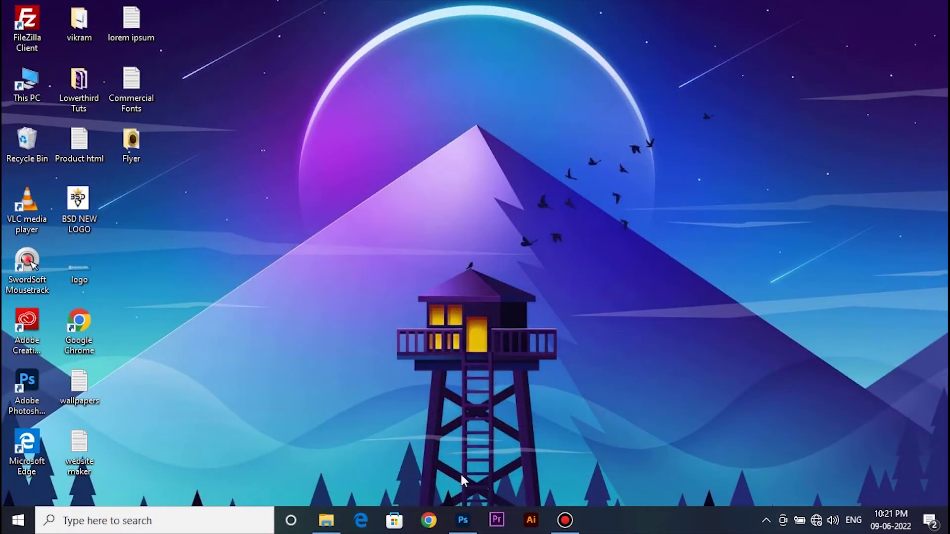
# Restore the Photoshop window from the taskbar to show the blank untitled canvas.
pyautogui.click(463, 519)
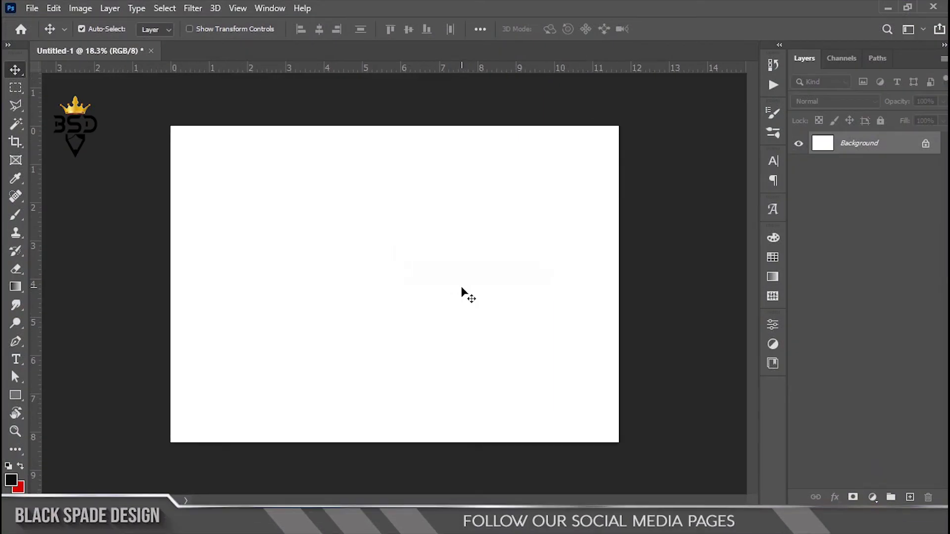
# On a new layer, draw a closed Pen path with a curved left edge around the canvas's right side.
pyautogui.click(909, 495)
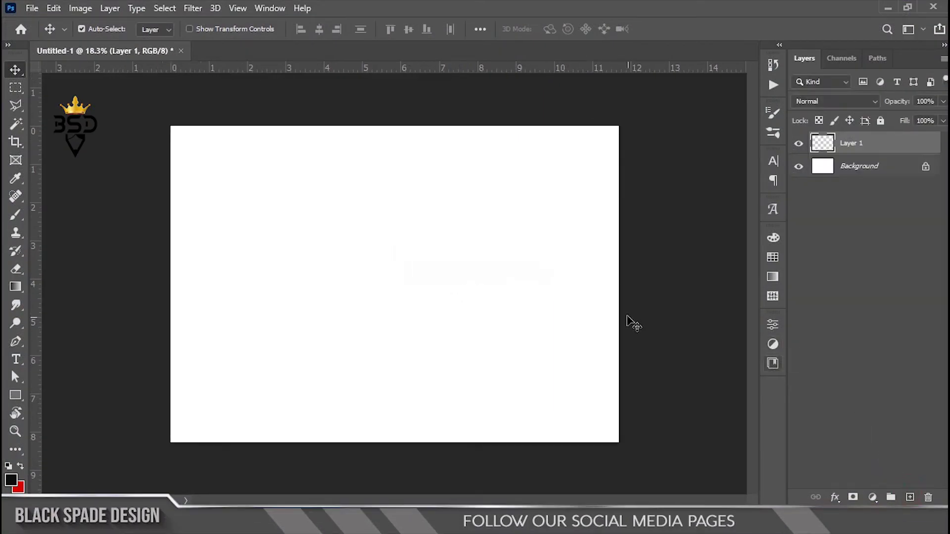
pyautogui.press('p')
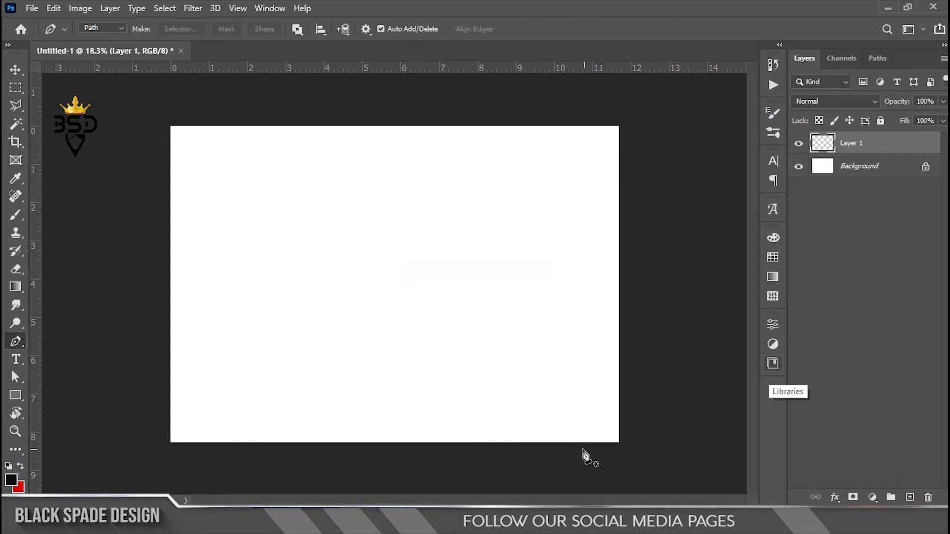
pyautogui.click(572, 449)
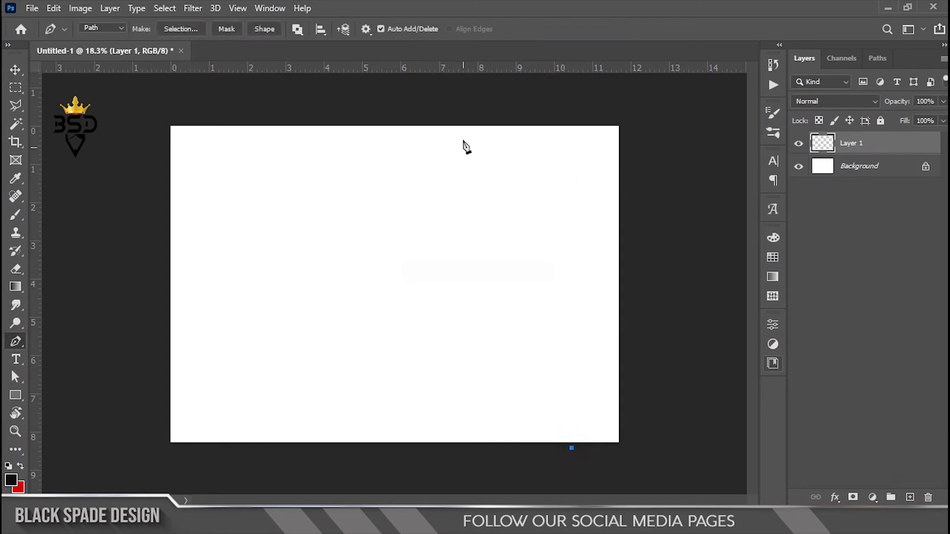
pyautogui.moveTo(424, 119); pyautogui.dragTo(280, 67)
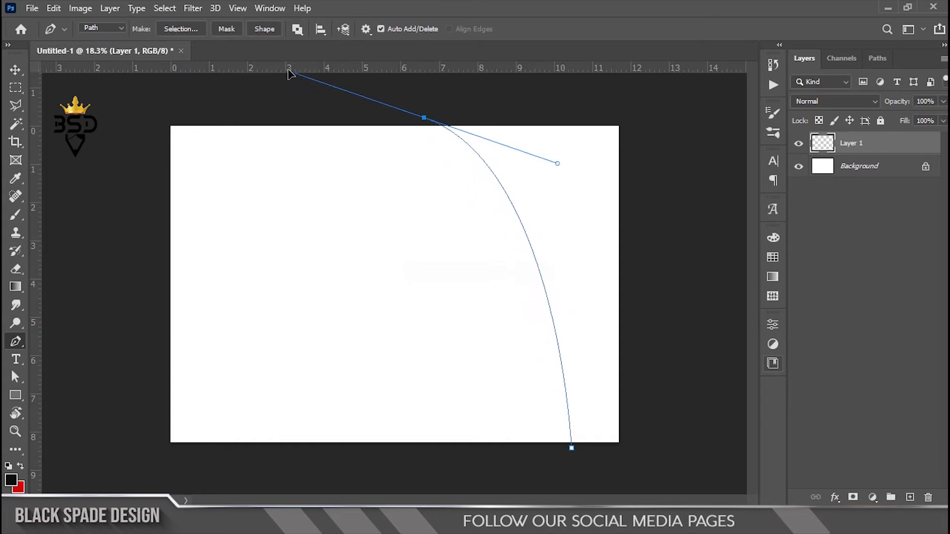
pyautogui.moveTo(585, 103); pyautogui.dragTo(593, 98)
pyautogui.moveTo(684, 132); pyautogui.dragTo(684, 144)
pyautogui.click(709, 226)
pyautogui.click(709, 332)
pyautogui.click(694, 378)
pyautogui.click(686, 408)
pyautogui.click(658, 457)
pyautogui.moveTo(651, 466); pyautogui.dragTo(637, 470)
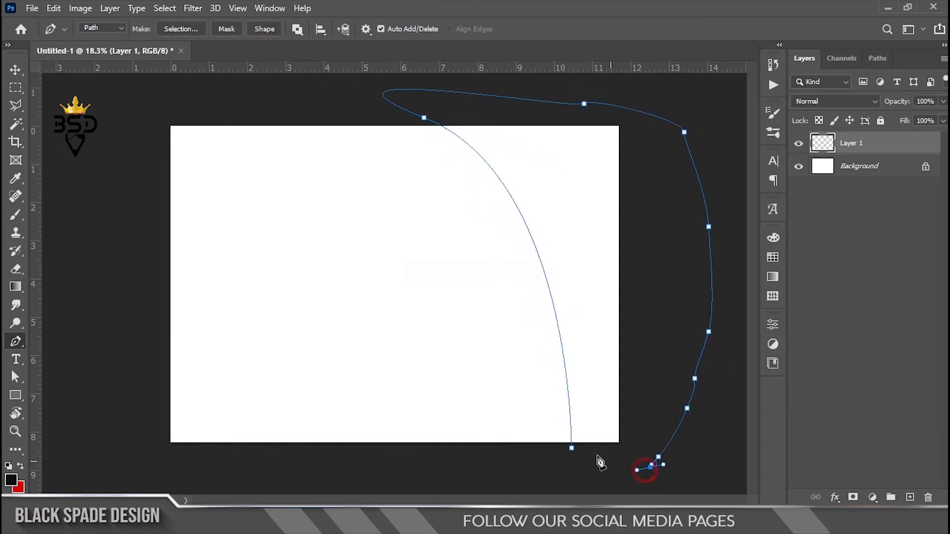
pyautogui.click(571, 448)
# Turn the path into a selection, fill it with black, and deselect.
pyautogui.rightClick(569, 297)
pyautogui.click(630, 254)
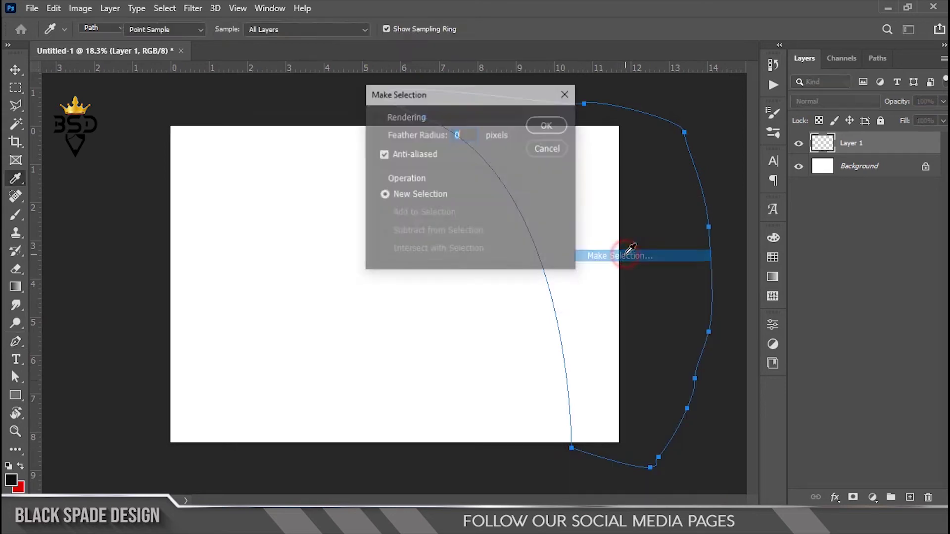
pyautogui.press('Return')
pyautogui.click(10, 479)
pyautogui.click(886, 194)
pyautogui.press('p')
pyautogui.press('x')
pyautogui.hotkey('ctrl', 'BackSpace')
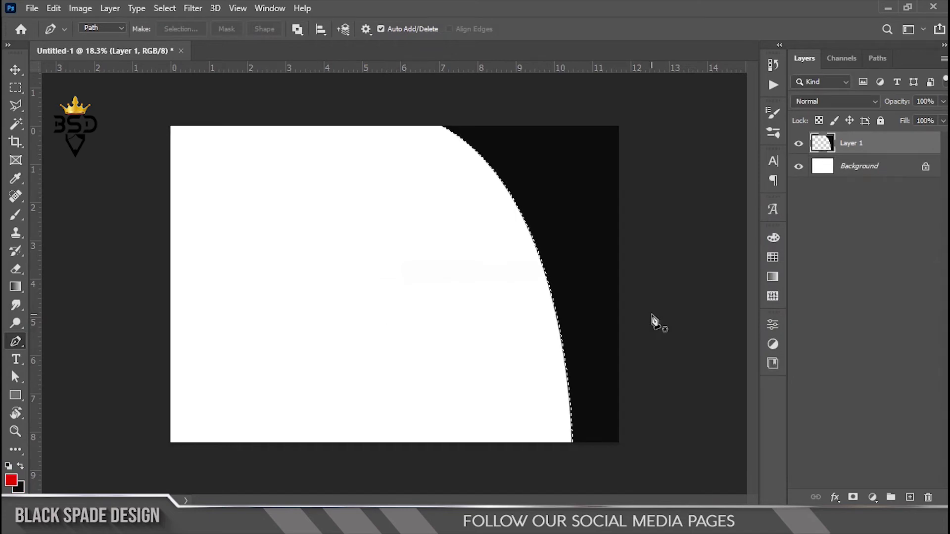
pyautogui.hotkey('ctrl', 'd')
# Draw a closed curved Pen path just inside the black area's edge, extending below the canvas.
pyautogui.click(564, 446)
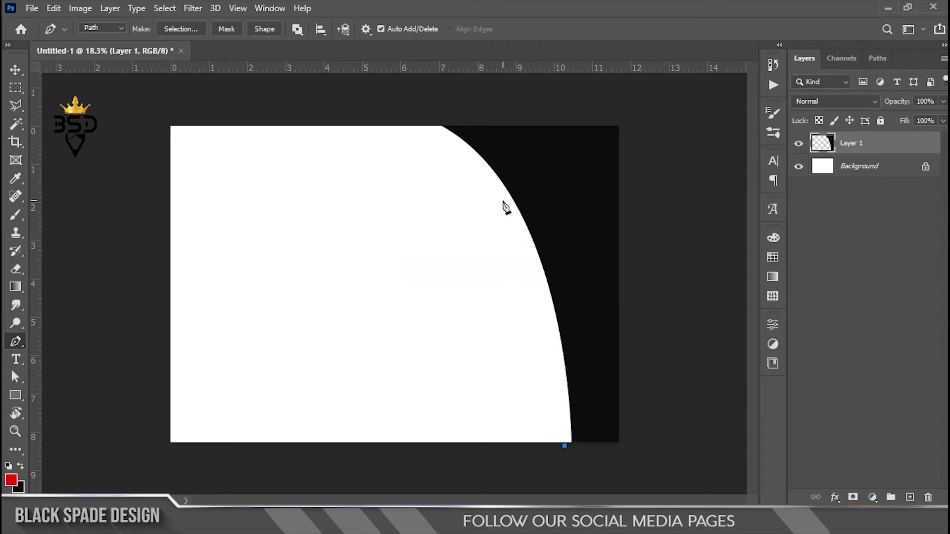
pyautogui.moveTo(502, 201)
pyautogui.mouseDown()
pyautogui.moveTo(447, 142)
pyautogui.moveTo(444, 123)
pyautogui.mouseUp()
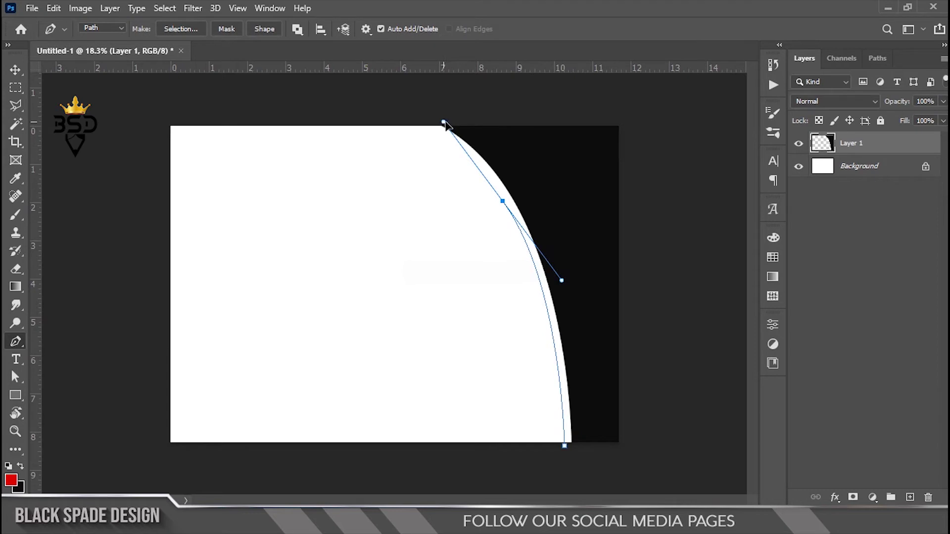
pyautogui.press('Escape')
pyautogui.moveTo(504, 197)
pyautogui.mouseDown()
pyautogui.moveTo(445, 113)
pyautogui.moveTo(440, 90)
pyautogui.mouseUp()
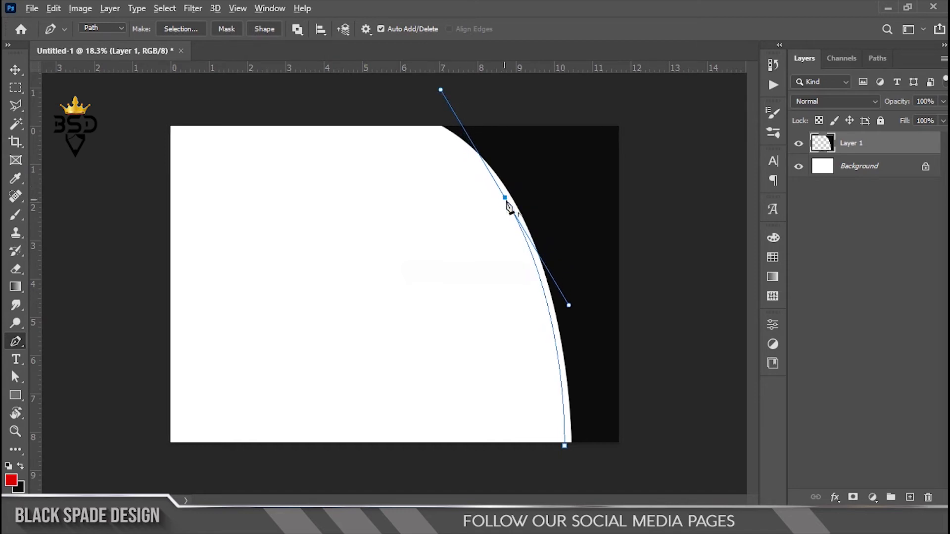
pyautogui.keyDown('alt'); pyautogui.click(505, 197); pyautogui.keyUp('alt')
pyautogui.hotkey('ctrl', '-')
pyautogui.moveTo(500, 421); pyautogui.dragTo(467, 492)
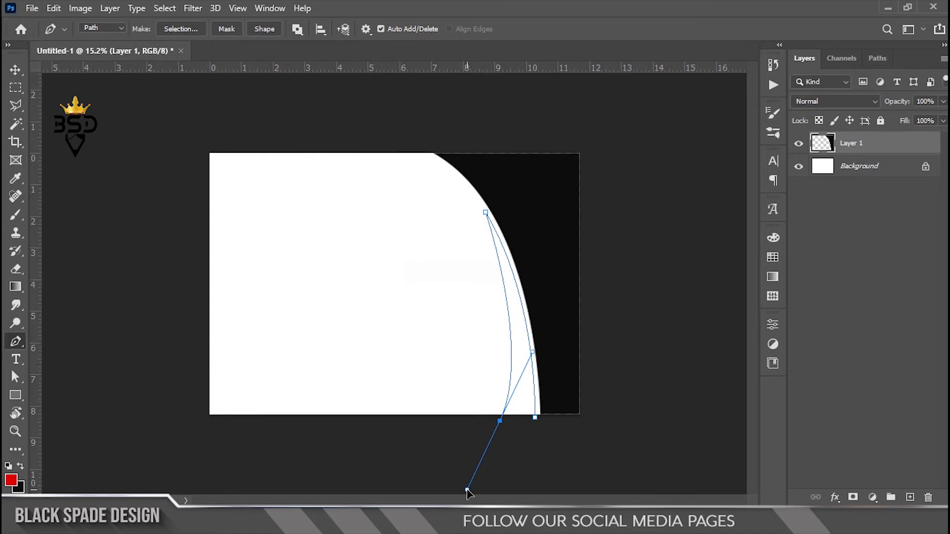
pyautogui.hotkey('ctrl', 'z')
pyautogui.moveTo(480, 421)
pyautogui.mouseDown()
pyautogui.moveTo(435, 483)
pyautogui.moveTo(432, 507)
pyautogui.mouseUp()
pyautogui.click(515, 468)
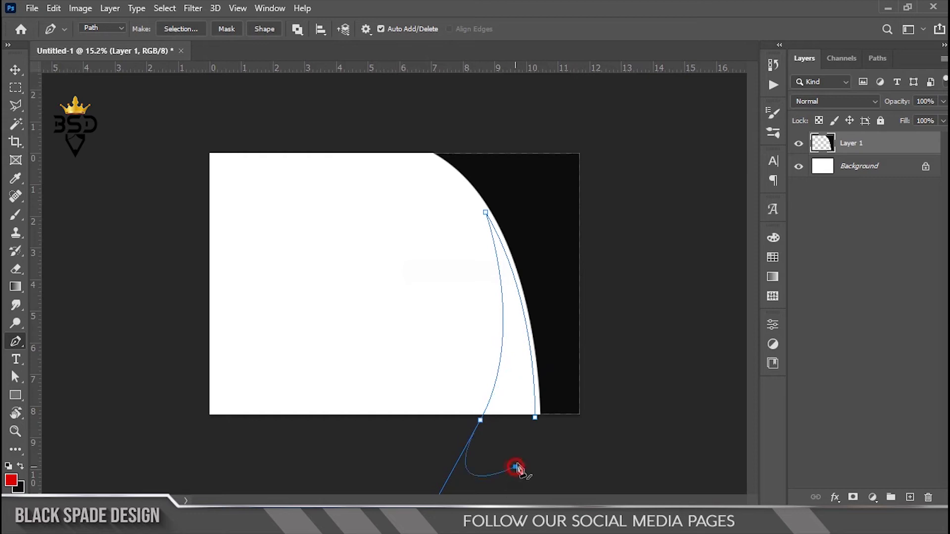
pyautogui.click(535, 419)
# Convert the path to a selection and fill it black on a new layer, leaving a thin white stripe.
pyautogui.rightClick(522, 416)
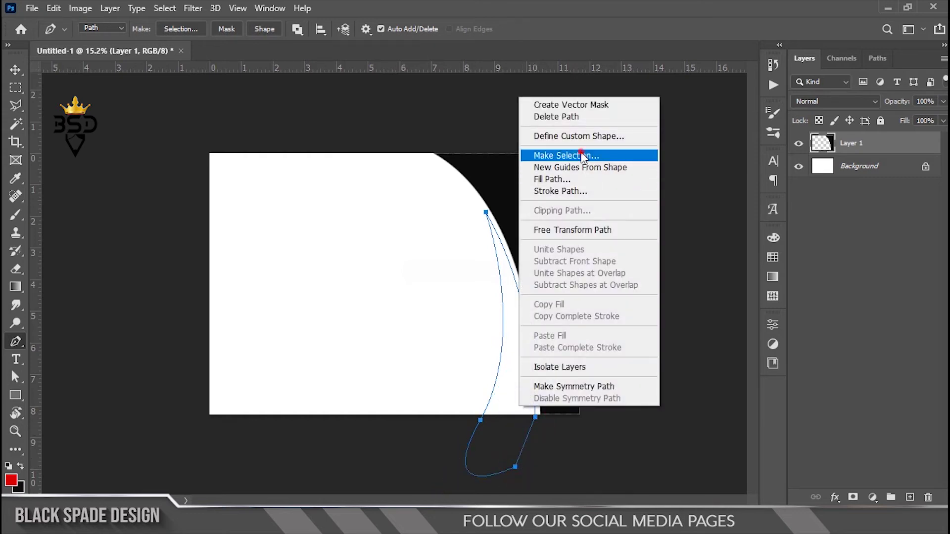
pyautogui.click(563, 153)
pyautogui.click(547, 124)
pyautogui.click(909, 497)
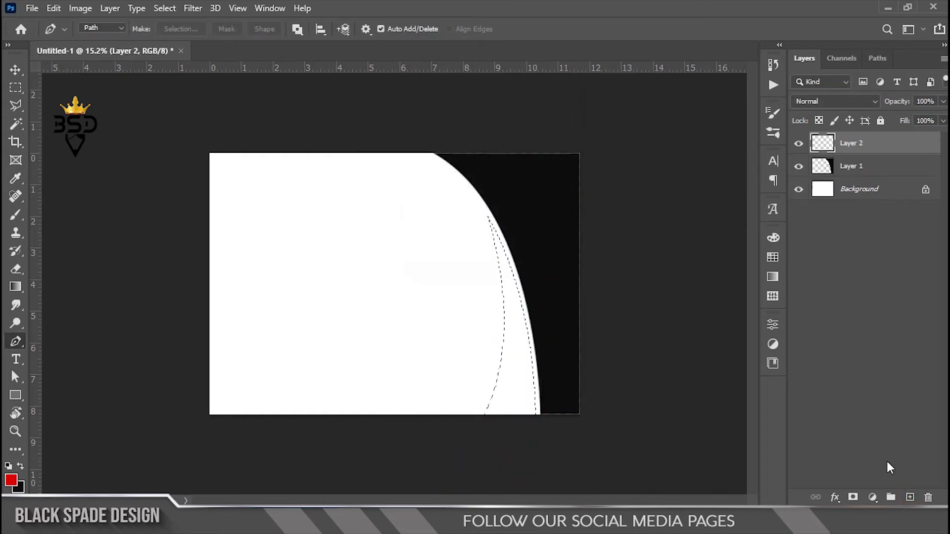
pyautogui.hotkey('ctrl', '+')
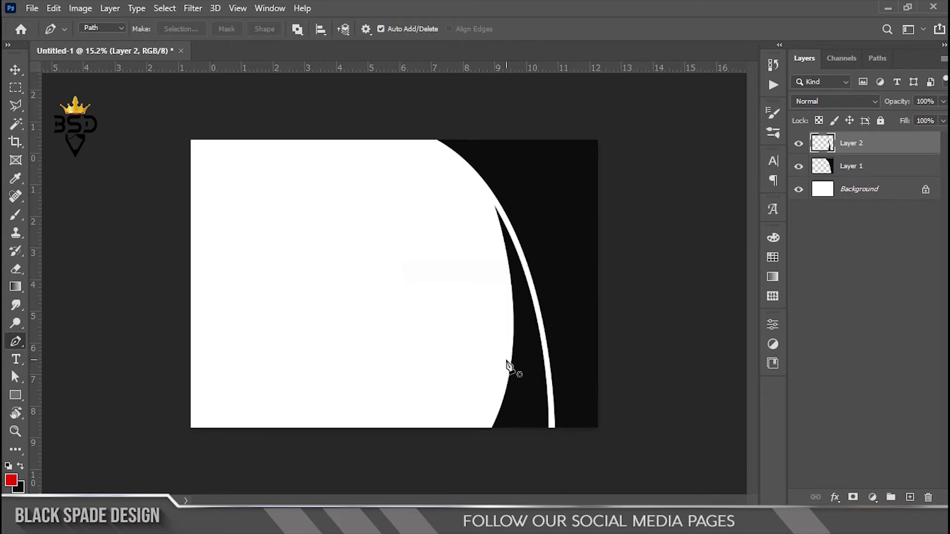
pyautogui.hotkey('ctrl', 'd')
pyautogui.press('v')
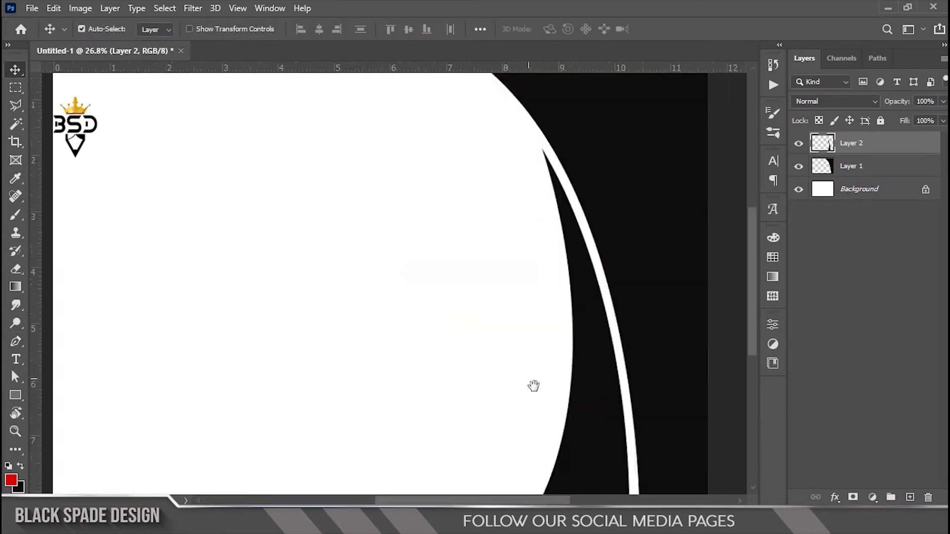
pyautogui.scroll(3, 556, 354)
pyautogui.click(909, 497)
# Draw another closed curved Pen path just inside the white stripe.
pyautogui.press('p')
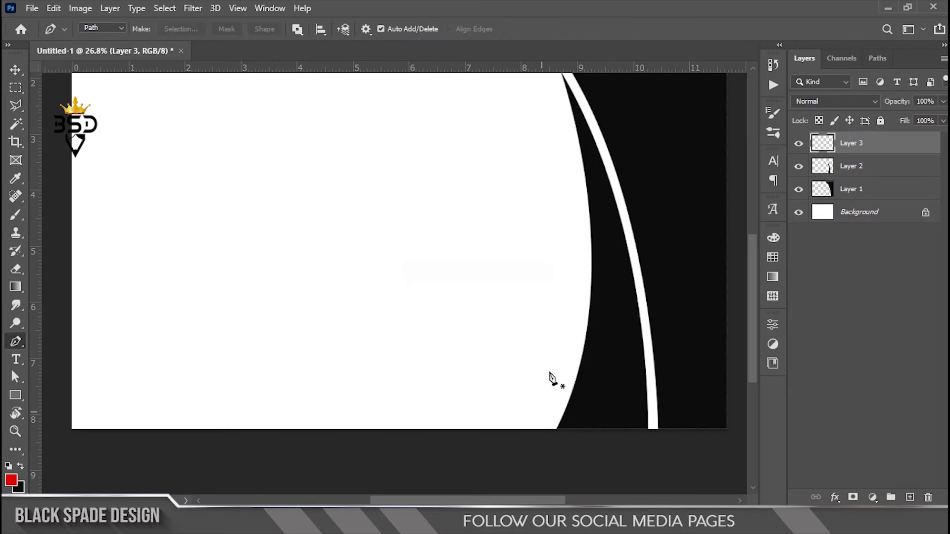
pyautogui.click(542, 433)
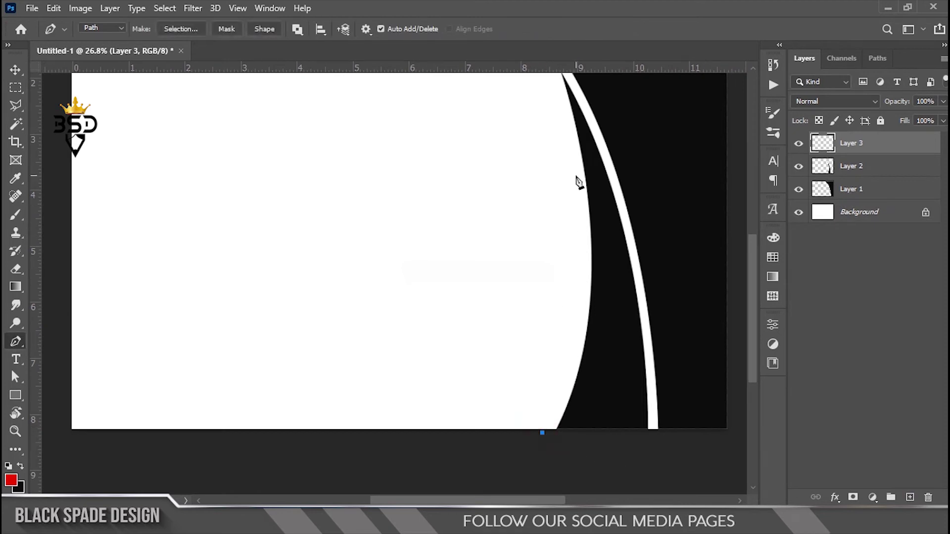
pyautogui.scroll(-1, 577, 181)
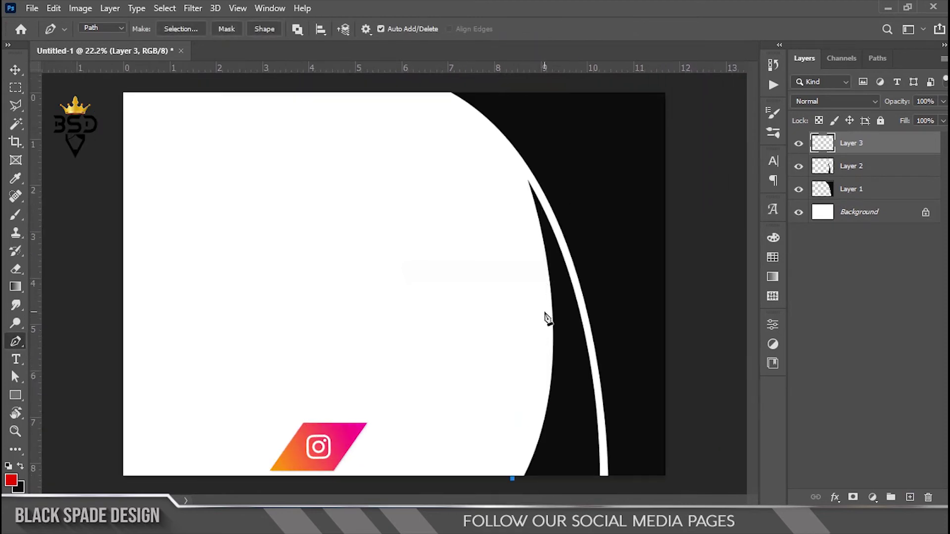
pyautogui.moveTo(545, 308); pyautogui.dragTo(535, 209)
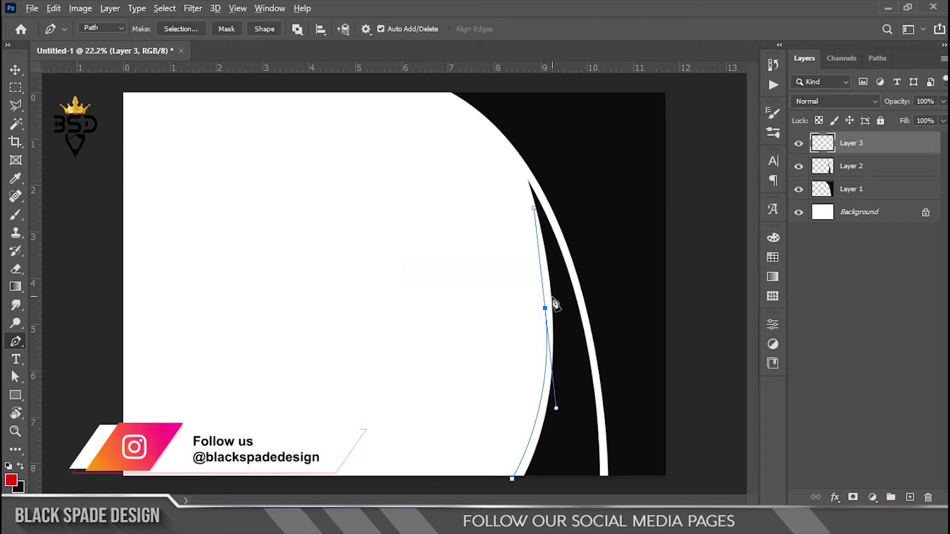
pyautogui.click(545, 308)
pyautogui.moveTo(459, 478); pyautogui.dragTo(424, 494)
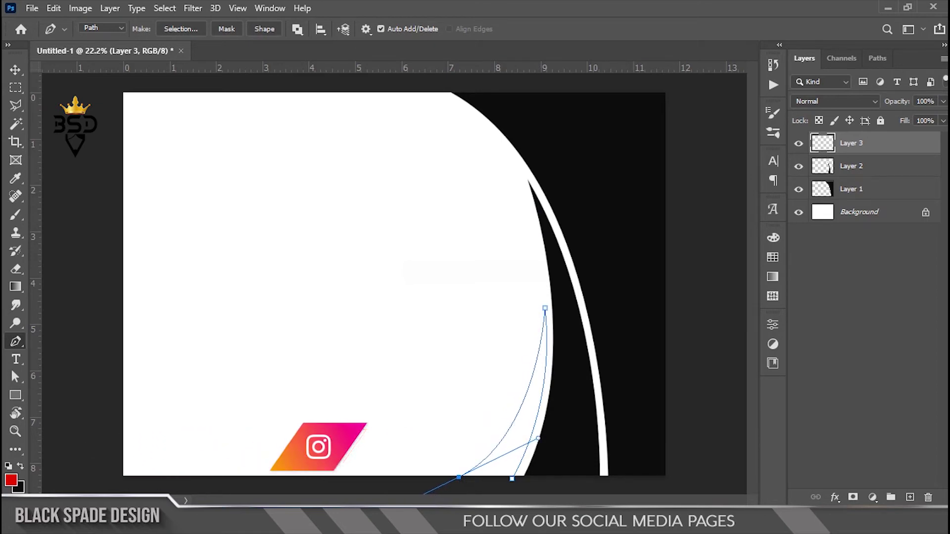
pyautogui.moveTo(512, 479); pyautogui.dragTo(501, 462)
# Fill the path's selection black as a third band and nudge its position with the Move tool.
pyautogui.rightClick(501, 465)
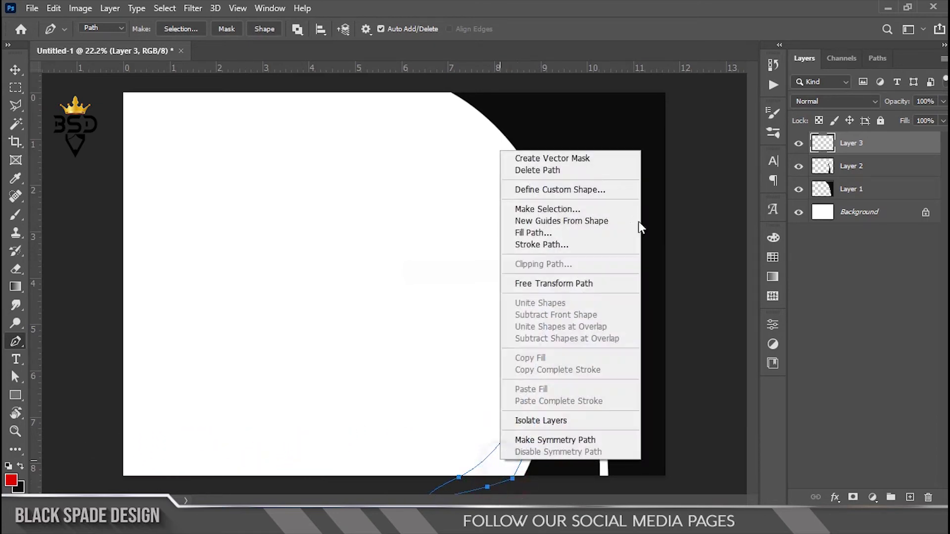
pyautogui.click(527, 209)
pyautogui.click(549, 128)
pyautogui.hotkey('ctrl', 'BackSpace')
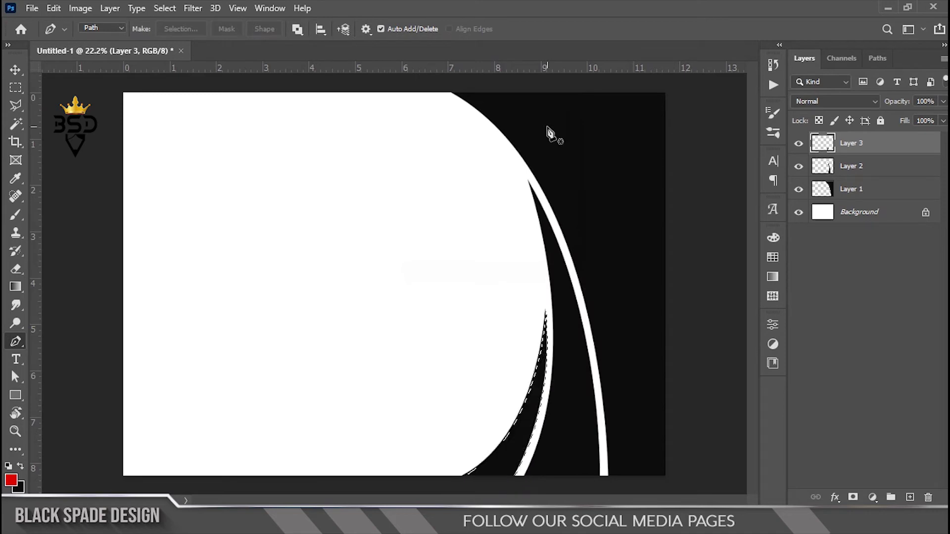
pyautogui.click(515, 394)
pyautogui.press('v')
pyautogui.hotkey('ctrl', '-')
pyautogui.scroll(1, 504, 260)
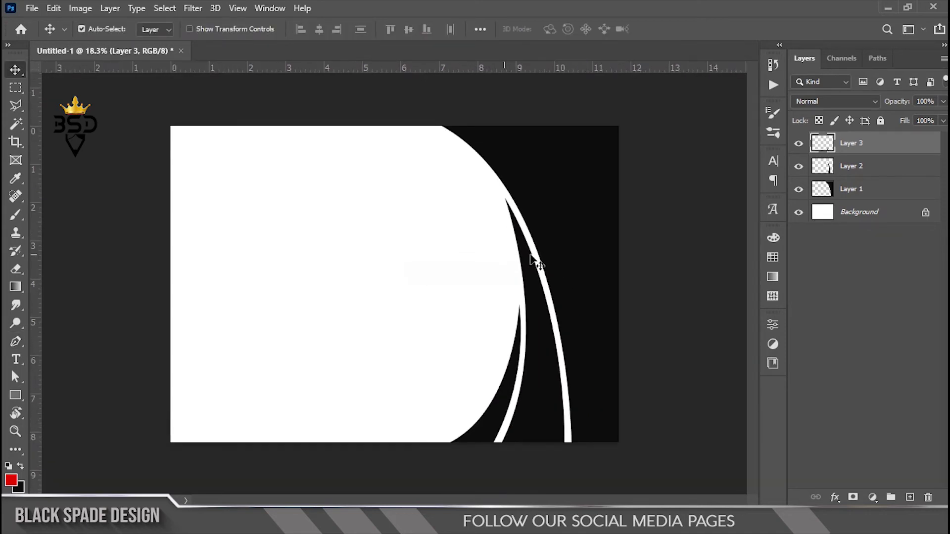
pyautogui.hotkey('shift', 'Right')
pyautogui.hotkey('shift', 'Right')
pyautogui.scroll(2, 532, 348)
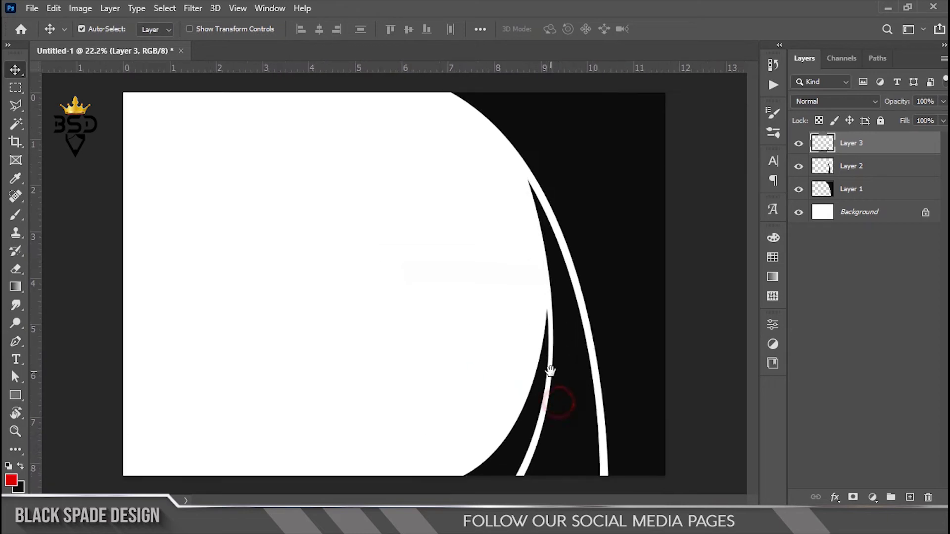
pyautogui.hotkey('shift', 'Left')
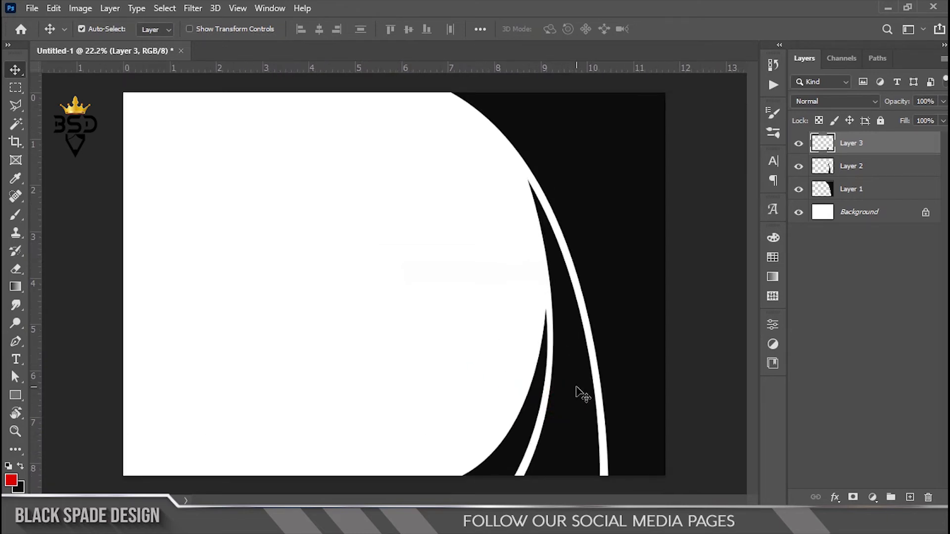
pyautogui.click(578, 387)
# Give the Layer 2 band a gold gradient overlay at a 113-degree angle.
pyautogui.click(835, 497)
pyautogui.click(841, 451)
pyautogui.moveTo(560, 135)
pyautogui.mouseDown()
pyautogui.moveTo(781, 103)
pyautogui.moveTo(770, 103)
pyautogui.mouseUp()
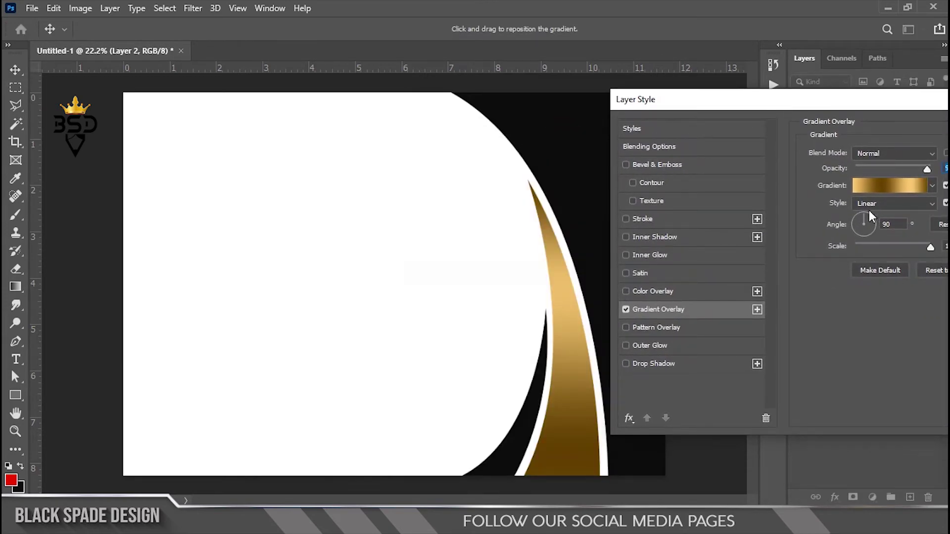
pyautogui.click(859, 212)
pyautogui.moveTo(848, 101); pyautogui.dragTo(573, 93)
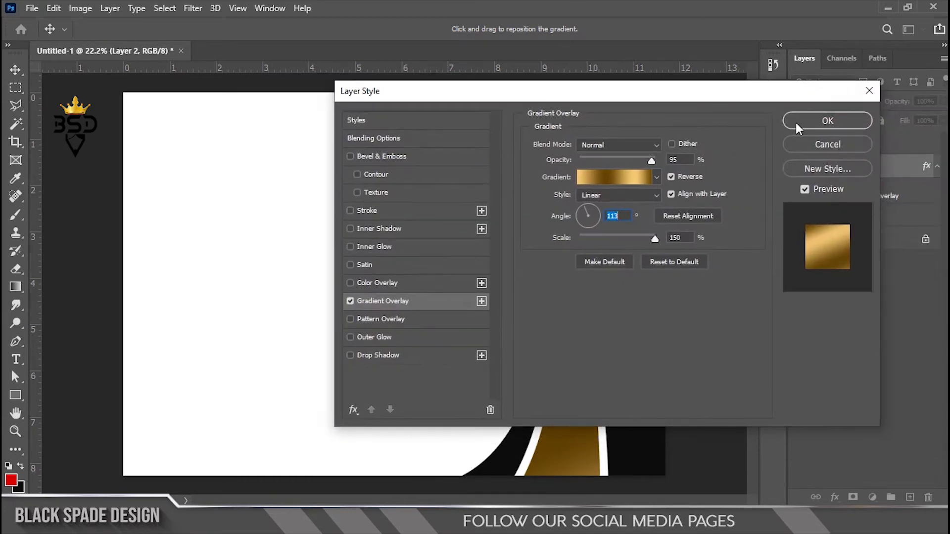
pyautogui.click(795, 124)
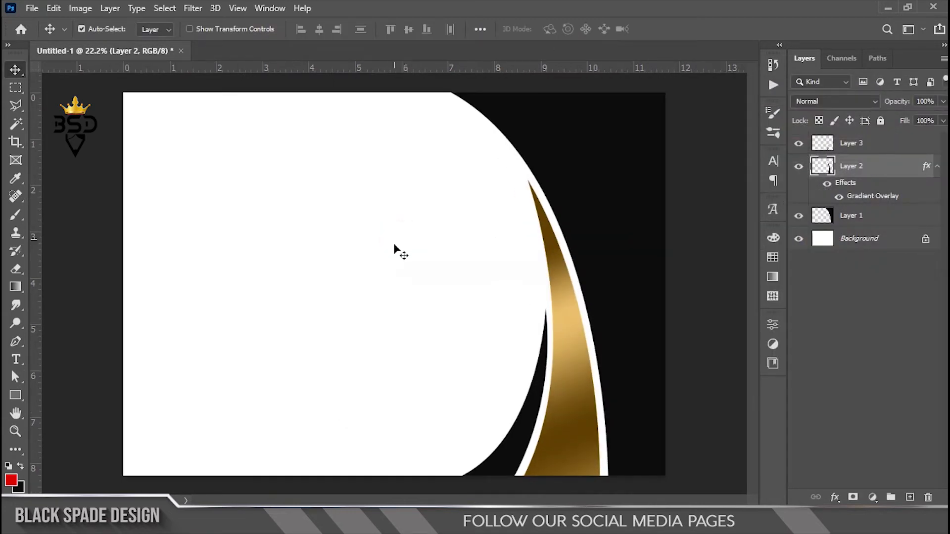
# Select the Background layer and switch to the Rectangle Tool.
pyautogui.click(858, 240)
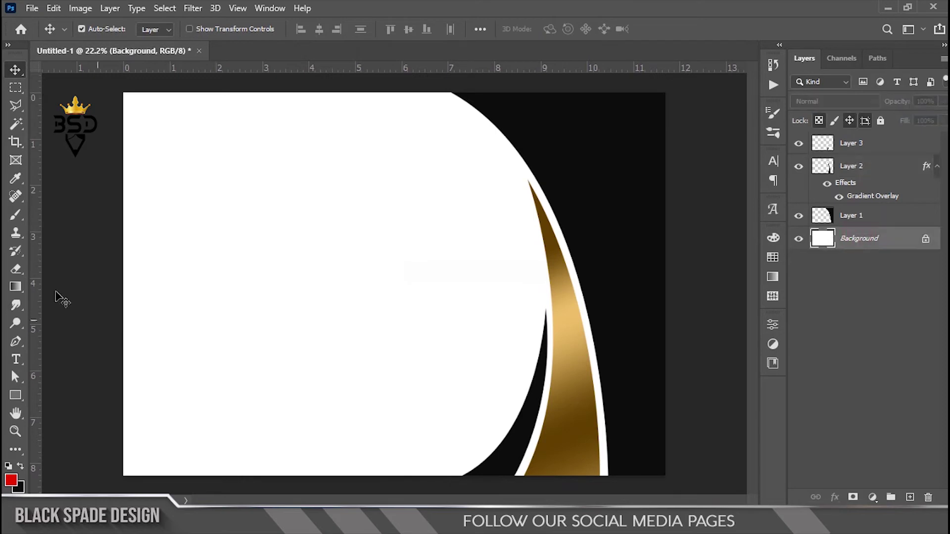
pyautogui.rightClick(15, 399)
pyautogui.click(60, 394)
# Draw a large rectangle across the card with a solid black 20 px outline.
pyautogui.moveTo(154, 117); pyautogui.dragTo(621, 451)
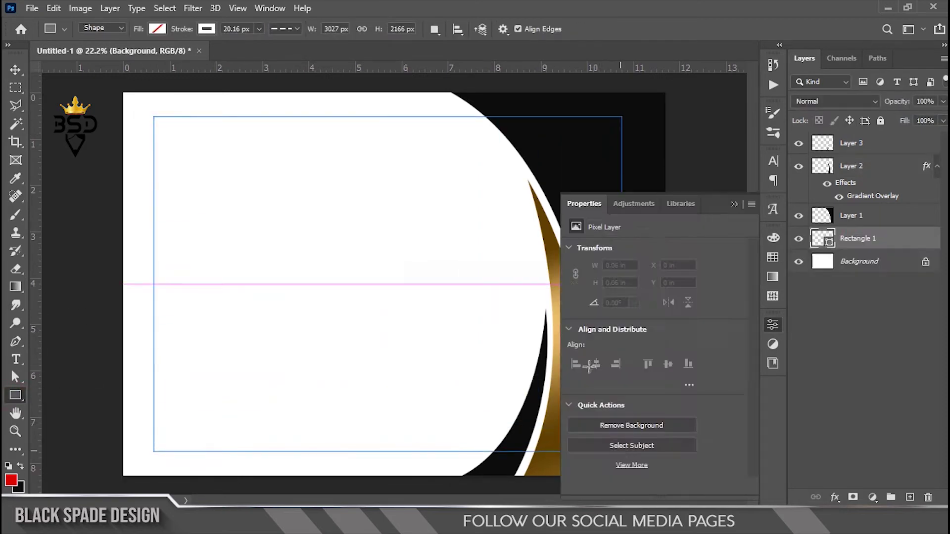
pyautogui.click(613, 369)
pyautogui.click(720, 259)
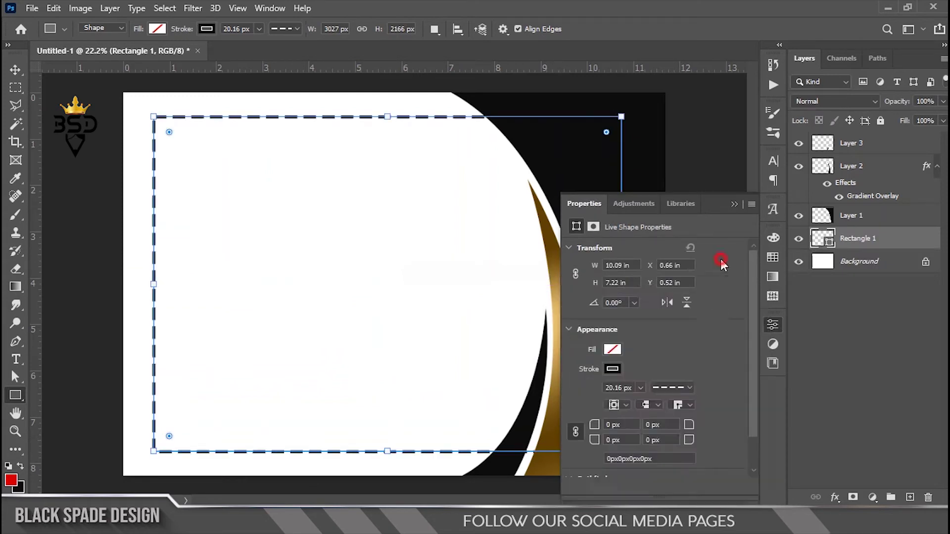
pyautogui.click(678, 346)
pyautogui.click(658, 382)
pyautogui.click(717, 280)
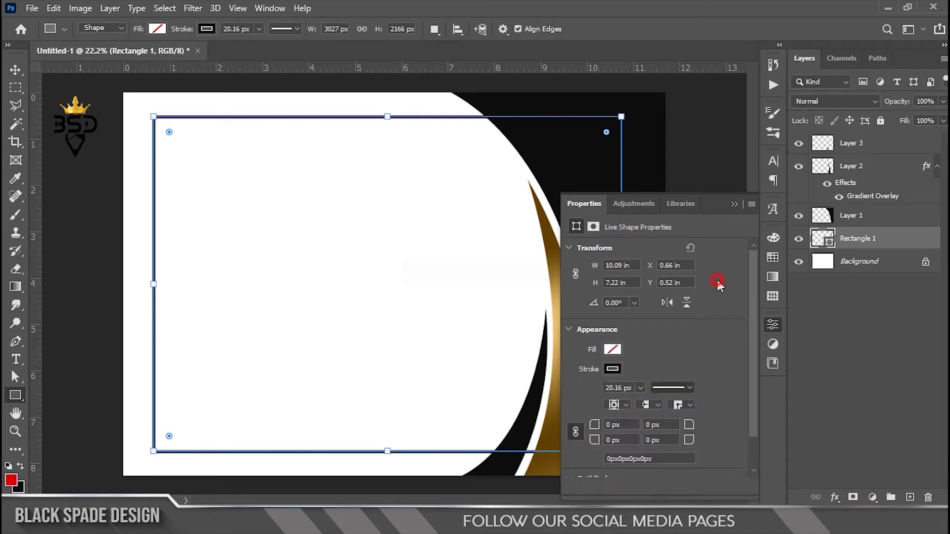
# Centre the rectangle frame horizontally on the card and widen it slightly on both sides.
pyautogui.click(20, 70)
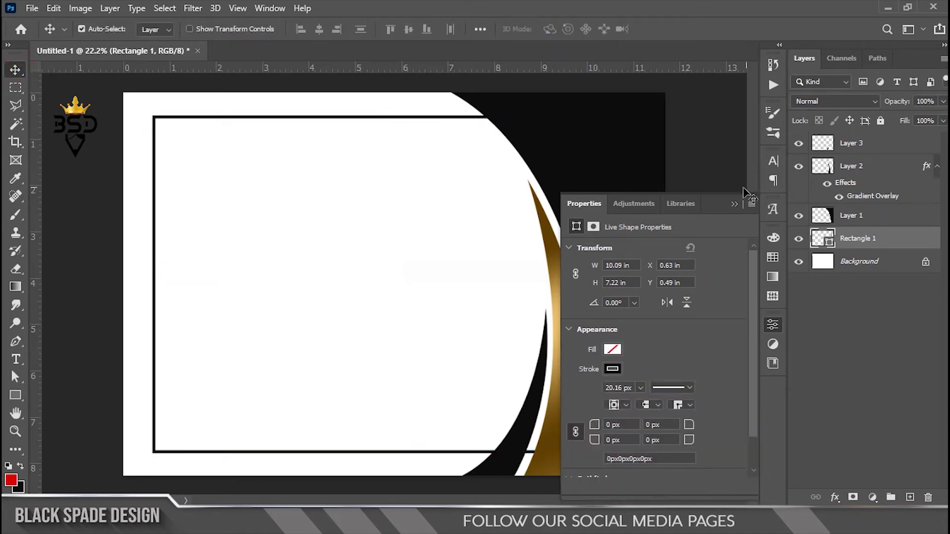
pyautogui.click(734, 203)
pyautogui.click(926, 268)
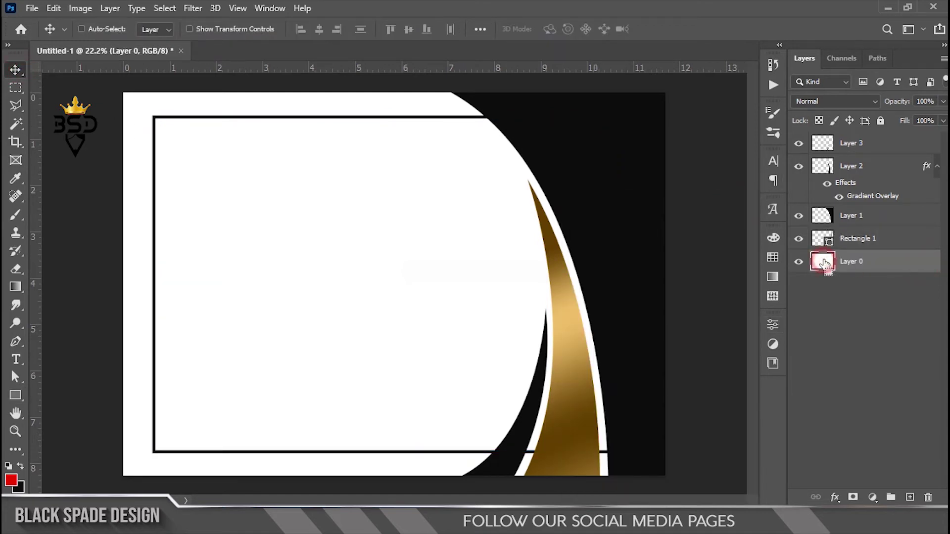
pyautogui.keyDown('ctrl'); pyautogui.click(823, 265); pyautogui.keyUp('ctrl')
pyautogui.click(811, 240)
pyautogui.click(317, 30)
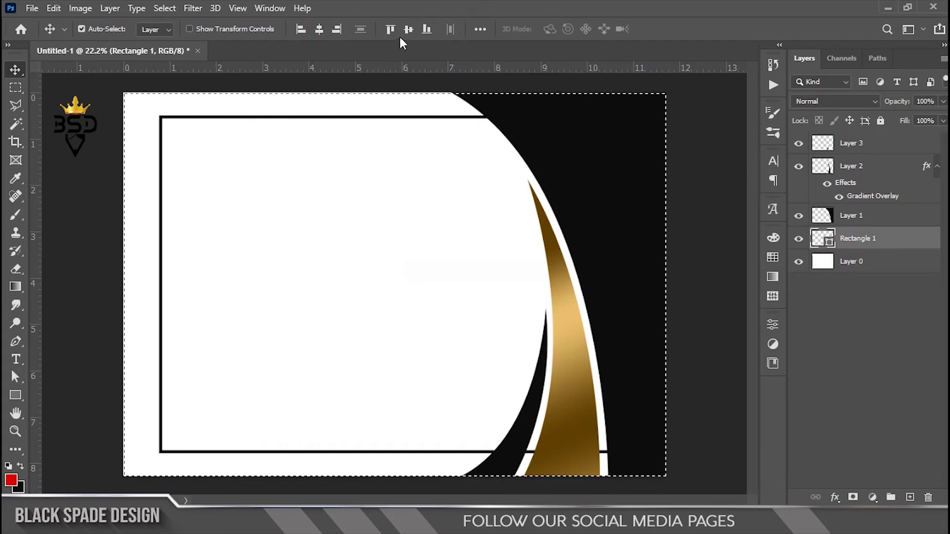
pyautogui.hotkey('ctrl', 'd')
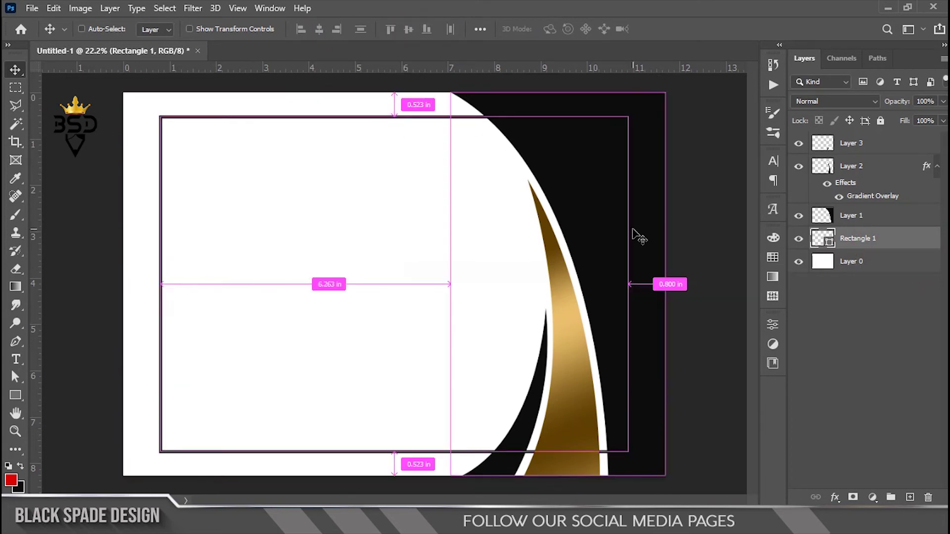
pyautogui.hotkey('ctrl', 't')
pyautogui.moveTo(159, 287); pyautogui.dragTo(149, 286)
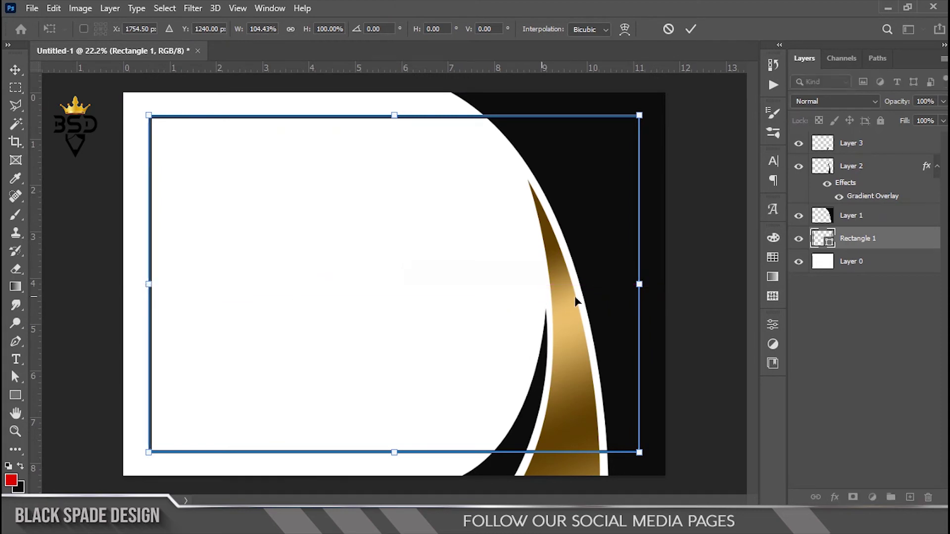
pyautogui.click(691, 30)
# Apply a gold gradient overlay to the rectangle frame.
pyautogui.click(836, 498)
pyautogui.click(869, 464)
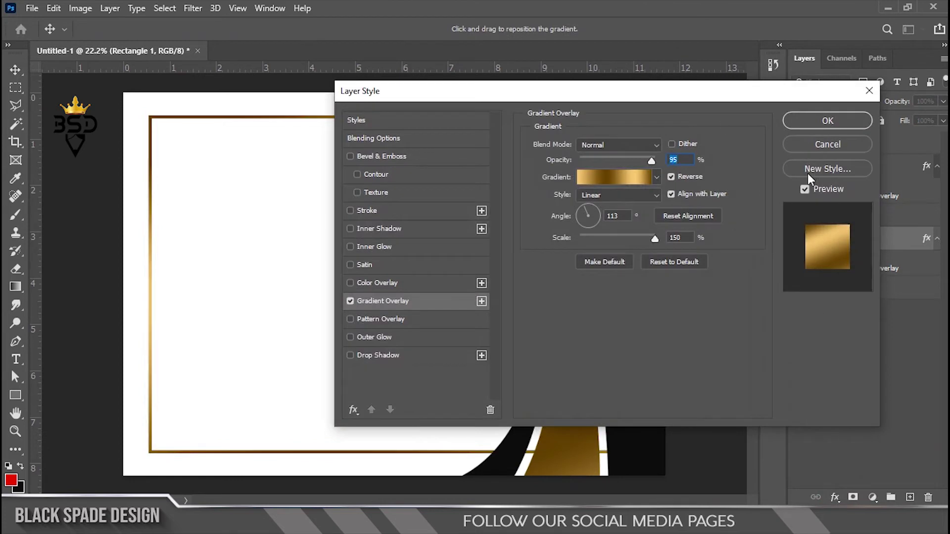
pyautogui.click(818, 122)
pyautogui.scroll(1, 639, 296)
pyautogui.scroll(-3, 594, 321)
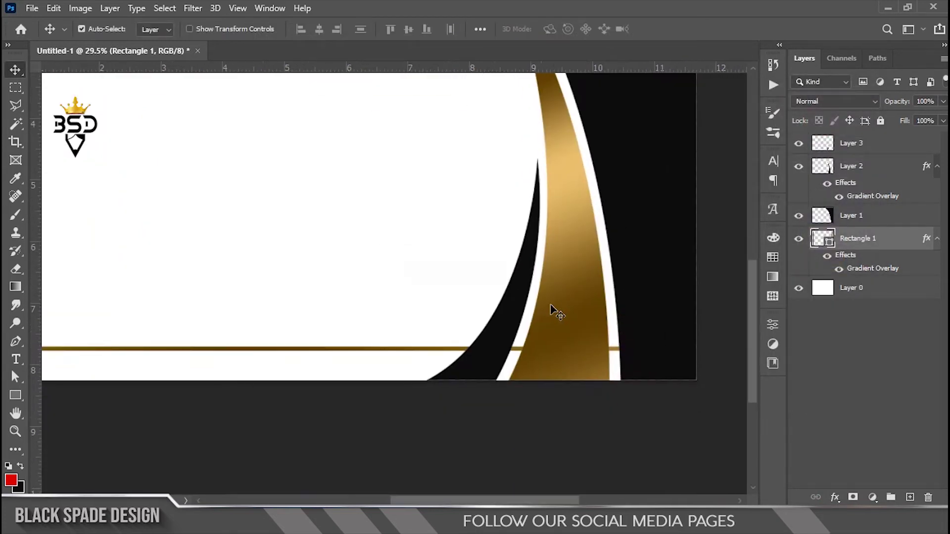
pyautogui.scroll(1, 564, 296)
pyautogui.scroll(1, 552, 314)
# Add a layer mask and hide the frame where it crosses the curved bands.
pyautogui.click(852, 497)
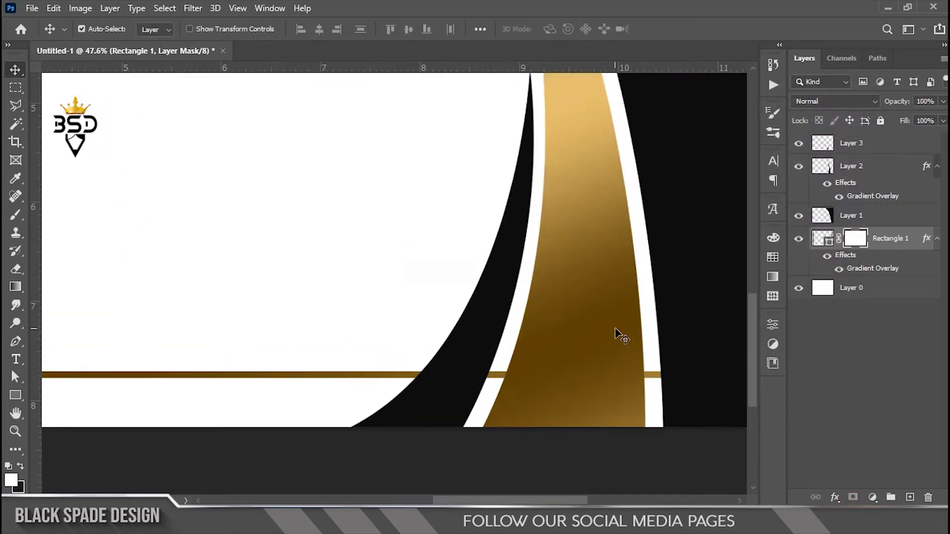
pyautogui.click(14, 110)
pyautogui.moveTo(470, 350); pyautogui.dragTo(599, 287)
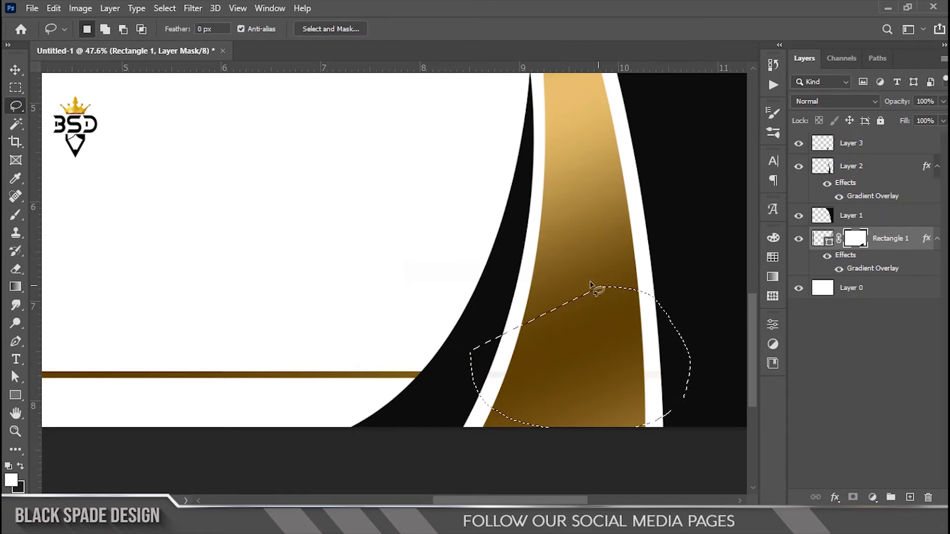
pyautogui.scroll(-2, 585, 273)
pyautogui.moveTo(585, 273); pyautogui.dragTo(567, 357)
pyautogui.scroll(-2, 356, 291)
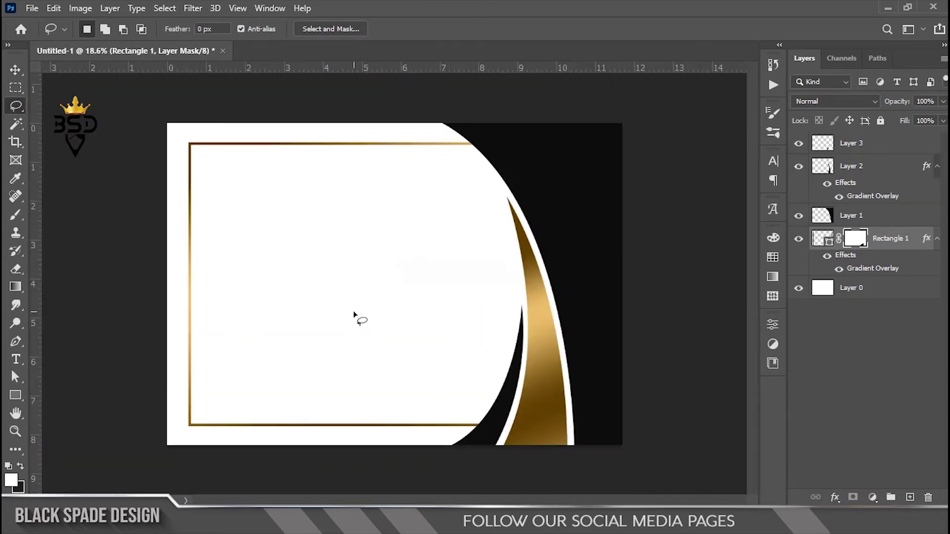
pyautogui.scroll(1, 355, 315)
pyautogui.press('v')
pyautogui.scroll(1, 462, 305)
pyautogui.moveTo(462, 306); pyautogui.dragTo(739, 216)
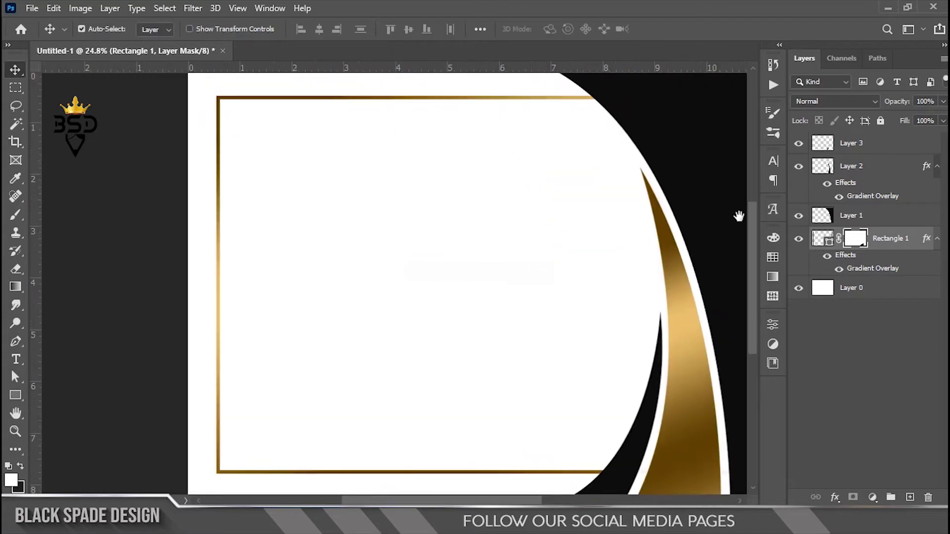
pyautogui.click(851, 148)
pyautogui.scroll(-1, 628, 237)
pyautogui.scroll(2, 604, 233)
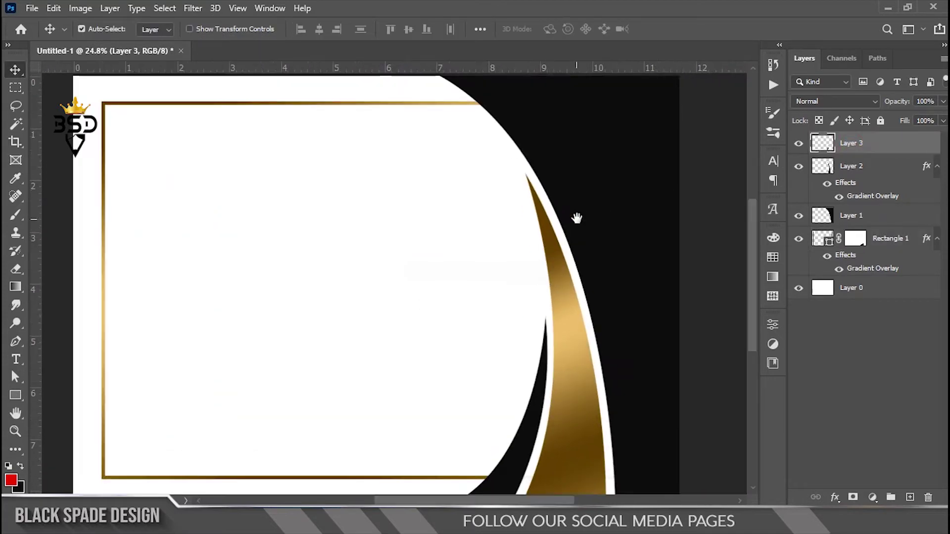
pyautogui.moveTo(576, 218); pyautogui.dragTo(501, 298)
# Draw a tall no-stroke rectangle over the black top corner.
pyautogui.rightClick(15, 396)
pyautogui.click(79, 395)
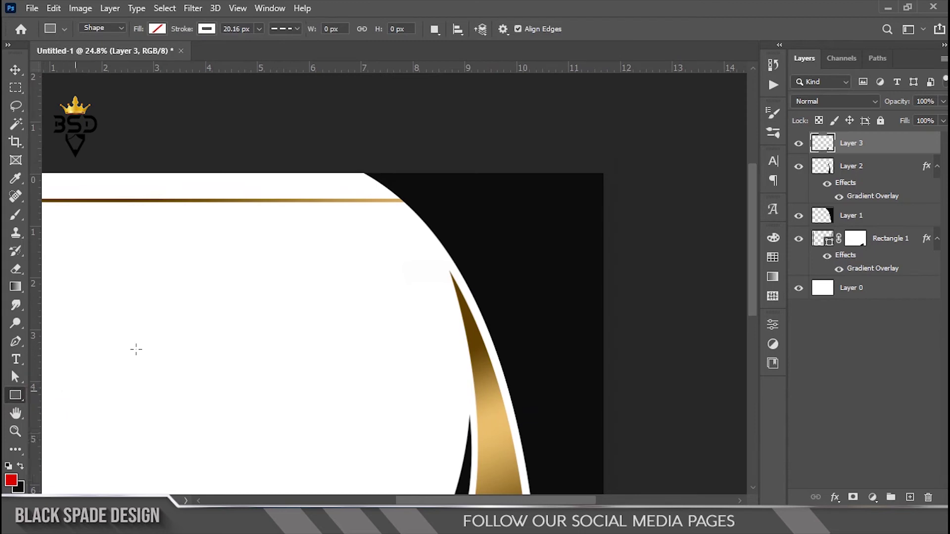
pyautogui.click(200, 34)
pyautogui.click(123, 58)
pyautogui.click(158, 29)
pyautogui.click(105, 103)
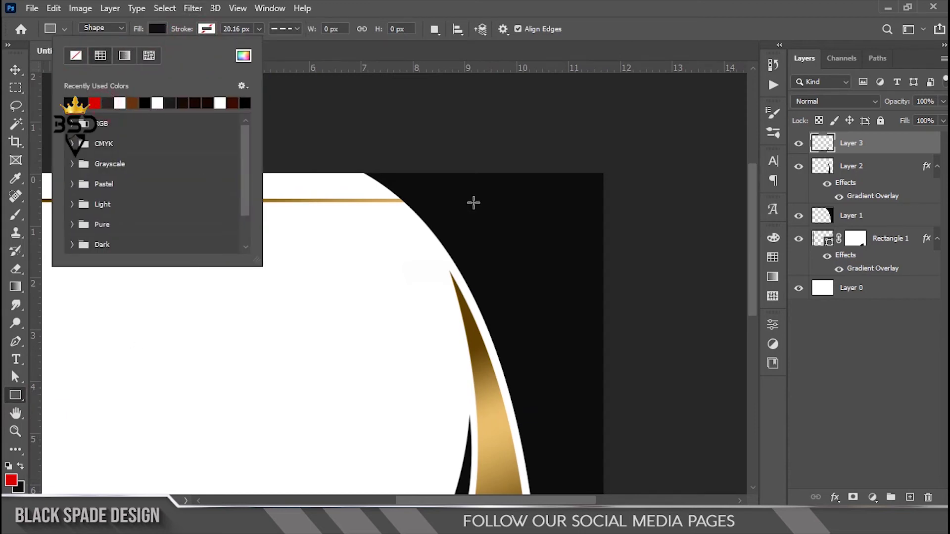
pyautogui.moveTo(453, 157); pyautogui.dragTo(553, 327)
pyautogui.scroll(3, 523, 315)
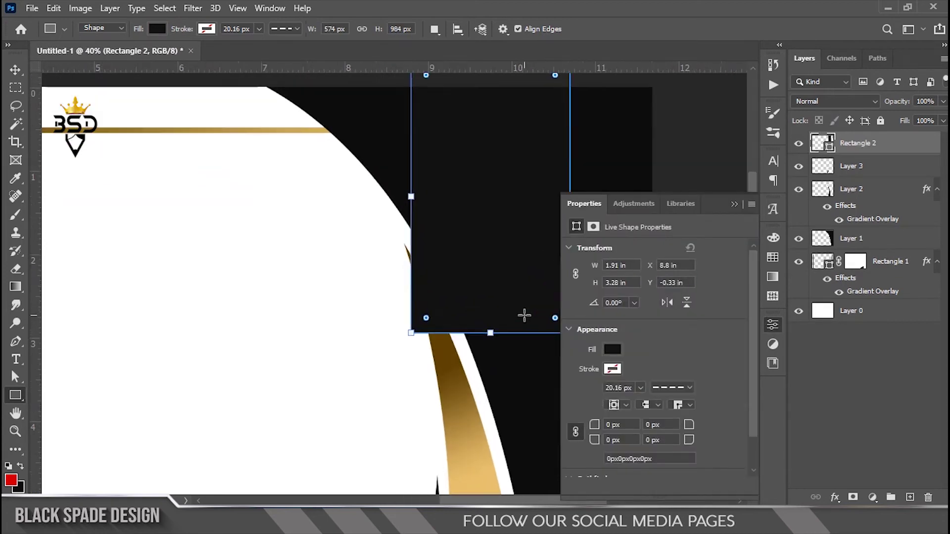
pyautogui.moveTo(487, 240); pyautogui.dragTo(460, 268)
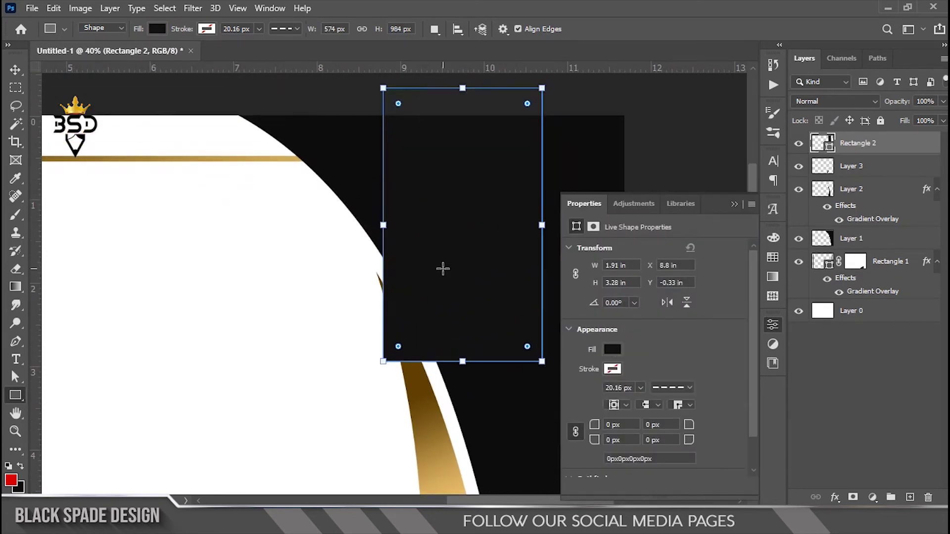
# Change the rectangle's fill to red and move it onto the card's top edge.
pyautogui.click(16, 69)
pyautogui.click(612, 349)
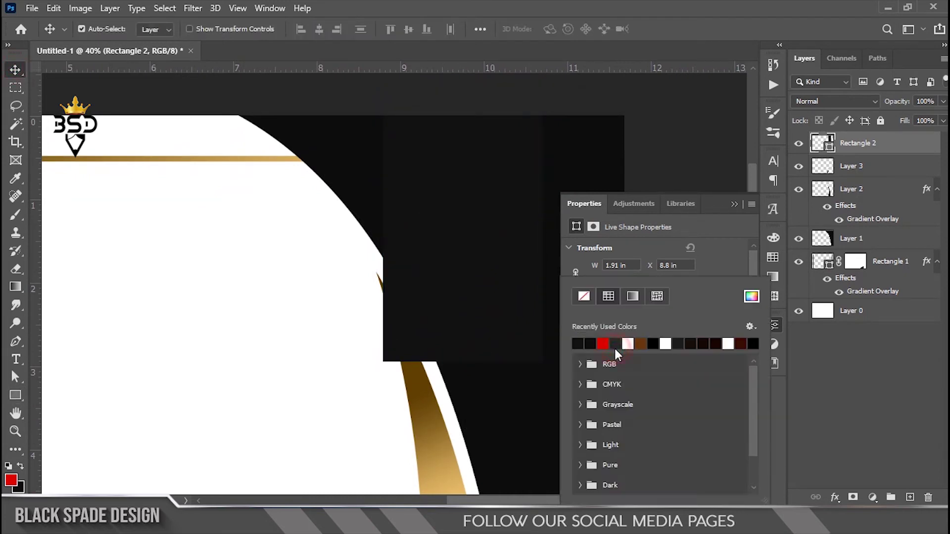
pyautogui.click(603, 341)
pyautogui.click(440, 232)
pyautogui.moveTo(455, 229)
pyautogui.mouseDown()
pyautogui.moveTo(456, 265)
pyautogui.moveTo(446, 243)
pyautogui.mouseUp()
pyautogui.scroll(-2, 453, 259)
pyautogui.scroll(1, 447, 244)
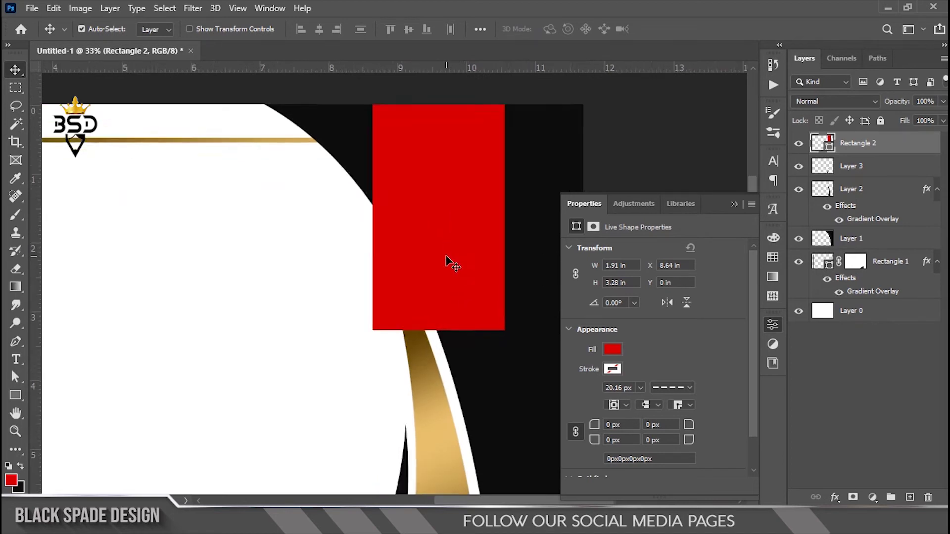
# Add a vertical guide through the red rectangle's centre and a horizontal guide near its bottom.
pyautogui.moveTo(40, 245); pyautogui.dragTo(436, 265)
pyautogui.scroll(1, 435, 265)
pyautogui.moveTo(535, 69); pyautogui.dragTo(540, 304)
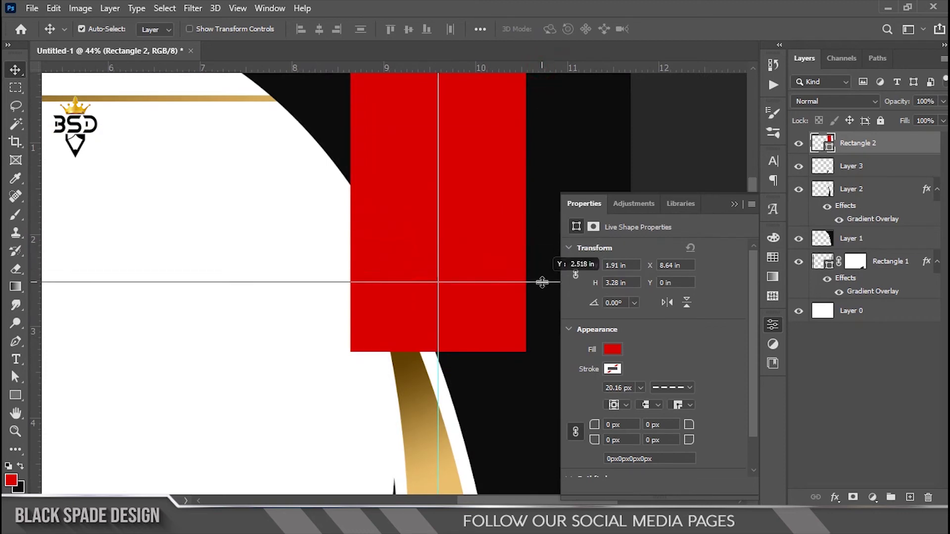
pyautogui.moveTo(540, 304); pyautogui.dragTo(526, 303)
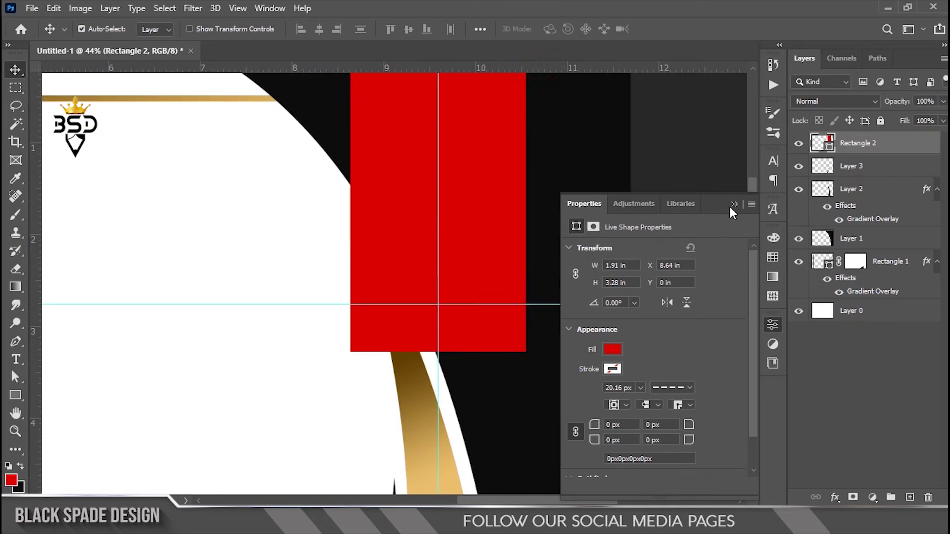
pyautogui.click(734, 204)
pyautogui.scroll(2, 457, 255)
pyautogui.scroll(2, 457, 255)
pyautogui.scroll(-1, 442, 219)
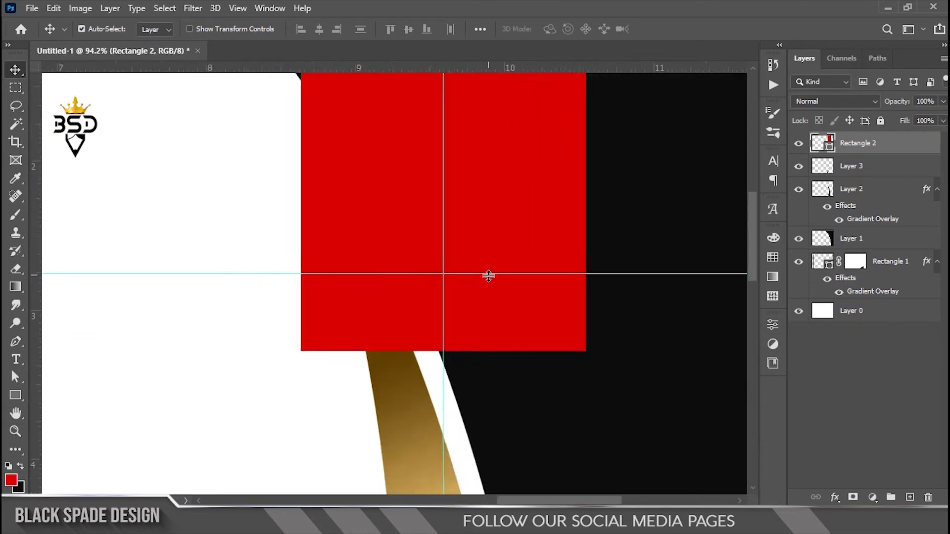
pyautogui.scroll(-4, 488, 276)
pyautogui.scroll(2, 492, 282)
pyautogui.scroll(3, 608, 186)
pyautogui.scroll(2, 562, 318)
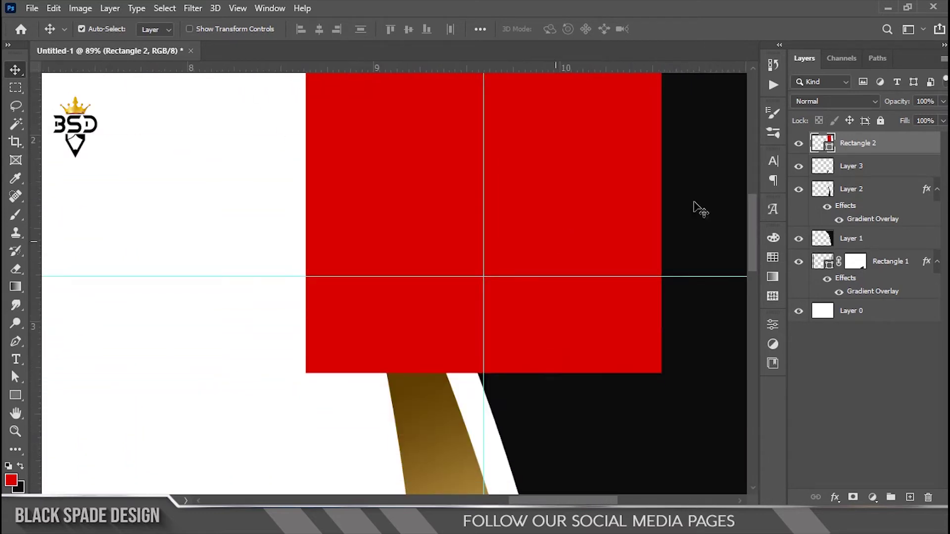
pyautogui.rightClick(881, 143)
pyautogui.press('Escape')
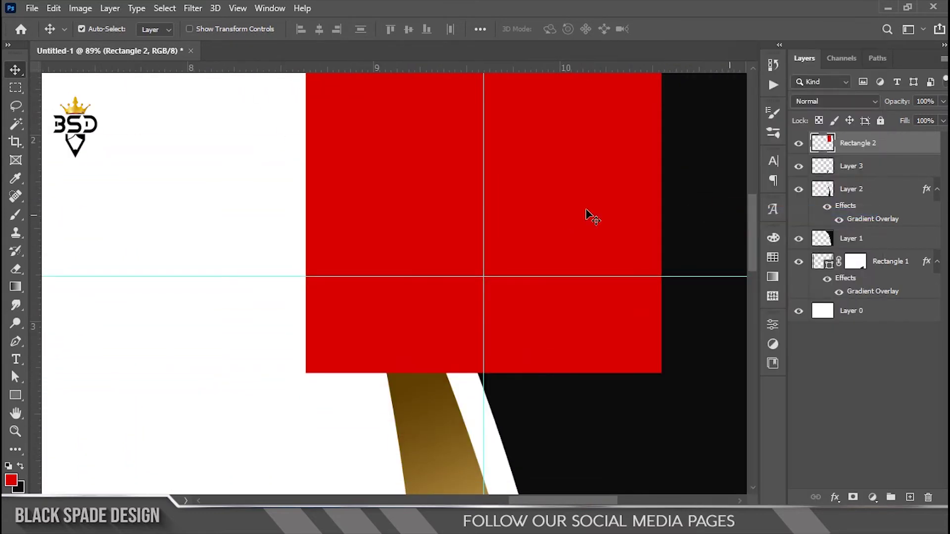
# Cut a triangular notch from the red rectangle's bottom with the Polygonal Lasso.
pyautogui.click(16, 105)
pyautogui.rightClick(16, 106)
pyautogui.click(77, 120)
pyautogui.scroll(1, 462, 313)
pyautogui.scroll(1, 462, 313)
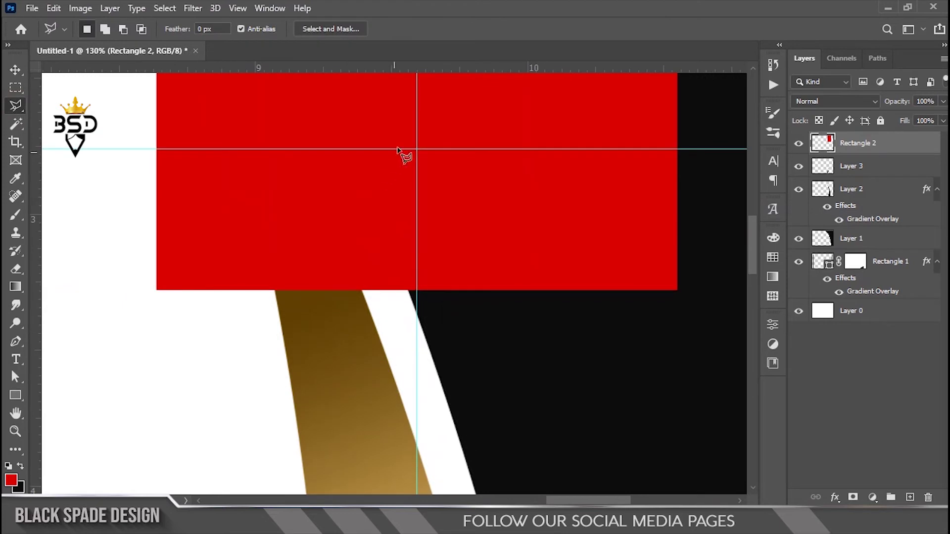
pyautogui.click(417, 149)
pyautogui.click(127, 306)
pyautogui.click(682, 309)
pyautogui.click(418, 150)
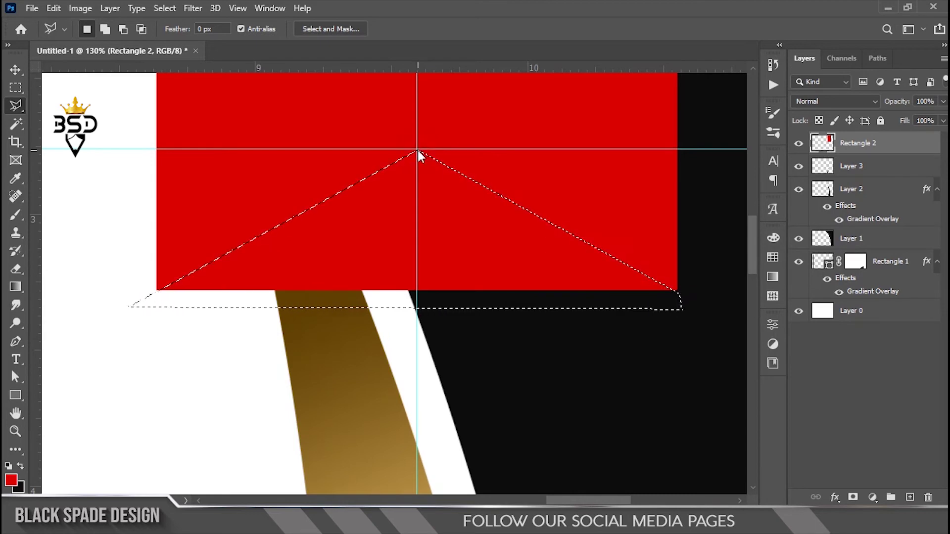
pyautogui.press('Delete')
pyautogui.hotkey('ctrl', 'd')
# Drag the vertical and horizontal guides off the canvas.
pyautogui.press('v')
pyautogui.scroll(-3, 454, 210)
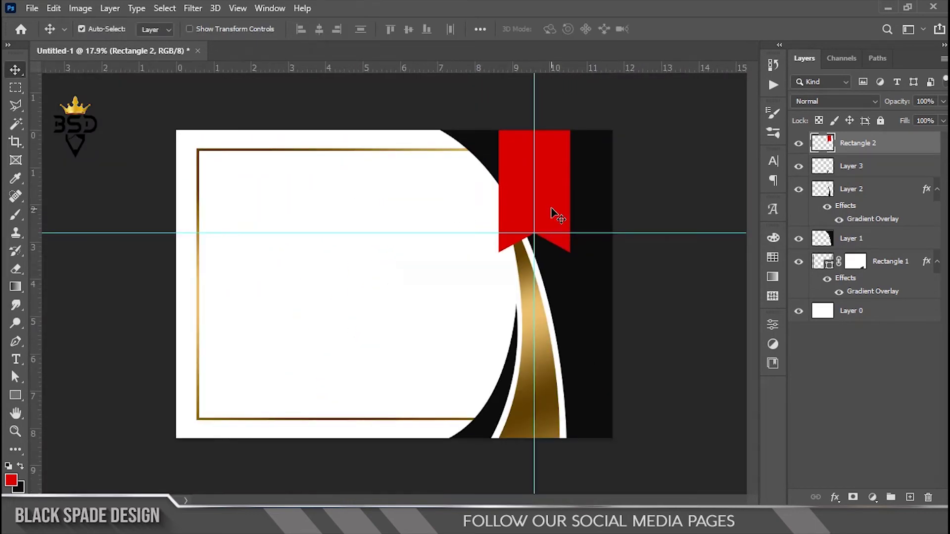
pyautogui.scroll(3, 551, 212)
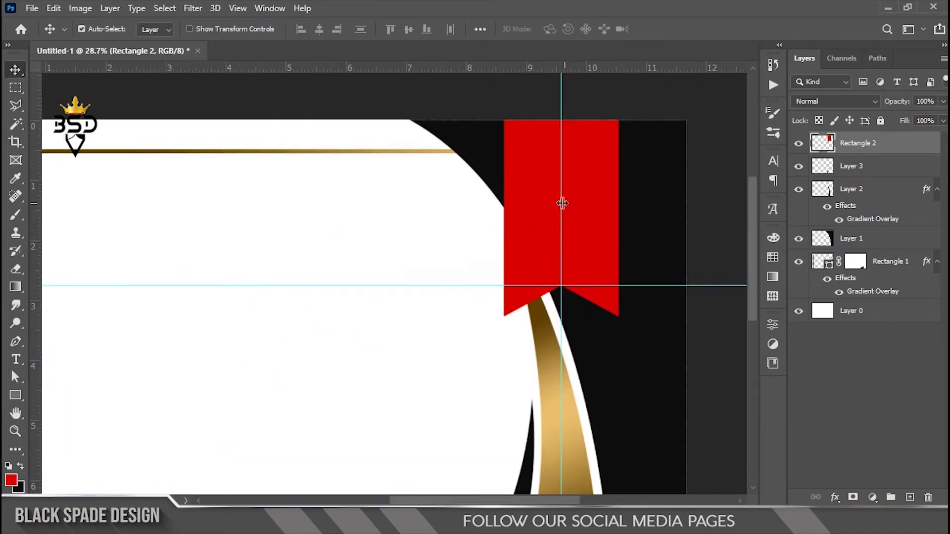
pyautogui.moveTo(741, 253); pyautogui.dragTo(749, 252)
pyautogui.moveTo(702, 285); pyautogui.dragTo(702, 69)
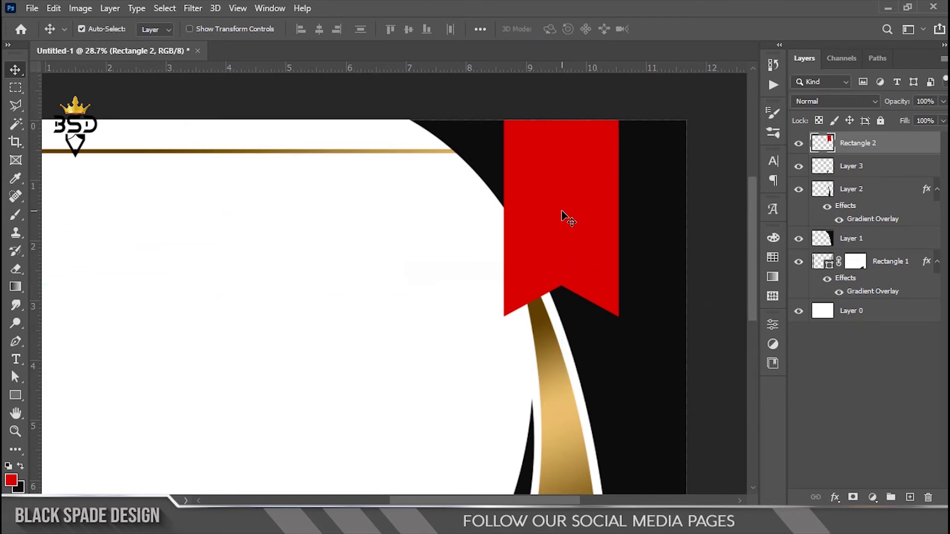
pyautogui.scroll(-1, 573, 214)
# Free-transform the red ribbon to stretch it further down and adjust its width.
pyautogui.moveTo(560, 189)
pyautogui.mouseDown()
pyautogui.moveTo(561, 180)
pyautogui.moveTo(600, 173)
pyautogui.mouseUp()
pyautogui.hotkey('ctrl', 't')
pyautogui.moveTo(567, 250); pyautogui.dragTo(565, 269)
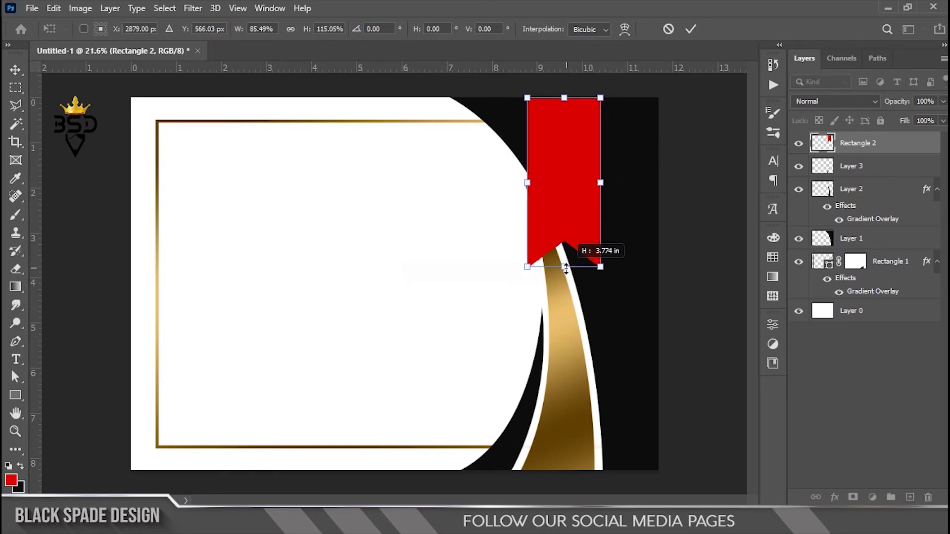
pyautogui.moveTo(600, 182); pyautogui.dragTo(609, 182)
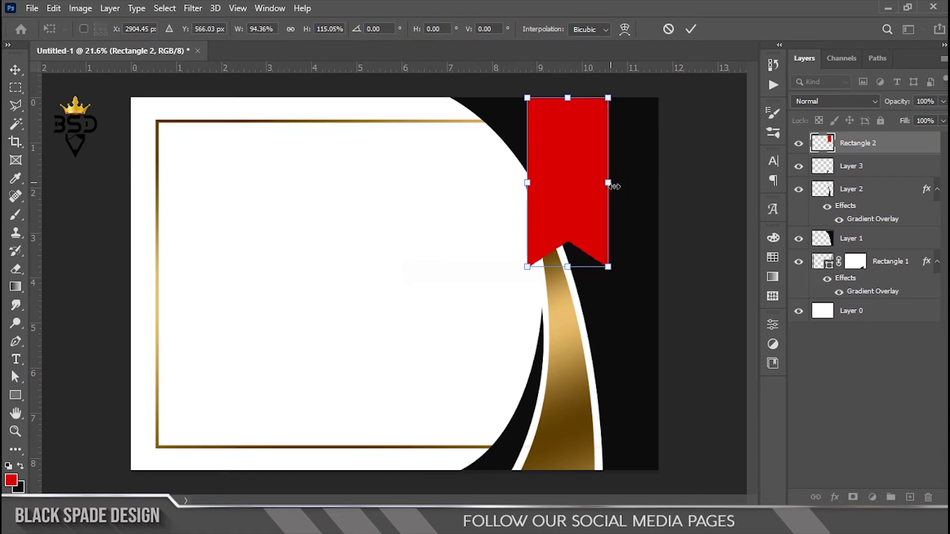
pyautogui.press('Return')
pyautogui.scroll(1, 589, 184)
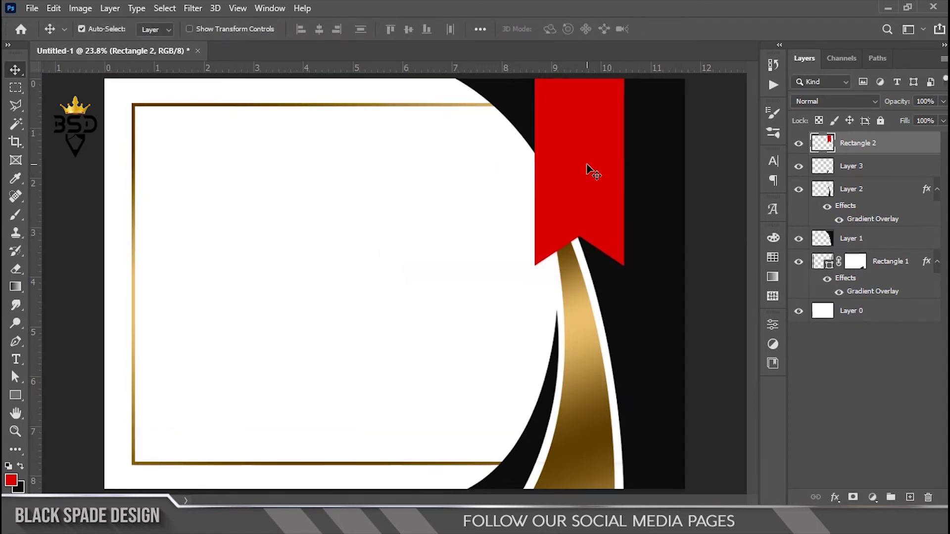
pyautogui.scroll(-1, 558, 176)
pyautogui.scroll(2, 584, 219)
pyautogui.scroll(1, 586, 232)
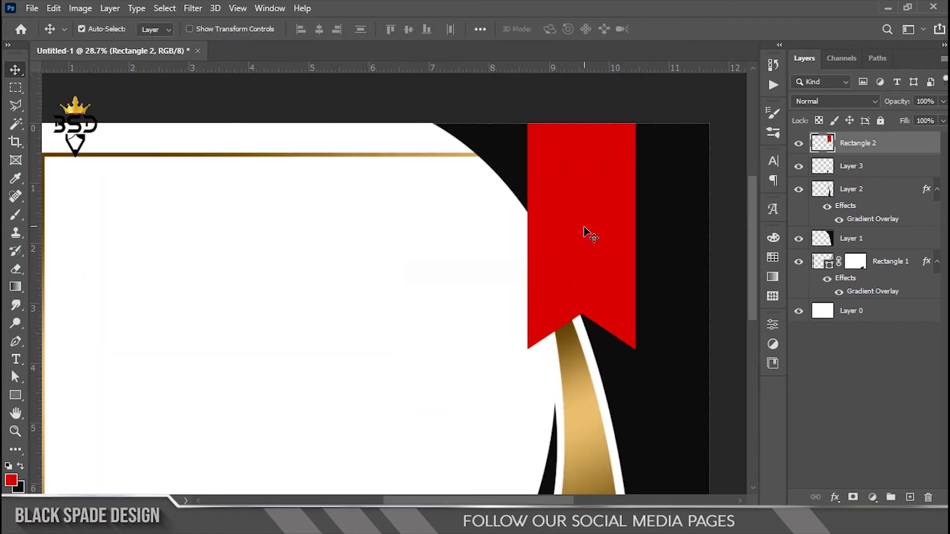
pyautogui.click(834, 494)
# Add a near-black Color Overlay to the ribbon.
pyautogui.click(858, 442)
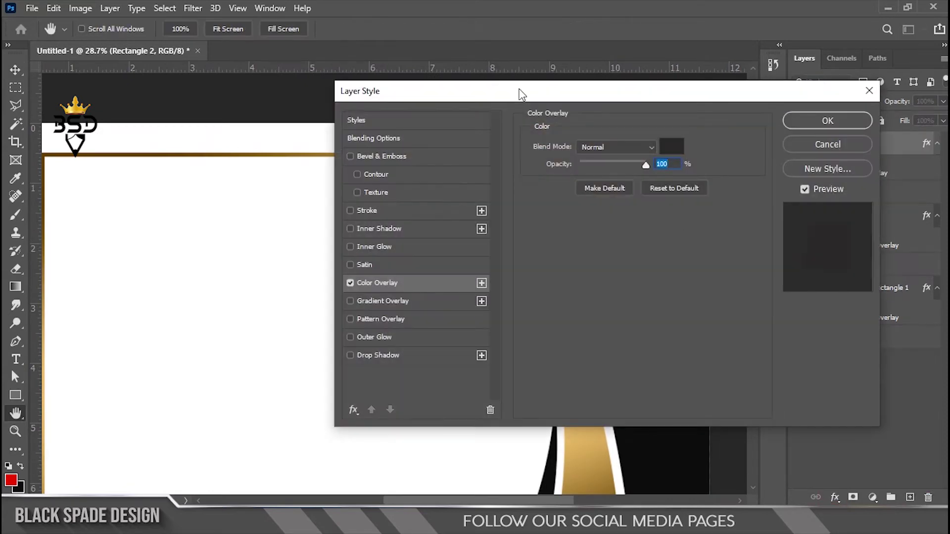
pyautogui.moveTo(520, 93); pyautogui.dragTo(628, 260)
pyautogui.click(781, 312)
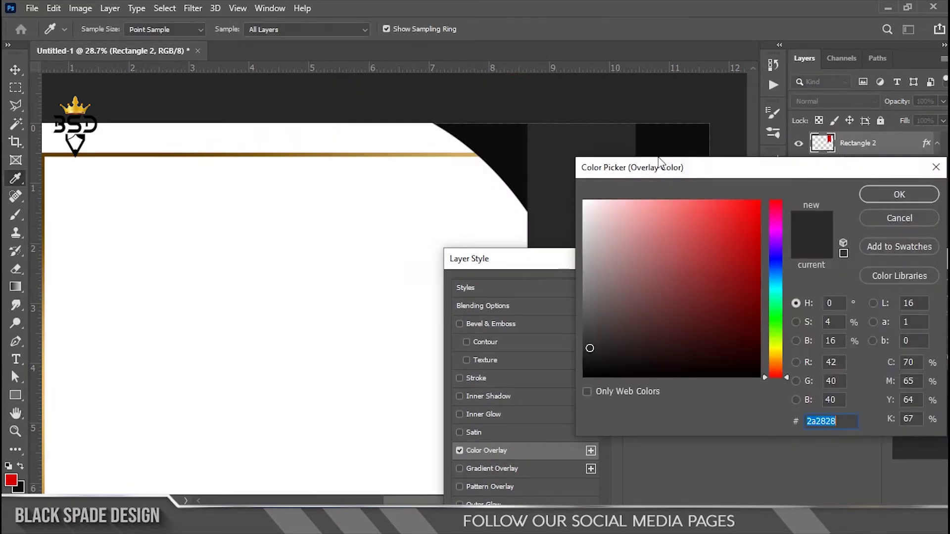
pyautogui.click(666, 139)
pyautogui.click(899, 193)
# Add a 21 px Stroke filled with a gold metal gradient and apply the style.
pyautogui.click(476, 378)
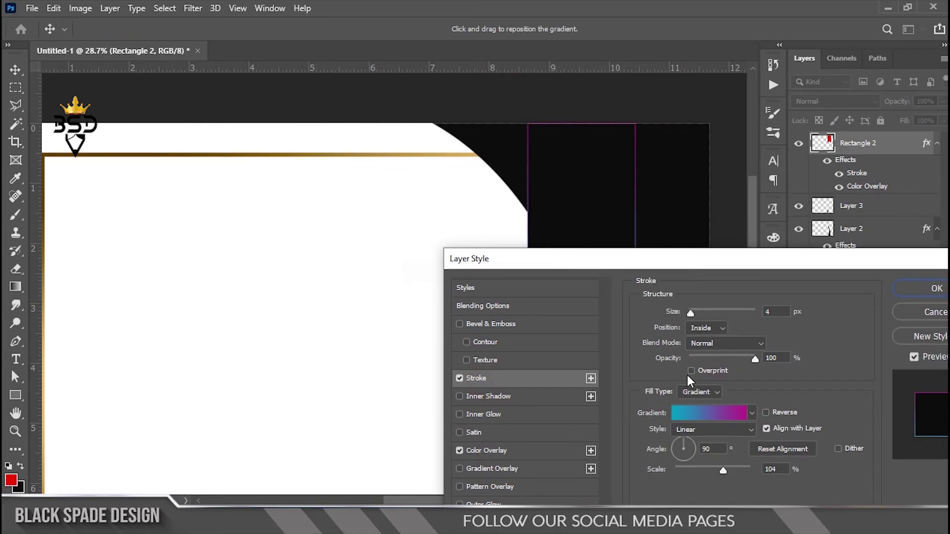
pyautogui.moveTo(695, 314); pyautogui.dragTo(698, 313)
pyautogui.click(702, 393)
pyautogui.click(703, 415)
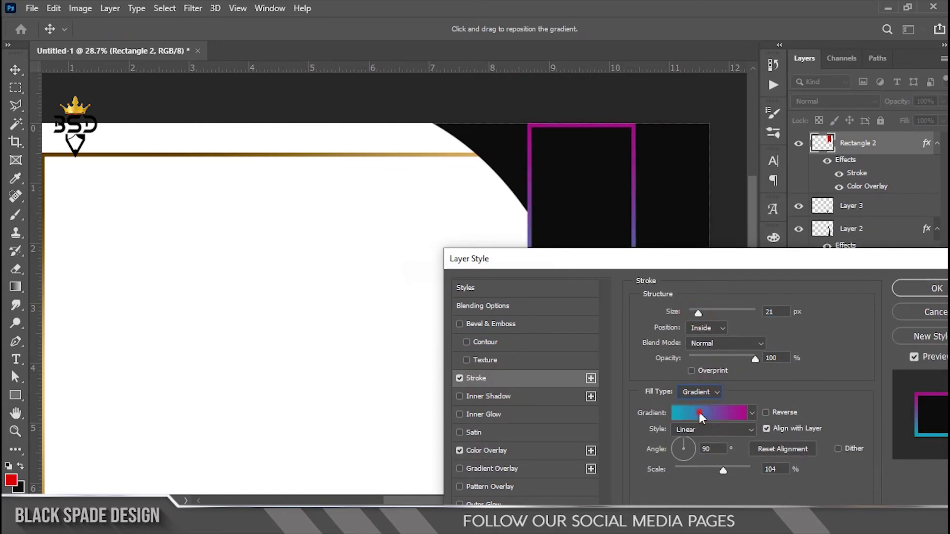
pyautogui.scroll(-3, 690, 208)
pyautogui.click(681, 224)
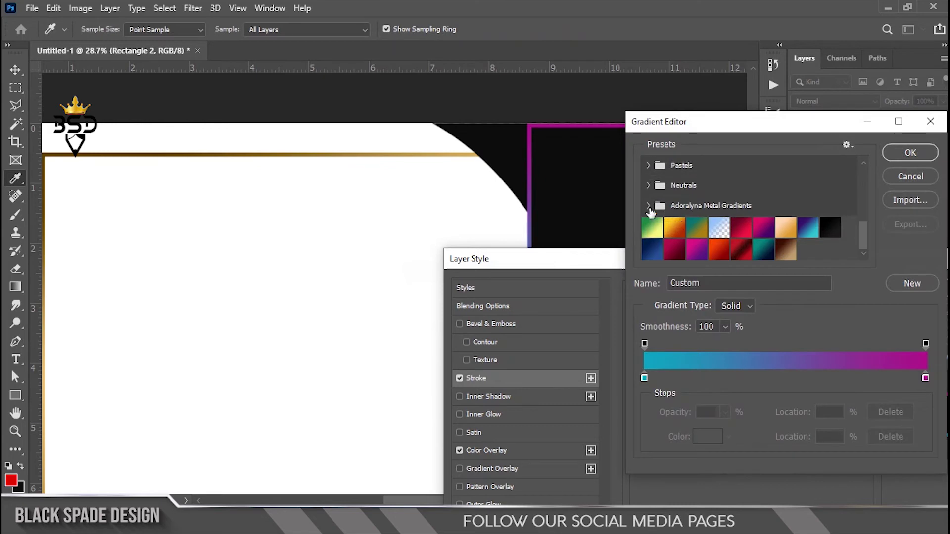
pyautogui.click(648, 205)
pyautogui.scroll(-2, 650, 210)
pyautogui.click(734, 195)
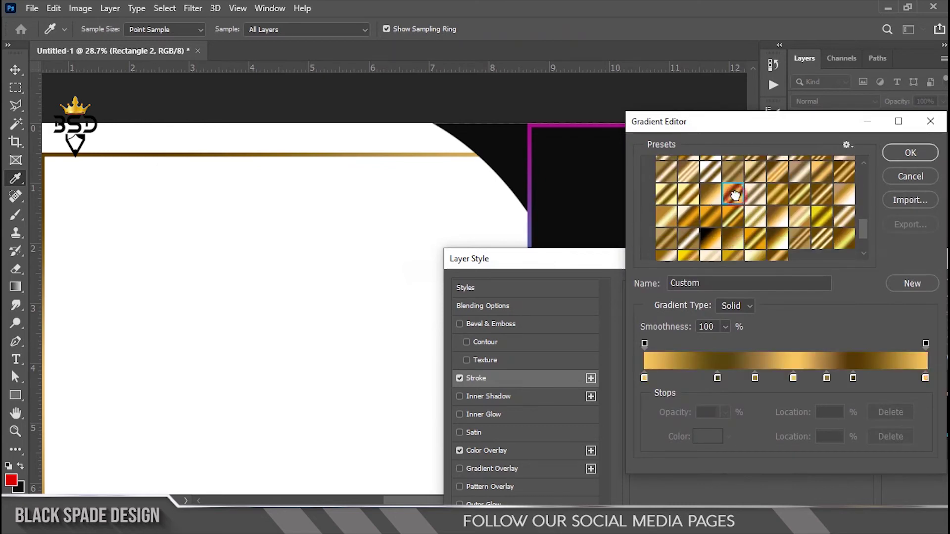
pyautogui.click(827, 174)
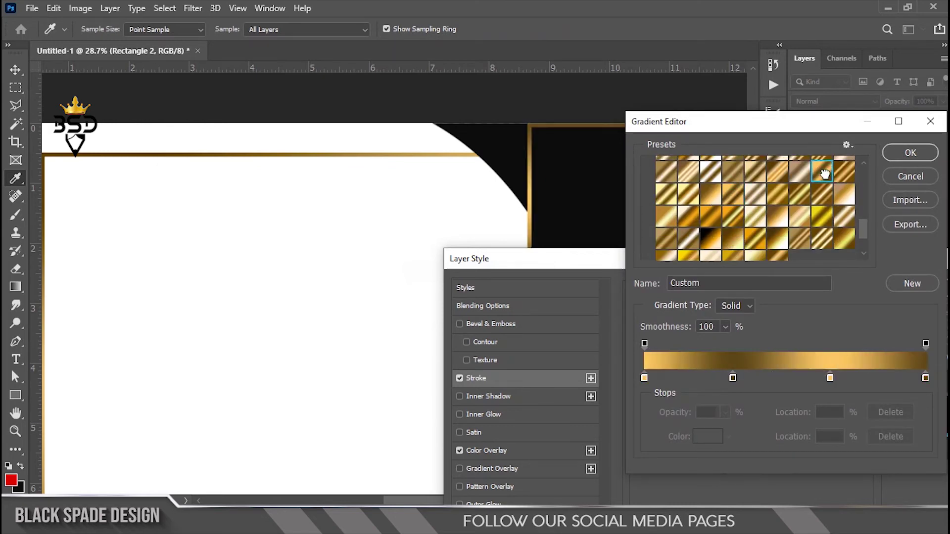
pyautogui.click(909, 153)
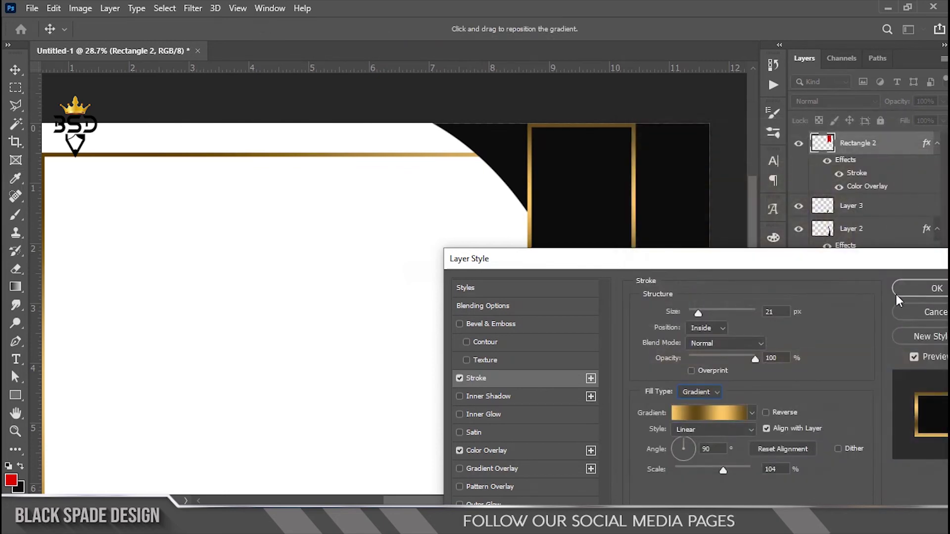
pyautogui.click(927, 286)
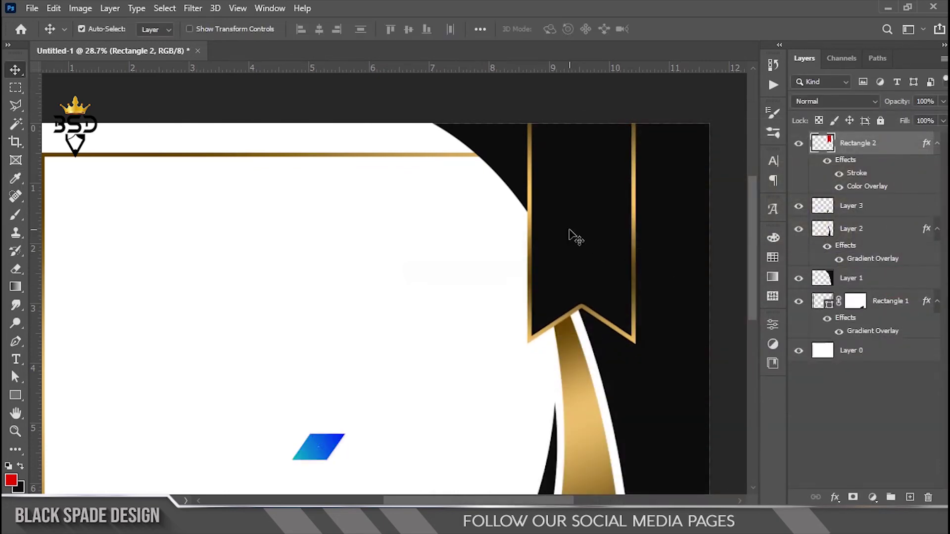
# Widen the black ribbon slightly on both sides with Free Transform.
pyautogui.scroll(-2, 568, 190)
pyautogui.scroll(3, 584, 247)
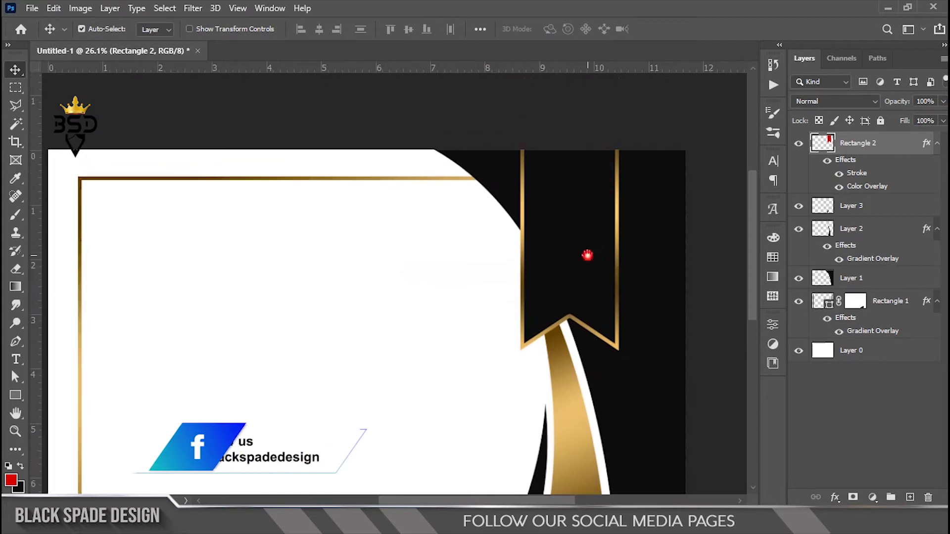
pyautogui.hotkey('ctrl', 't')
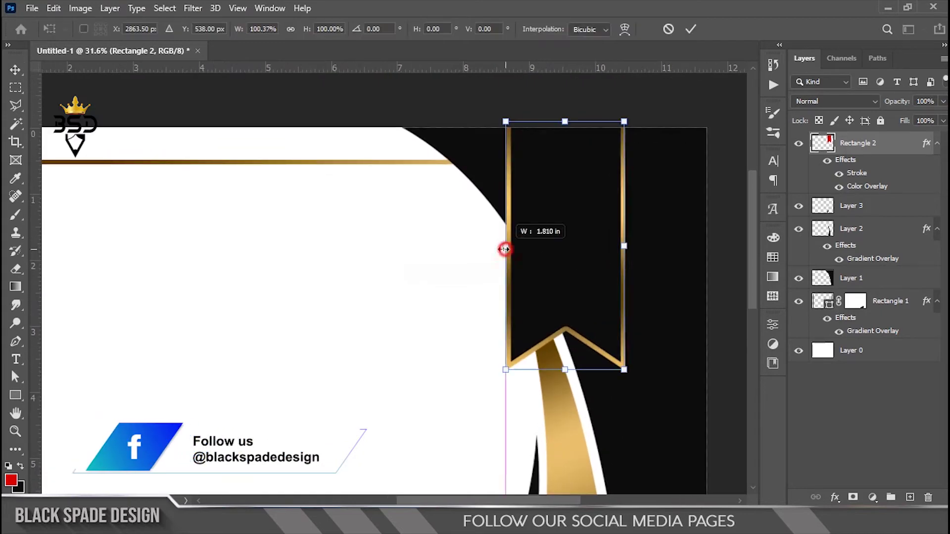
pyautogui.moveTo(506, 246); pyautogui.dragTo(497, 246)
pyautogui.moveTo(629, 246); pyautogui.dragTo(632, 246)
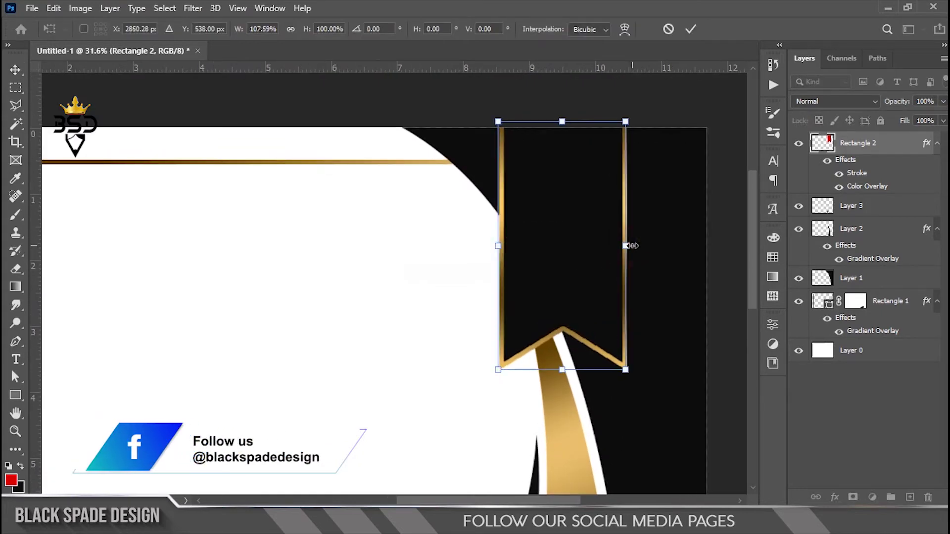
pyautogui.press('Return')
# Drag the gold seal image from the Flyer folder onto the certificate and shrink it.
pyautogui.click(324, 460)
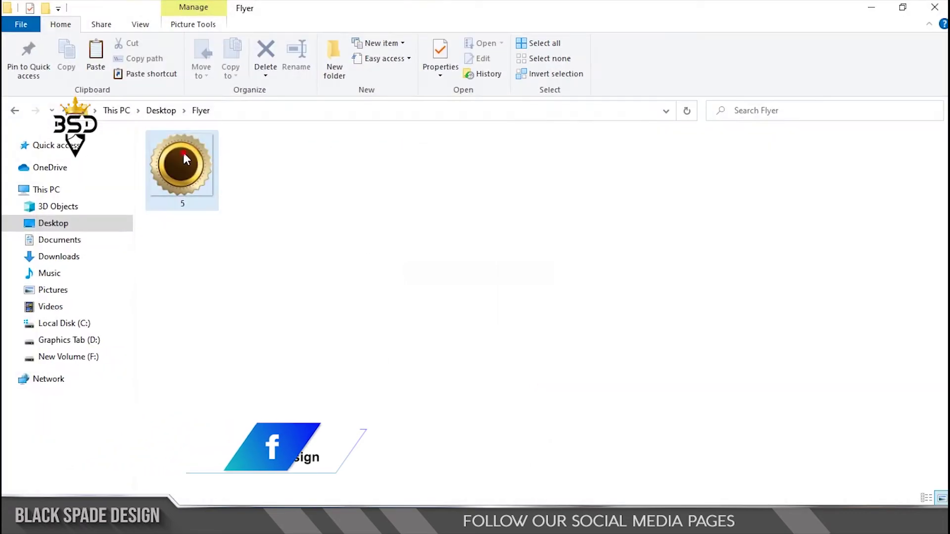
pyautogui.moveTo(183, 171)
pyautogui.mouseDown()
pyautogui.moveTo(465, 494)
pyautogui.moveTo(593, 245)
pyautogui.mouseUp()
pyautogui.moveTo(593, 370)
pyautogui.mouseDown()
pyautogui.moveTo(475, 264)
pyautogui.moveTo(600, 197)
pyautogui.mouseUp()
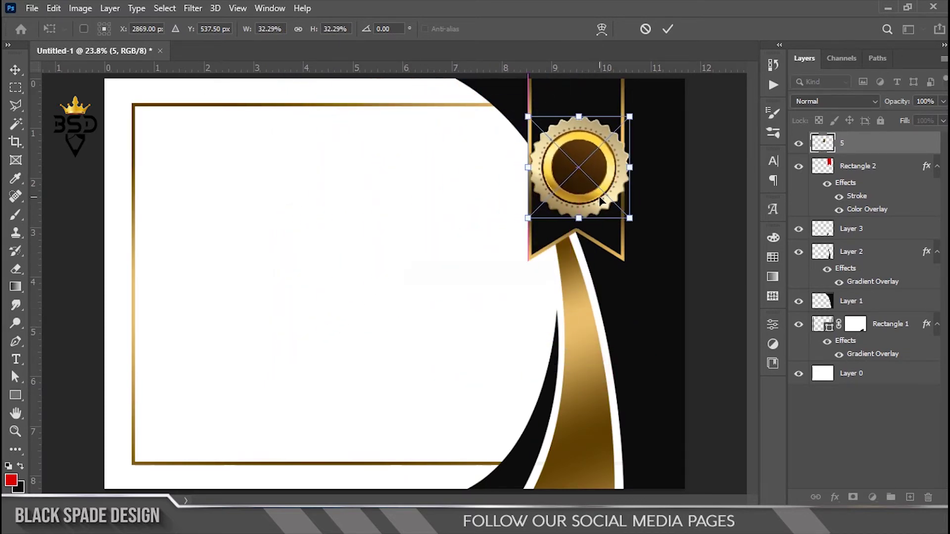
# Resize the gold seal and position it on the ribbon's upper end.
pyautogui.moveTo(630, 116); pyautogui.dragTo(638, 112)
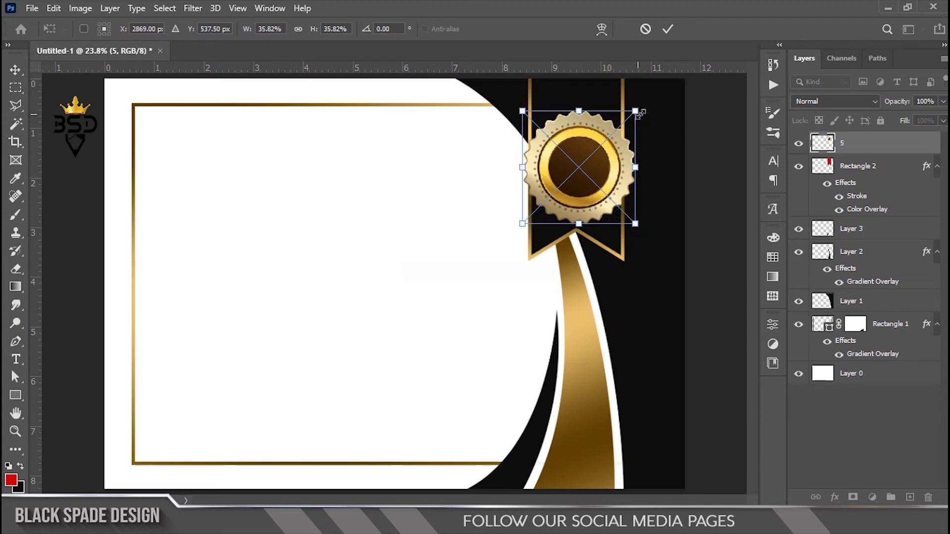
pyautogui.moveTo(590, 183); pyautogui.dragTo(585, 183)
pyautogui.press('Return')
# Open a Curves adjustment for the seal and move its dialog aside.
pyautogui.scroll(1, 599, 173)
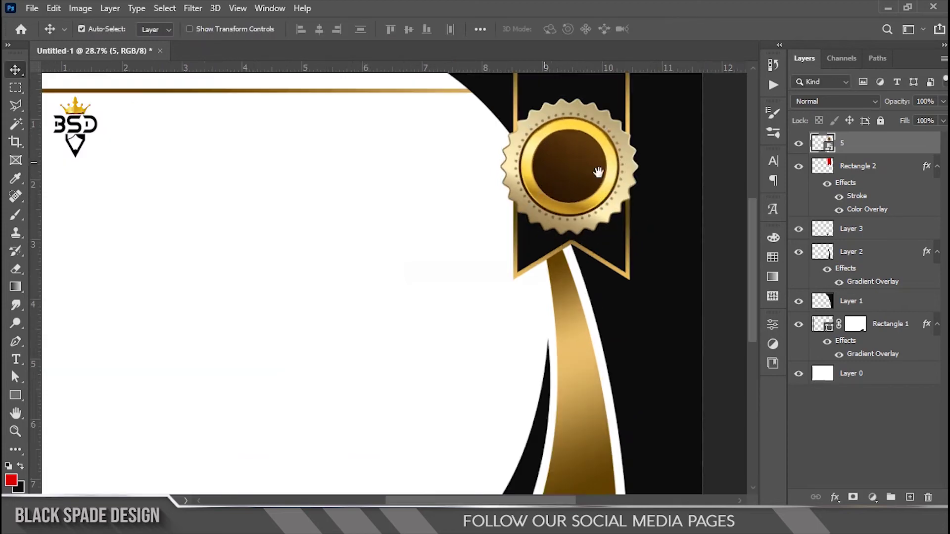
pyautogui.scroll(1, 594, 171)
pyautogui.scroll(1, 586, 218)
pyautogui.scroll(1, 574, 237)
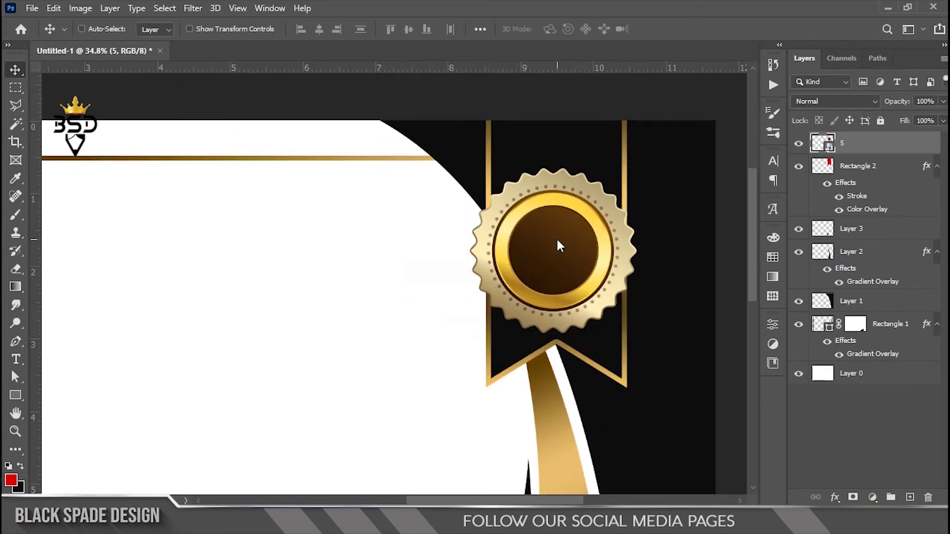
pyautogui.hotkey('ctrl', 'm')
pyautogui.moveTo(398, 48); pyautogui.dragTo(208, 127)
# Raise the Curves black input to 25 to deepen the seal's dark tones.
pyautogui.moveTo(113, 381); pyautogui.dragTo(129, 382)
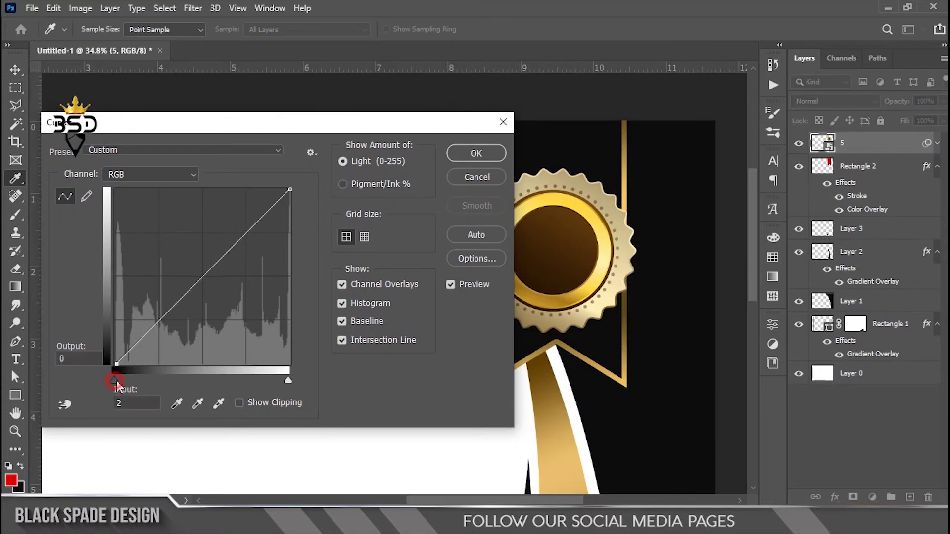
pyautogui.click(477, 153)
pyautogui.press('v')
pyautogui.scroll(-1, 552, 244)
pyautogui.scroll(1, 569, 276)
pyautogui.scroll(-1, 512, 281)
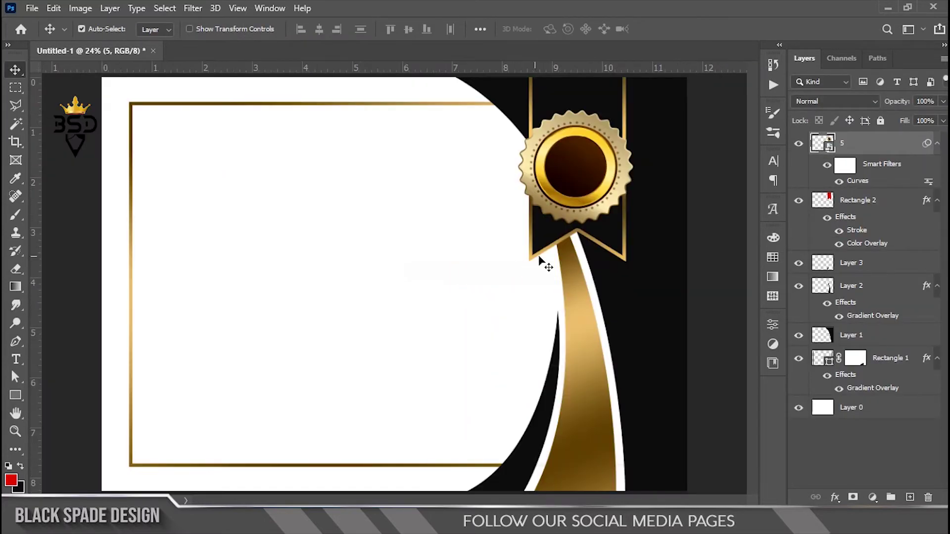
pyautogui.scroll(-1, 539, 257)
pyautogui.scroll(1, 545, 201)
pyautogui.scroll(1, 559, 242)
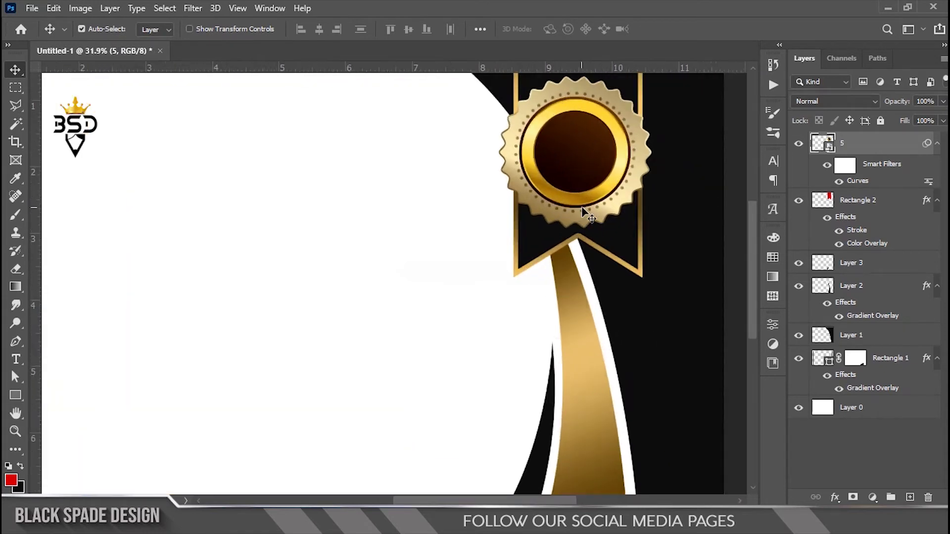
pyautogui.scroll(1, 573, 281)
pyautogui.scroll(1, 582, 293)
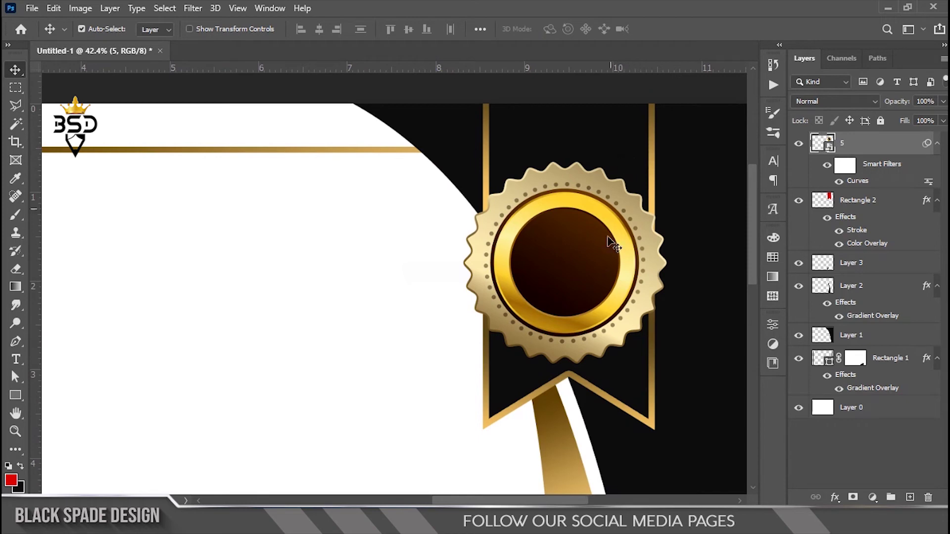
pyautogui.scroll(1, 614, 225)
pyautogui.scroll(-1, 665, 153)
pyautogui.scroll(-1, 579, 277)
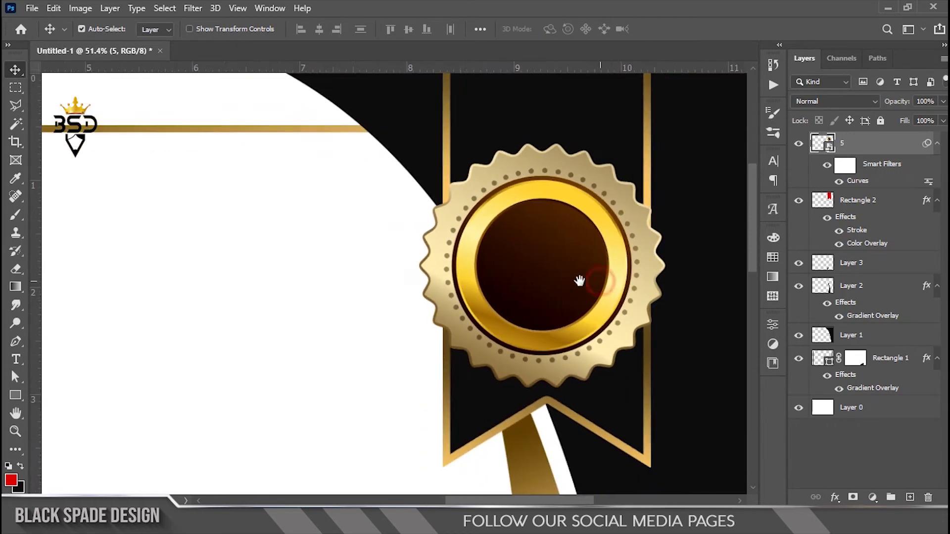
pyautogui.click(15, 395)
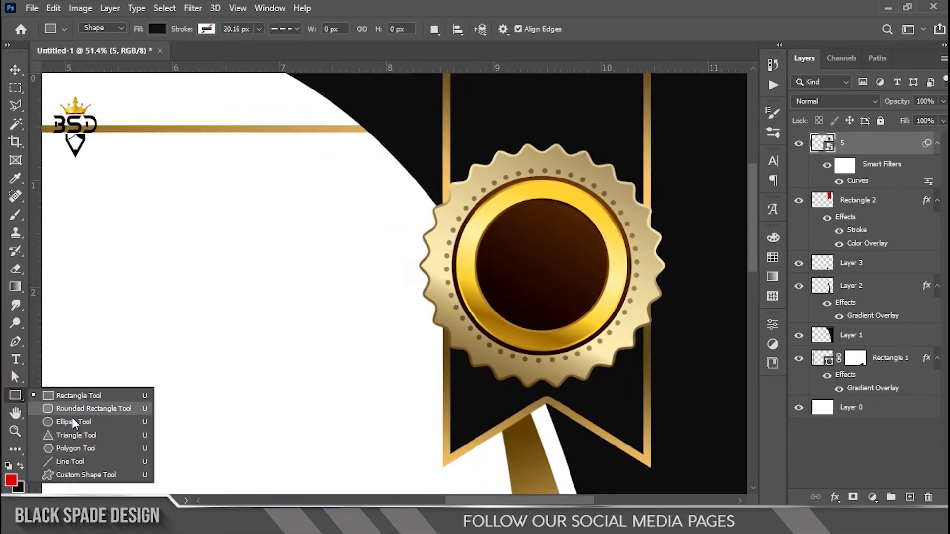
# Draw a circular path over the seal's dark centre with the Ellipse tool in Path mode.
pyautogui.click(115, 29)
pyautogui.click(95, 47)
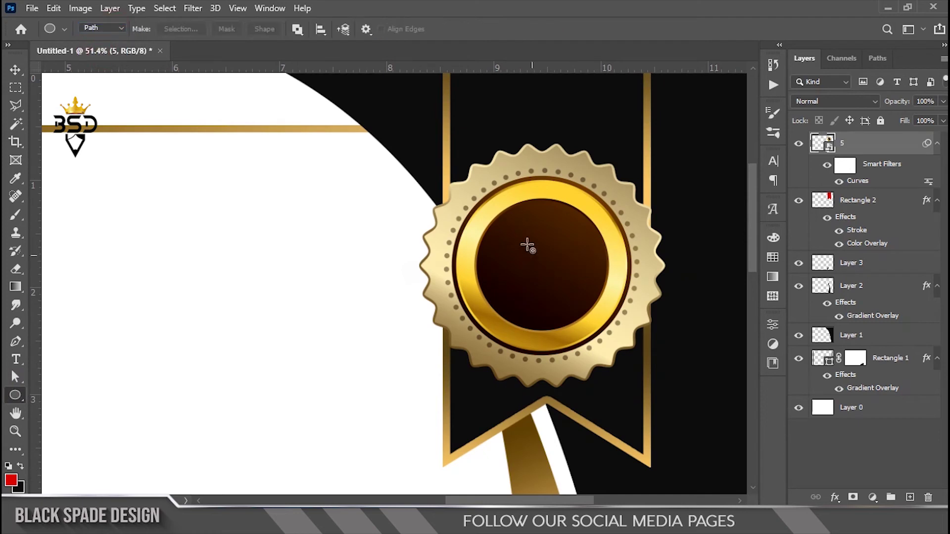
pyautogui.moveTo(517, 224); pyautogui.dragTo(624, 360)
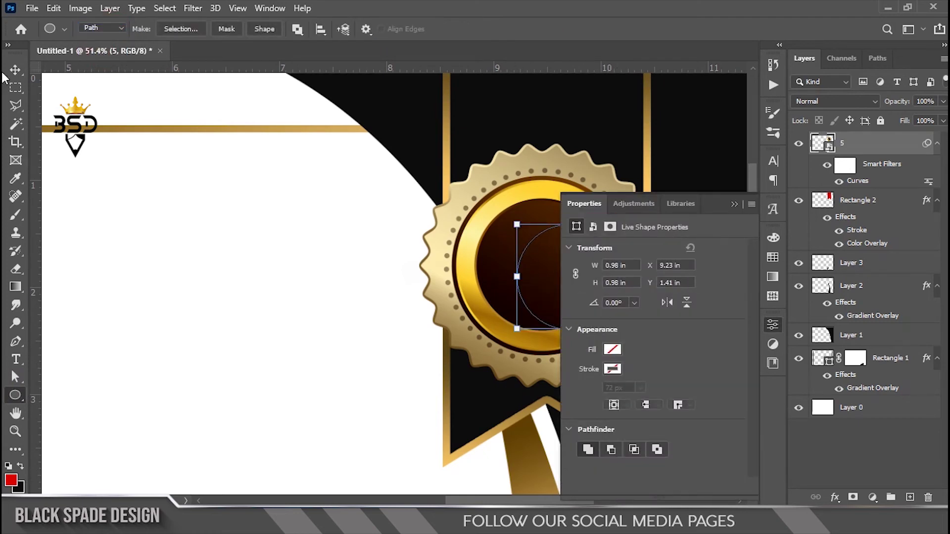
pyautogui.click(16, 70)
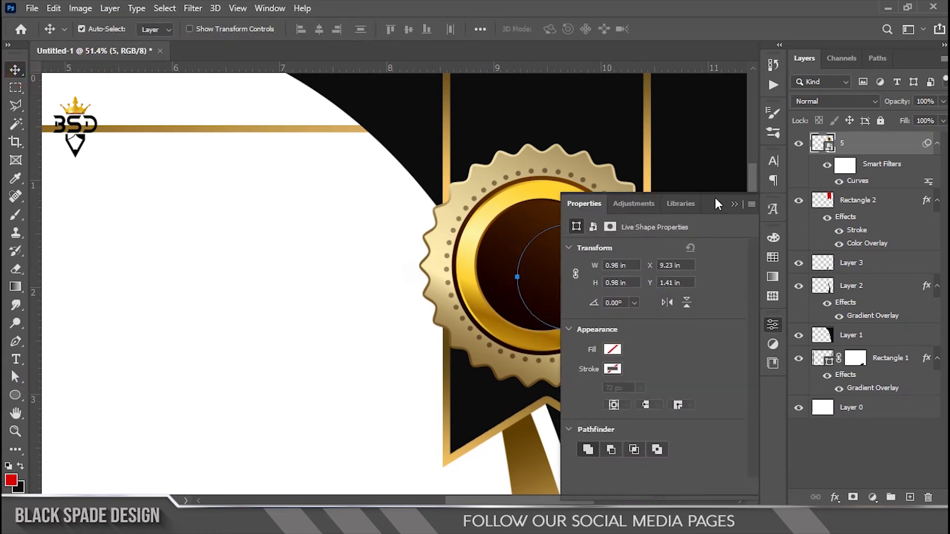
pyautogui.click(737, 204)
# Add a new layer and scale the circle path to about 107% inside the centre.
pyautogui.click(910, 498)
pyautogui.scroll(2, 599, 331)
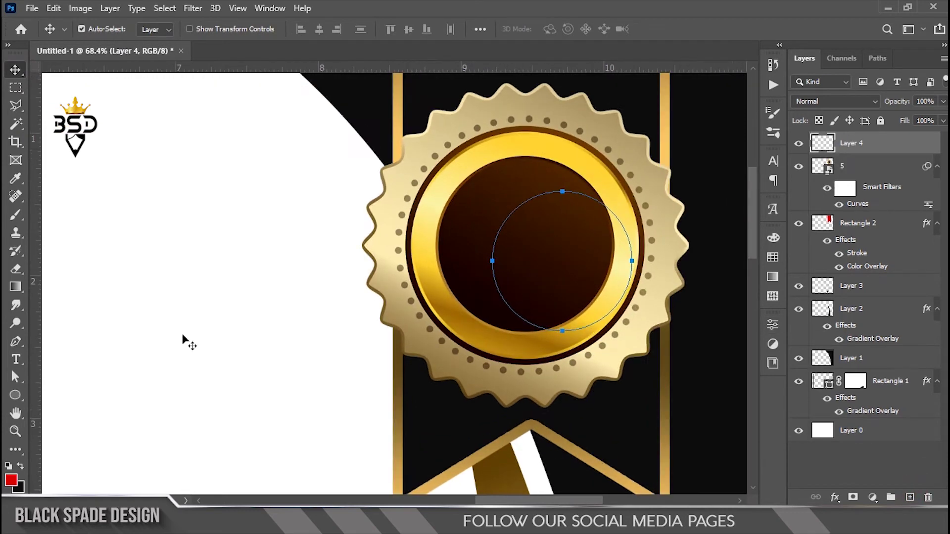
pyautogui.click(15, 377)
pyautogui.hotkey('ctrl', 't')
pyautogui.moveTo(577, 222); pyautogui.dragTo(544, 210)
pyautogui.moveTo(594, 176); pyautogui.dragTo(599, 171)
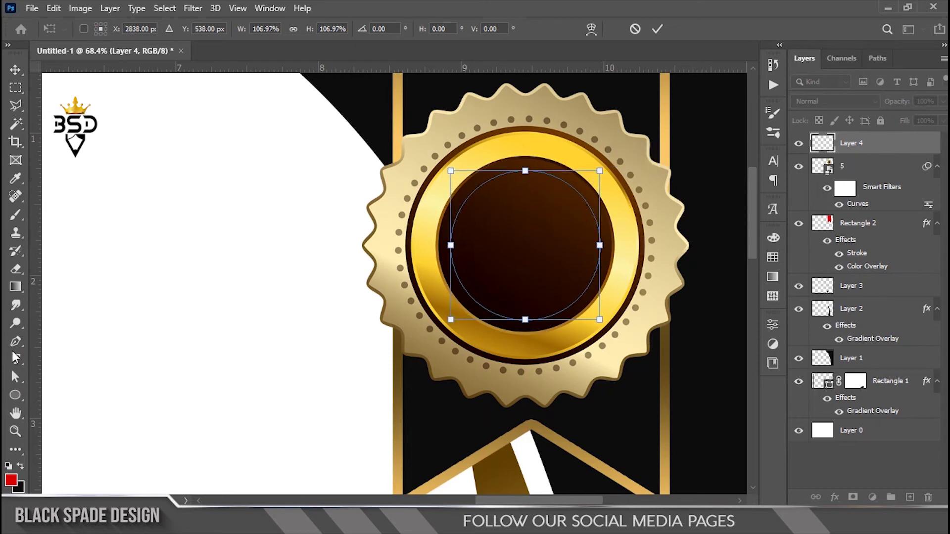
pyautogui.rightClick(15, 359)
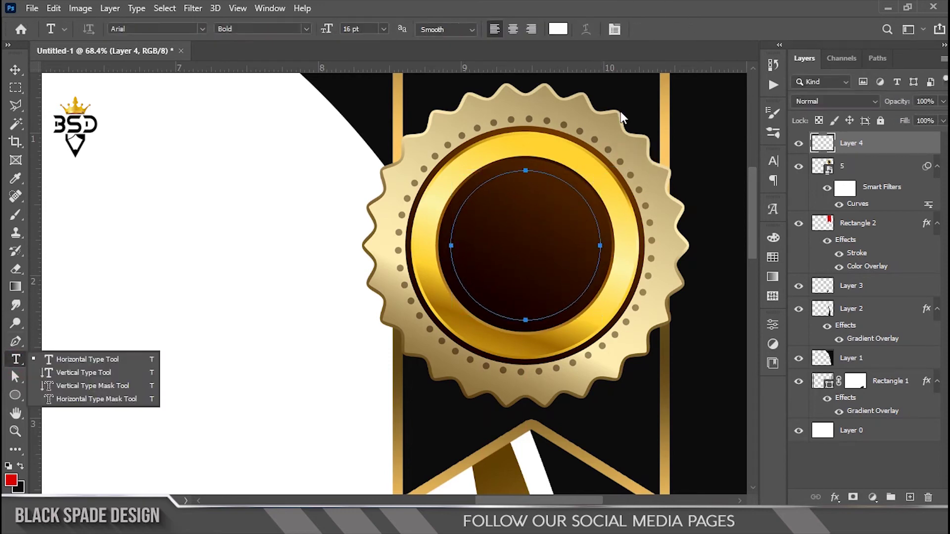
# Type 'AWARD WINNER' along the circular path.
pyautogui.click(526, 318)
pyautogui.click(526, 318)
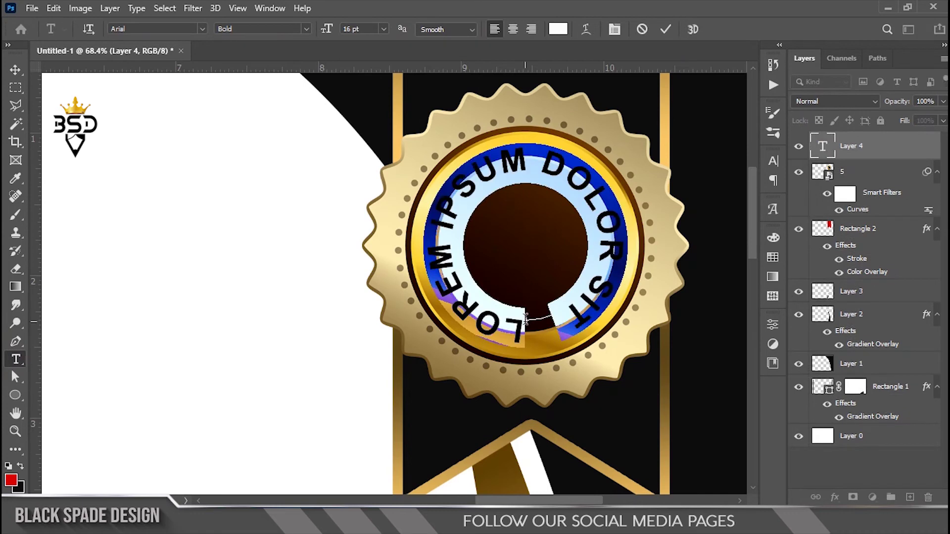
pyautogui.write('AW')
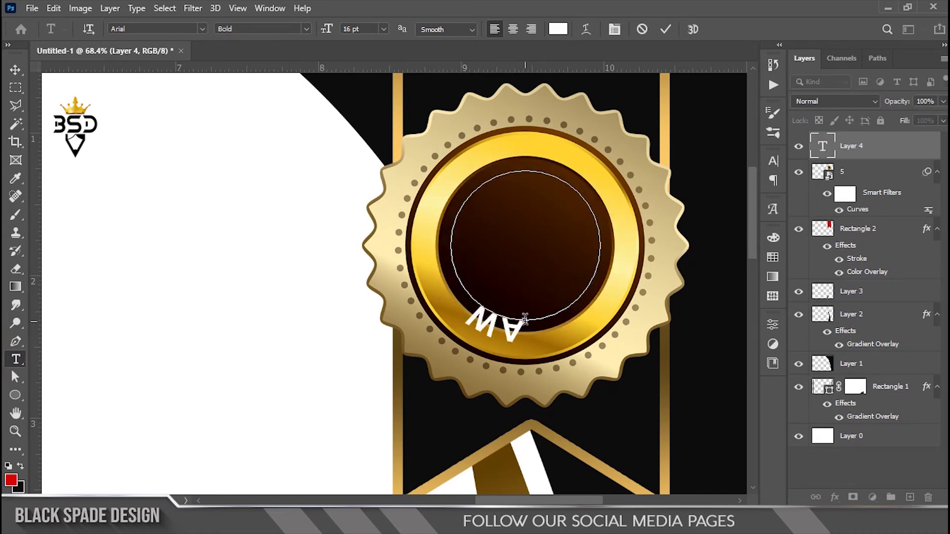
pyautogui.write('ARD')
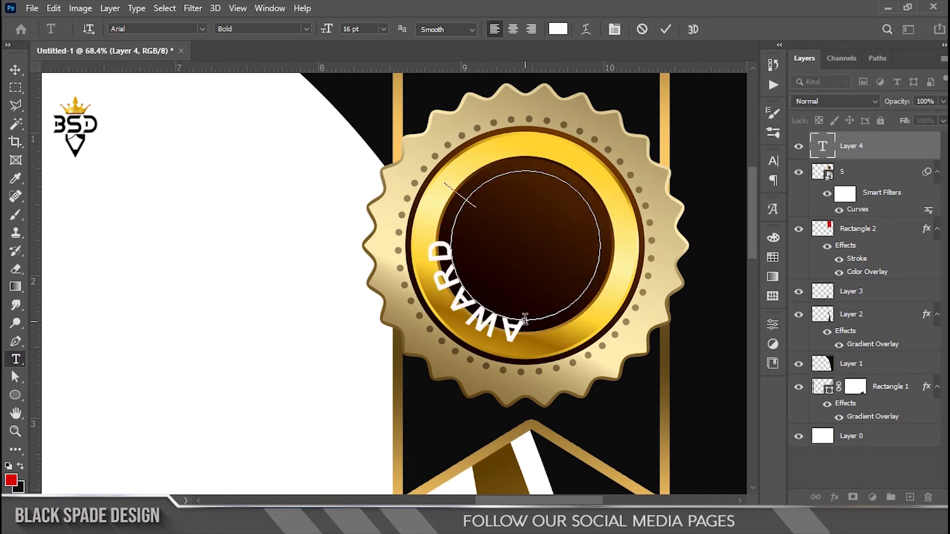
pyautogui.write(' WINNER')
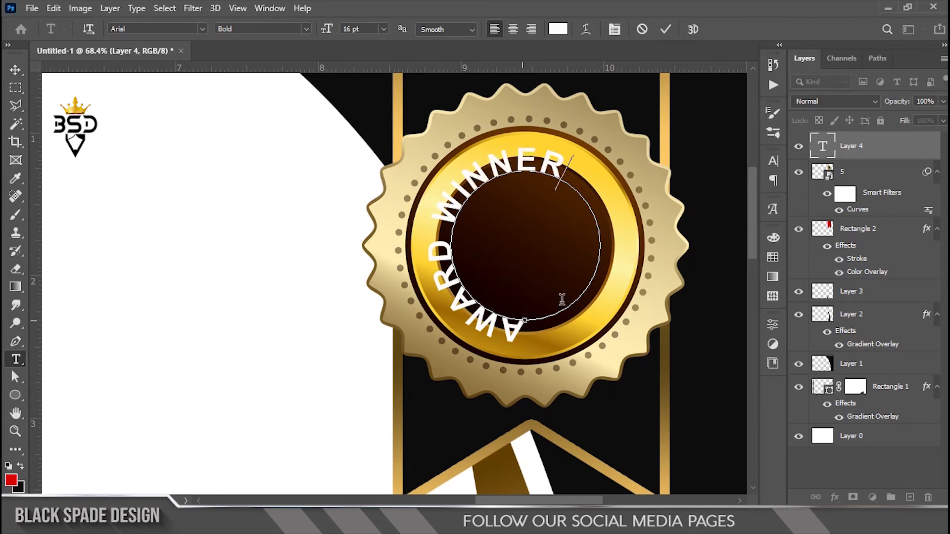
pyautogui.hotkey('ctrl', 'a')
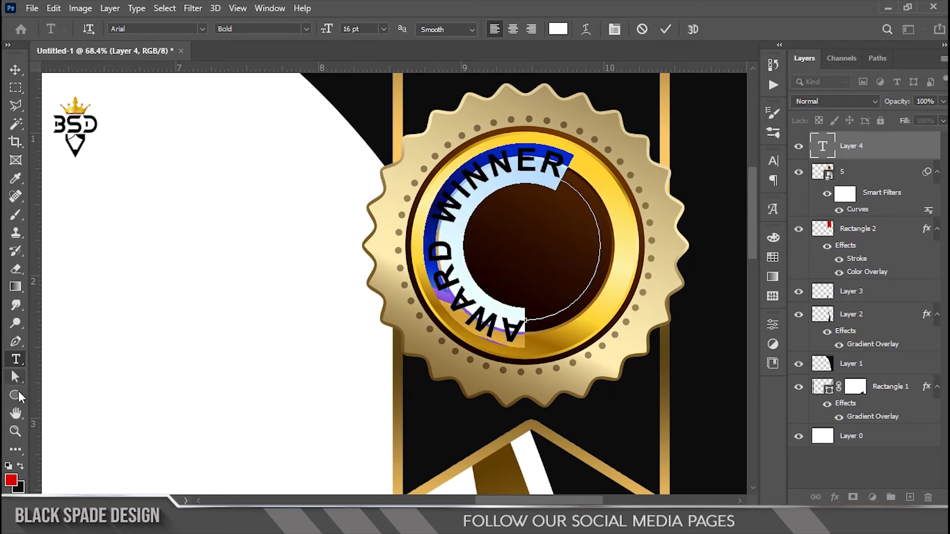
# Flip the curved text to the inside of the circle and reselect it.
pyautogui.click(16, 379)
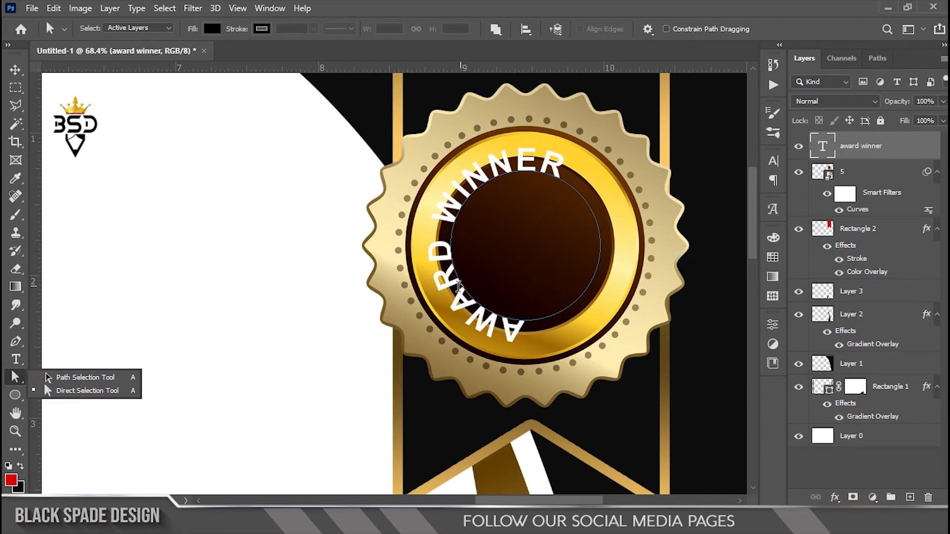
pyautogui.moveTo(515, 263); pyautogui.dragTo(521, 263)
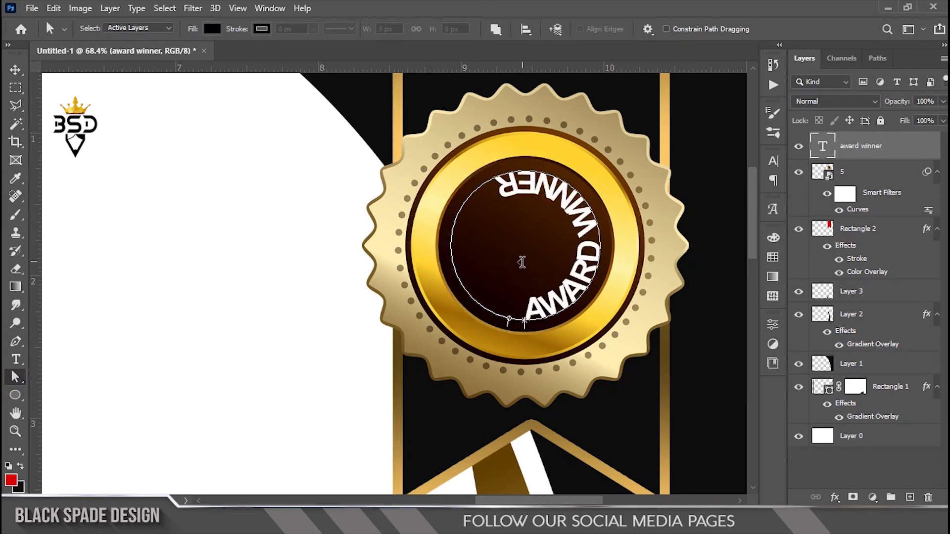
pyautogui.click(16, 359)
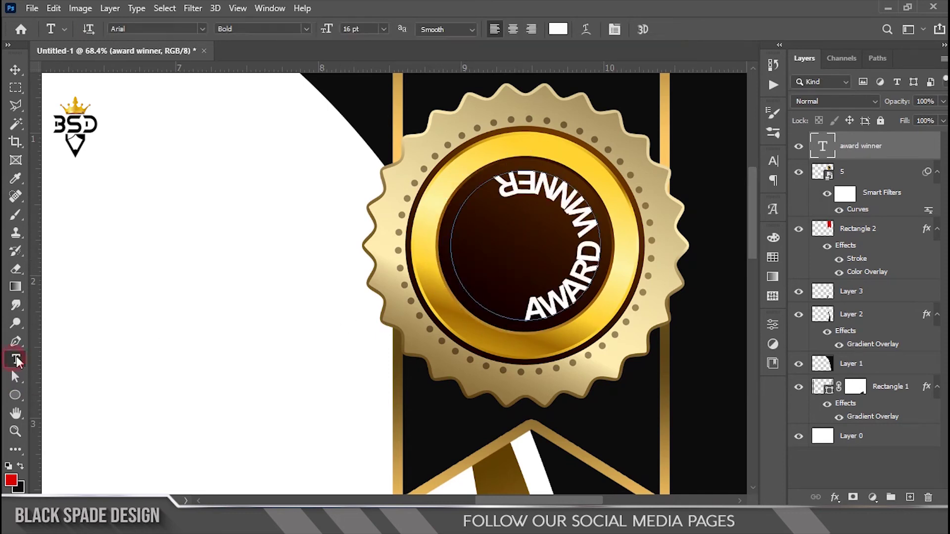
pyautogui.click(594, 233)
pyautogui.hotkey('ctrl', 'a')
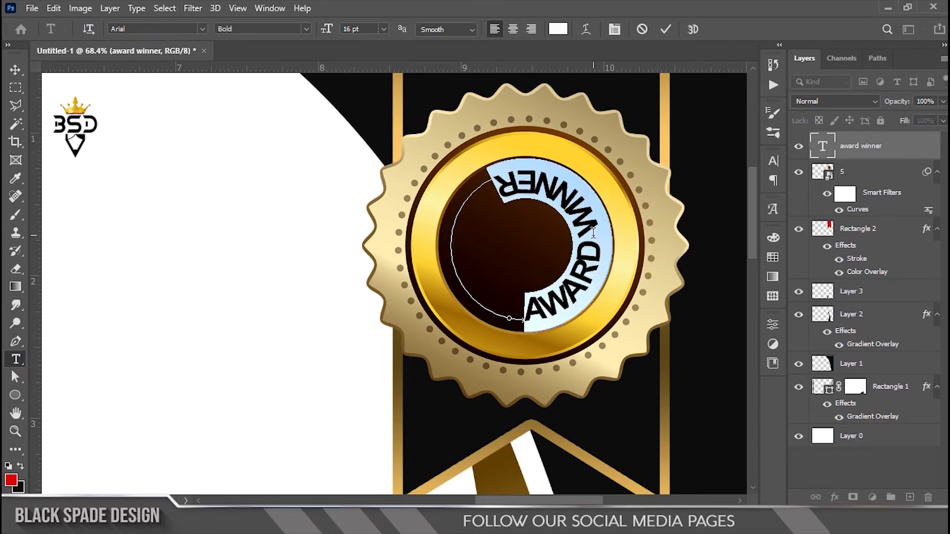
pyautogui.click(616, 33)
# Set AWARD WINNER to 9 pt Uni Sans Heavy CAPS with tracking 60.
pyautogui.moveTo(619, 198); pyautogui.dragTo(616, 199)
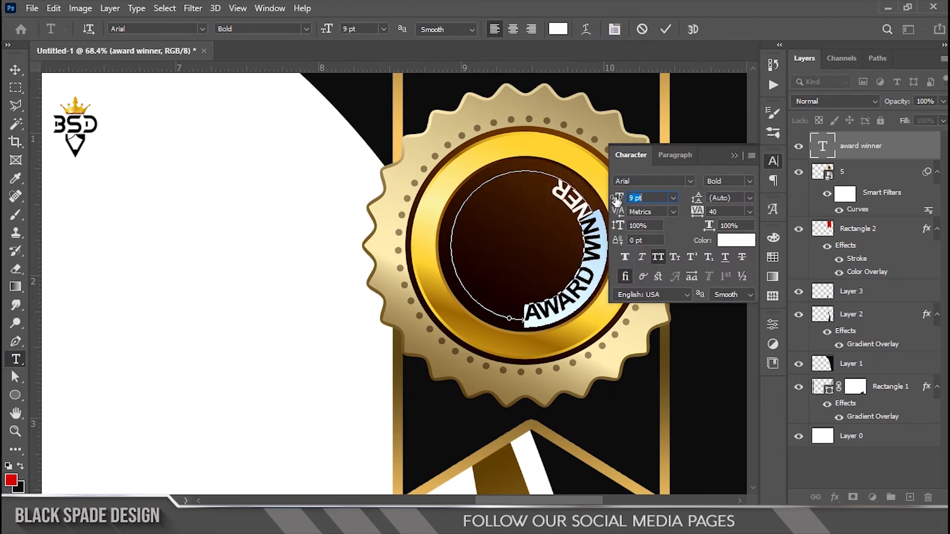
pyautogui.click(688, 181)
pyautogui.click(818, 233)
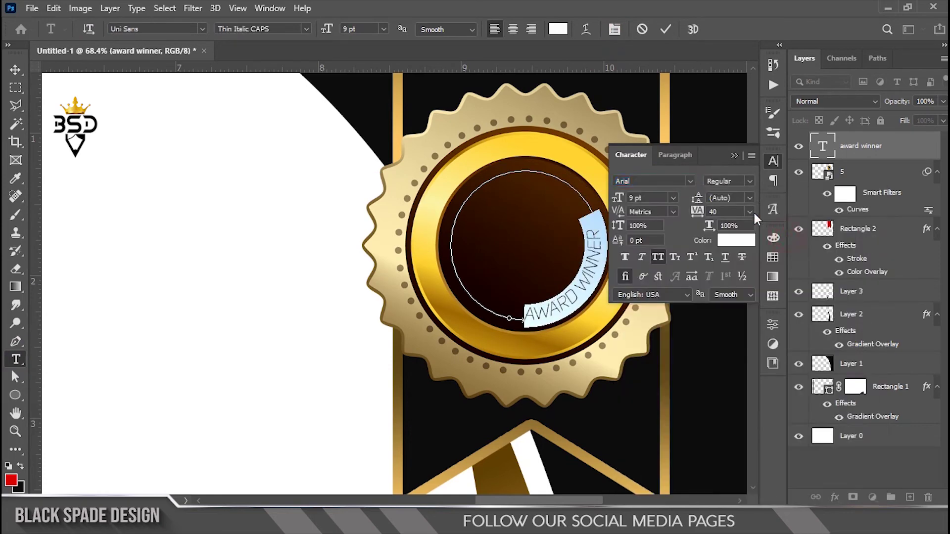
pyautogui.click(749, 181)
pyautogui.click(752, 211)
pyautogui.click(750, 212)
pyautogui.click(728, 290)
pyautogui.moveTo(697, 210); pyautogui.dragTo(697, 212)
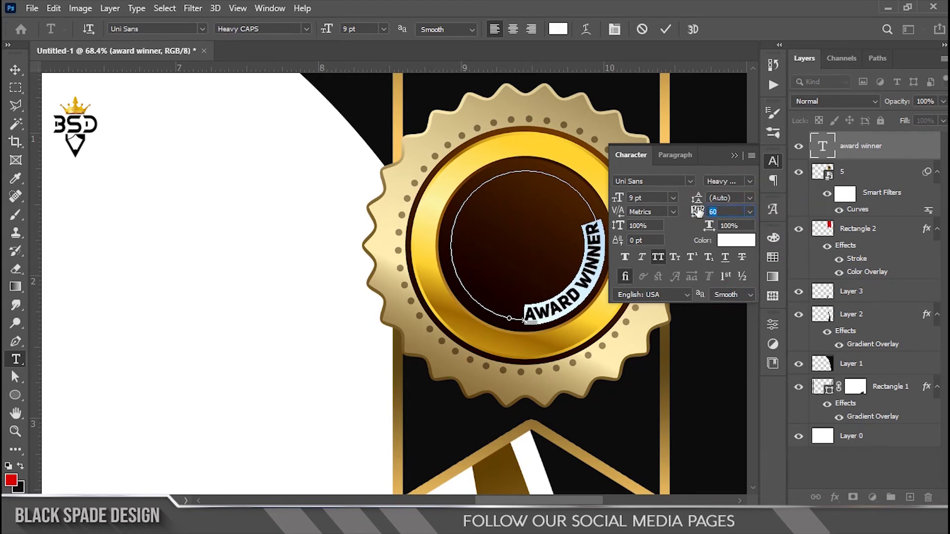
pyautogui.click(667, 30)
pyautogui.click(734, 156)
# Rotate the curved text about 56° so it arcs along the badge centre's bottom.
pyautogui.hotkey('ctrl', 't')
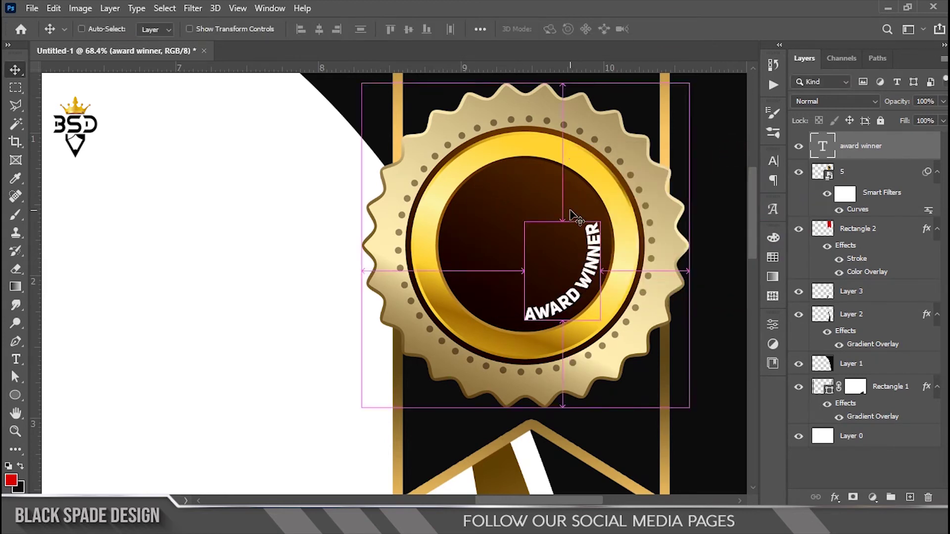
pyautogui.moveTo(618, 189); pyautogui.dragTo(661, 333)
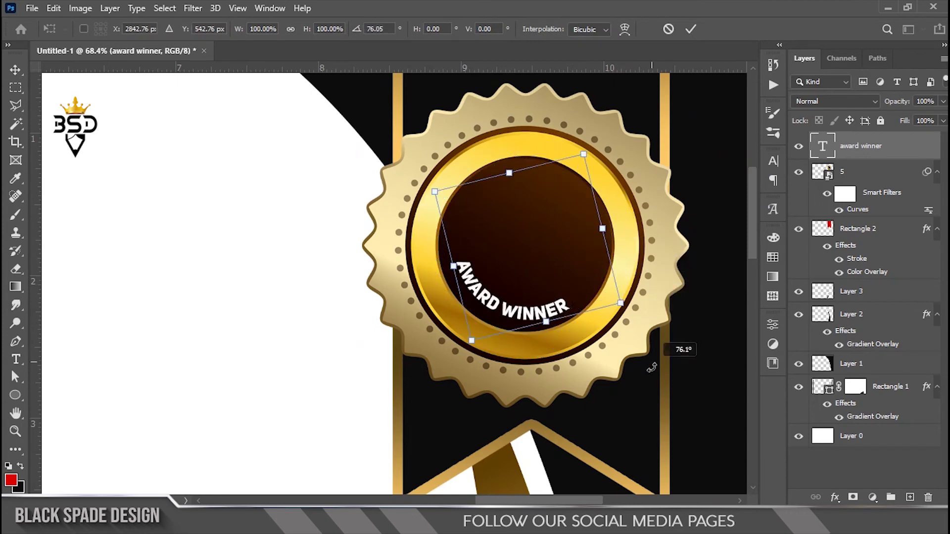
pyautogui.moveTo(662, 334); pyautogui.dragTo(664, 306)
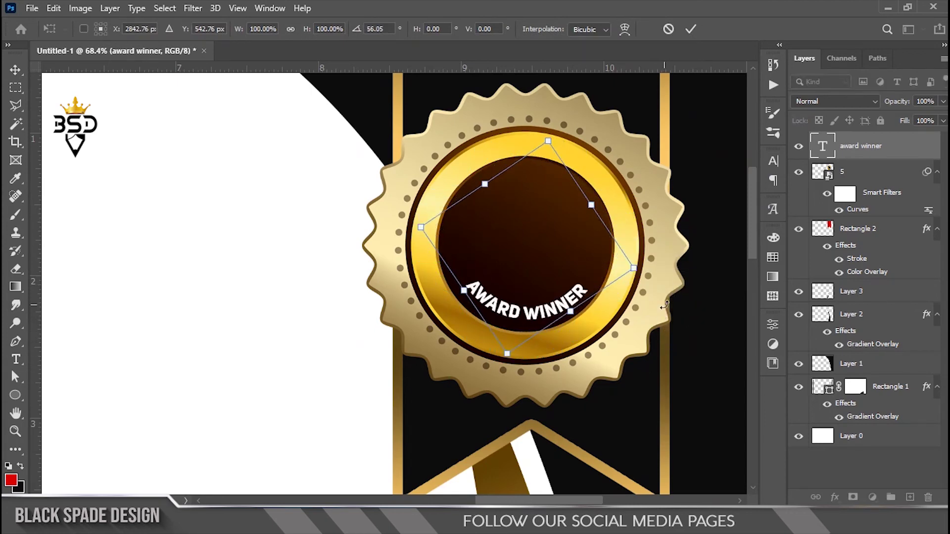
pyautogui.scroll(2, 605, 303)
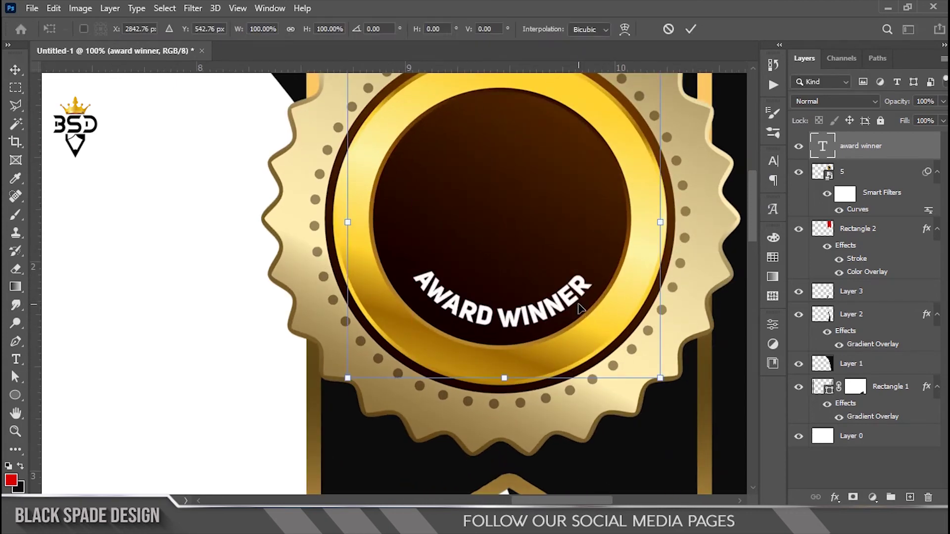
pyautogui.press('Return')
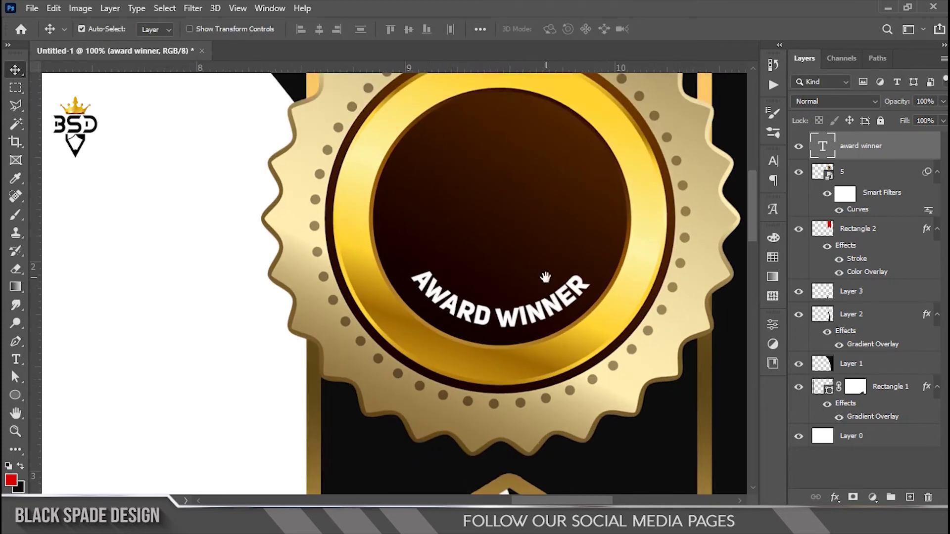
pyautogui.moveTo(546, 277); pyautogui.dragTo(539, 306)
pyautogui.click(835, 498)
# Add a gradient overlay to the AWARD WINNER text and set one gradient stop to pale yellow.
pyautogui.click(877, 446)
pyautogui.moveTo(517, 163)
pyautogui.mouseDown()
pyautogui.moveTo(736, 197)
pyautogui.moveTo(718, 186)
pyautogui.mouseUp()
pyautogui.click(879, 271)
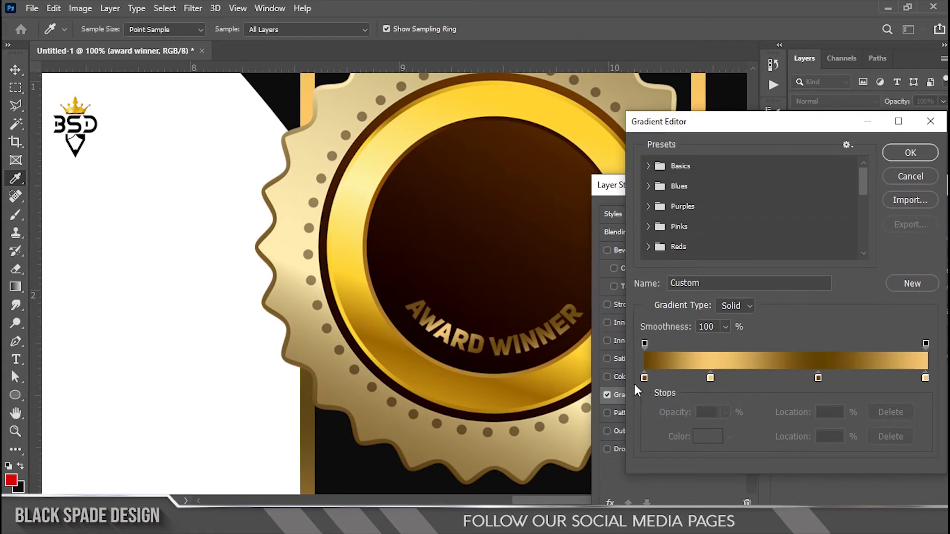
pyautogui.click(710, 377)
pyautogui.click(707, 436)
pyautogui.click(370, 184)
pyautogui.click(839, 193)
# Set the leftmost and 62% gradient stops to gold colours sampled from the badge.
pyautogui.click(644, 377)
pyautogui.doubleClick(644, 377)
pyautogui.click(413, 340)
pyautogui.click(899, 193)
pyautogui.click(818, 377)
pyautogui.doubleClick(819, 377)
pyautogui.click(532, 330)
pyautogui.click(865, 191)
# Set the rightmost stop to a light gold from the badge and apply the gold gradient overlay.
pyautogui.click(925, 378)
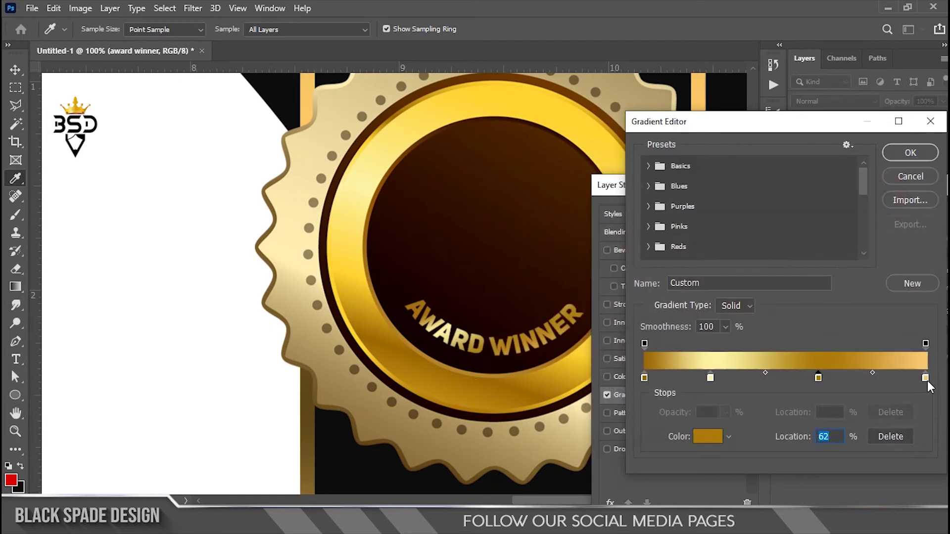
pyautogui.click(708, 437)
pyautogui.click(389, 150)
pyautogui.click(898, 193)
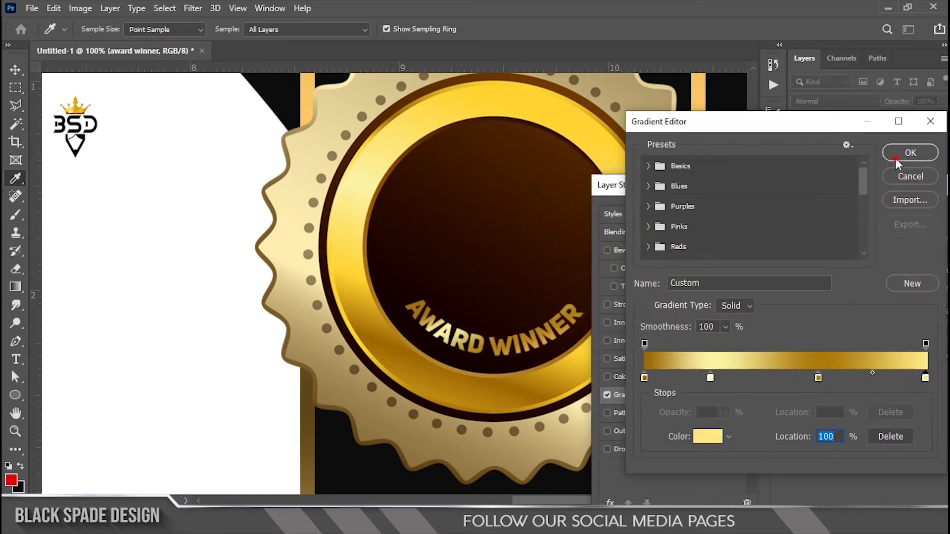
pyautogui.click(910, 153)
pyautogui.moveTo(889, 187); pyautogui.dragTo(712, 187)
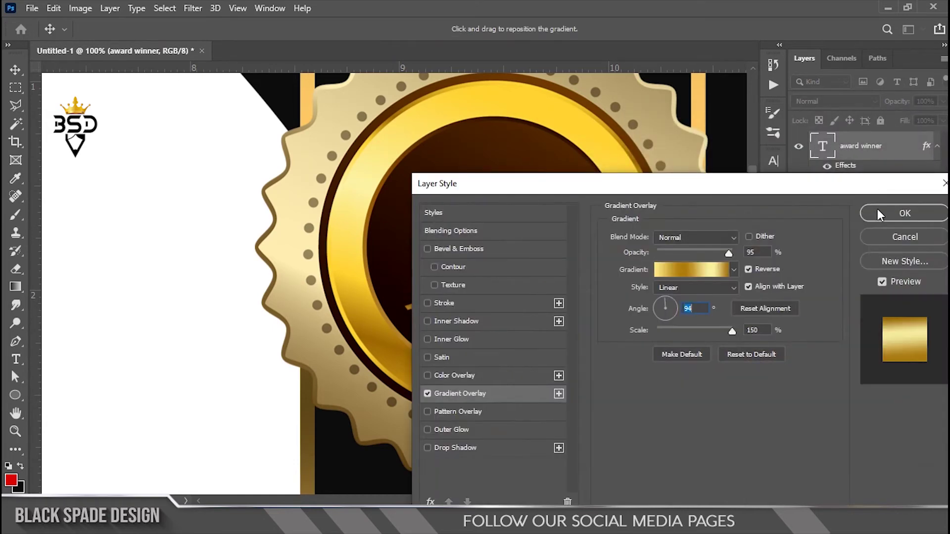
pyautogui.click(886, 210)
# Duplicate the AWARD WINNER text layer and begin transforming the copy to flip it.
pyautogui.scroll(-1, 539, 312)
pyautogui.scroll(1, 536, 309)
pyautogui.rightClick(494, 378)
pyautogui.click(509, 386)
pyautogui.hotkey('ctrl', 'j')
pyautogui.hotkey('ctrl', 't')
pyautogui.rightClick(494, 379)
pyautogui.click(518, 366)
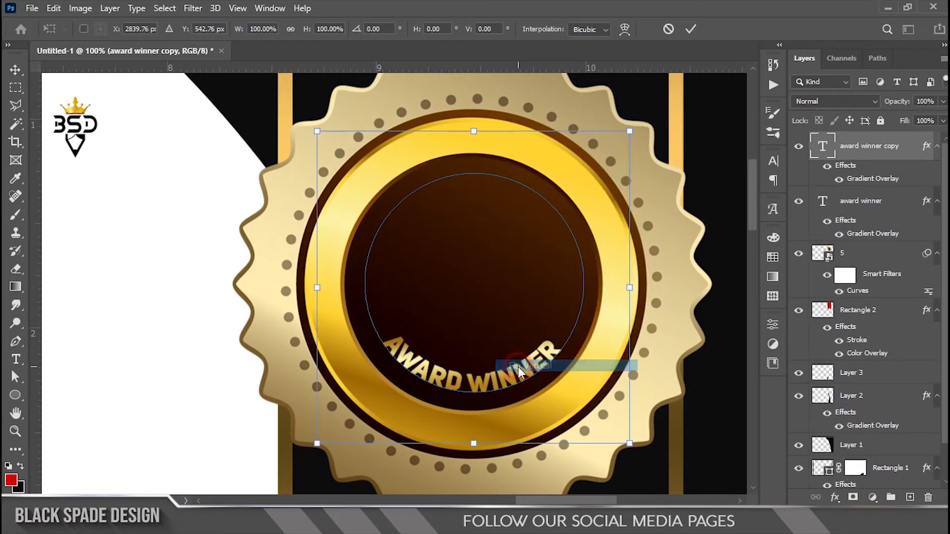
# Flip the copy vertically and change its text to a row of stars.
pyautogui.press('Return')
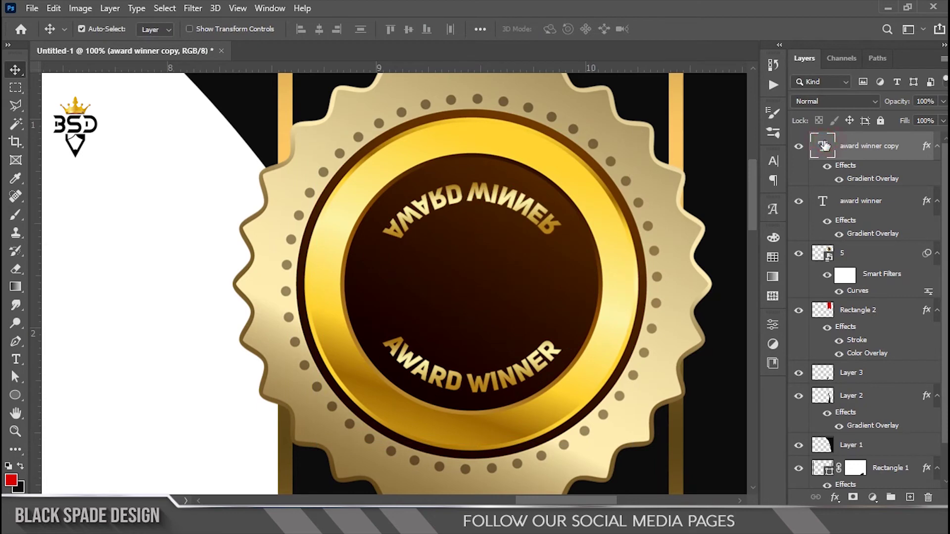
pyautogui.doubleClick(824, 145)
pyautogui.press('BackSpace')
pyautogui.write('****')
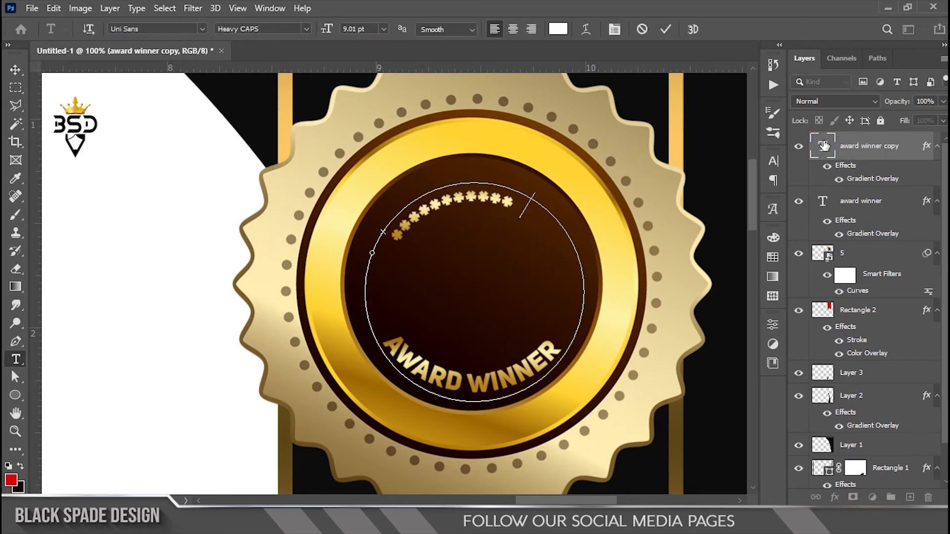
pyautogui.click(667, 30)
# Add centre-aligned BEST text in the middle of the badge.
pyautogui.scroll(-2, 523, 254)
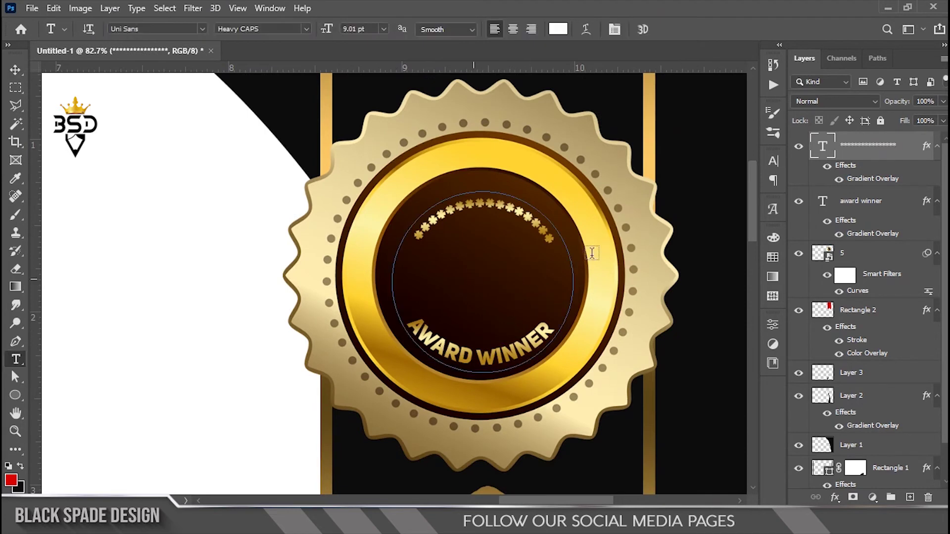
pyautogui.click(466, 277)
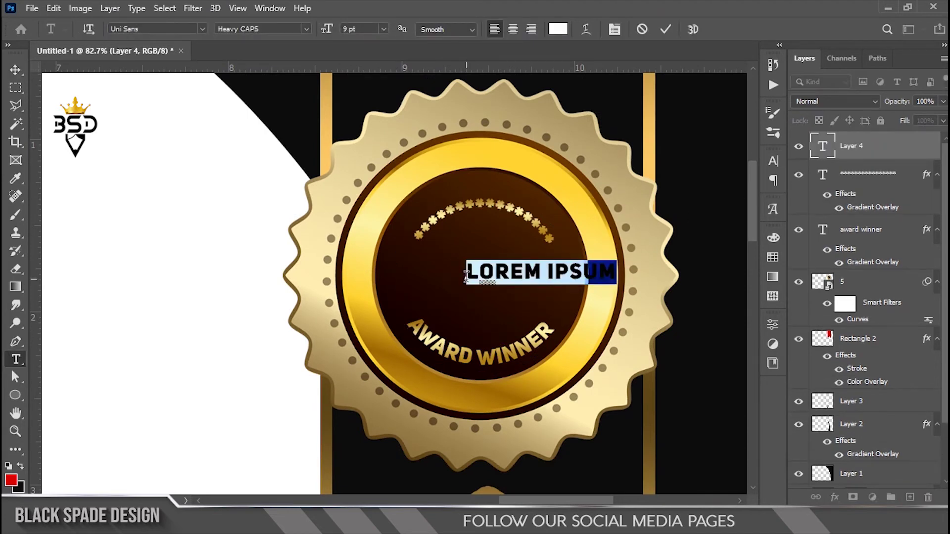
pyautogui.write('BEST')
pyautogui.hotkey('ctrl', 'a')
pyautogui.click(515, 31)
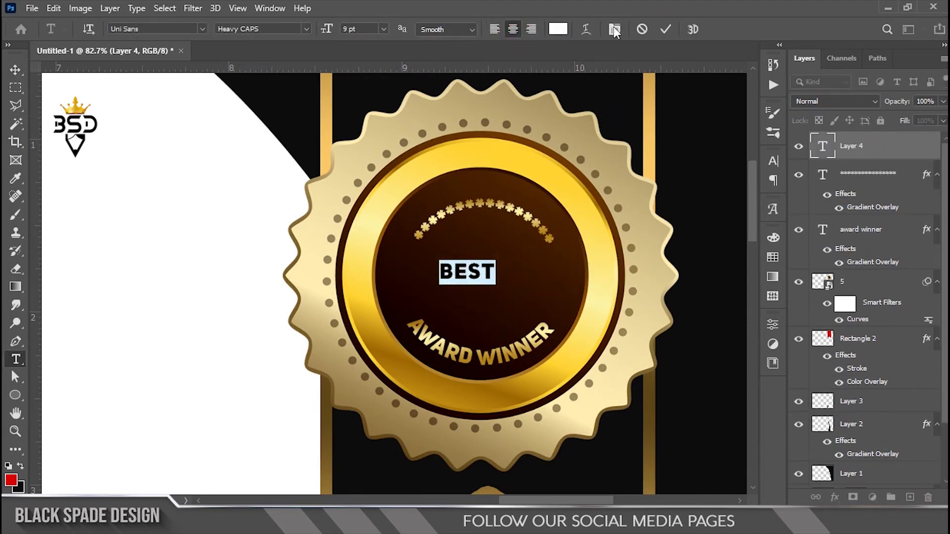
# Set BEST to 24 pt with letter spacing 0.
pyautogui.click(614, 30)
pyautogui.moveTo(620, 197); pyautogui.dragTo(624, 196)
pyautogui.click(749, 212)
pyautogui.click(728, 289)
pyautogui.moveTo(619, 199); pyautogui.dragTo(622, 199)
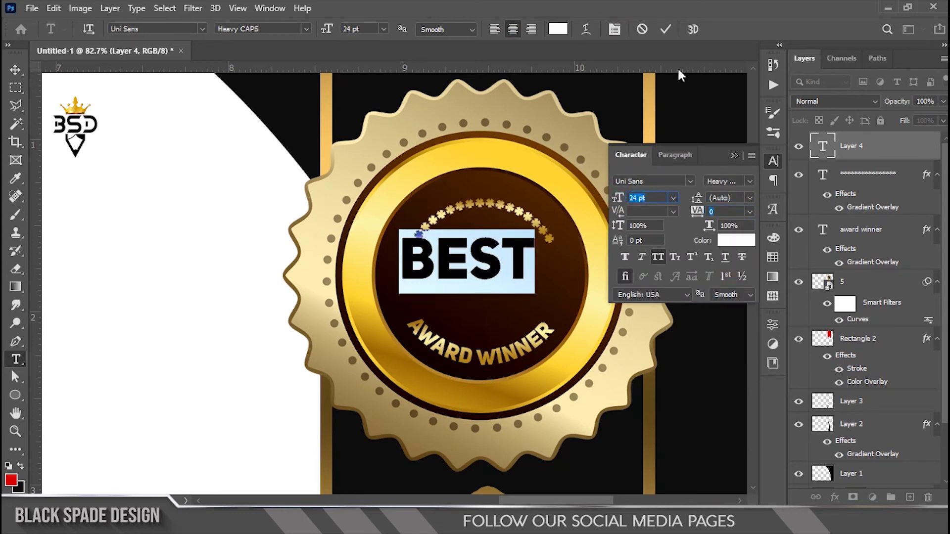
pyautogui.click(665, 29)
# Move BEST lower in the badge and scale it up slightly.
pyautogui.press('v')
pyautogui.hotkey('ctrl', '1')
pyautogui.moveTo(515, 247); pyautogui.dragTo(534, 282)
pyautogui.hotkey('ctrl', 't')
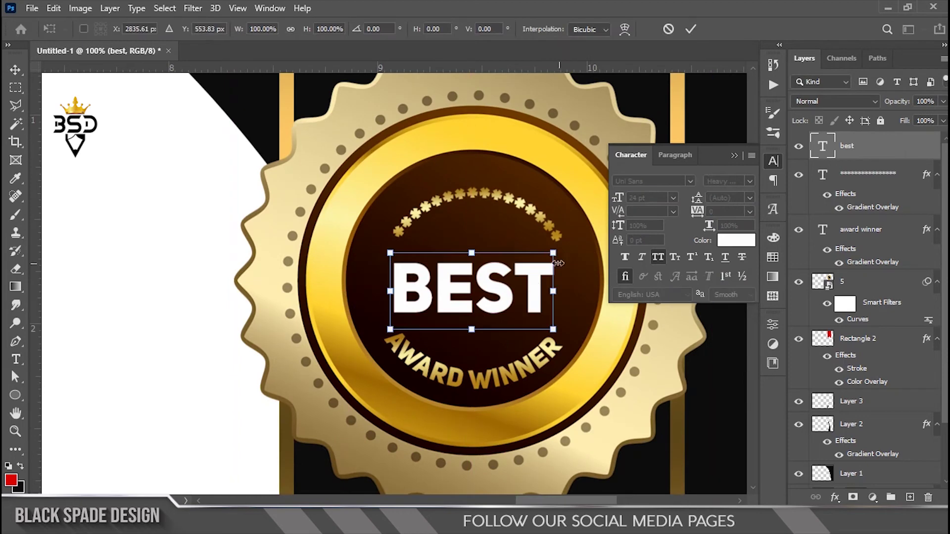
pyautogui.moveTo(557, 251); pyautogui.dragTo(569, 245)
pyautogui.press('Return')
# Give BEST a gold gradient overlay and a short-distance black drop shadow.
pyautogui.click(835, 499)
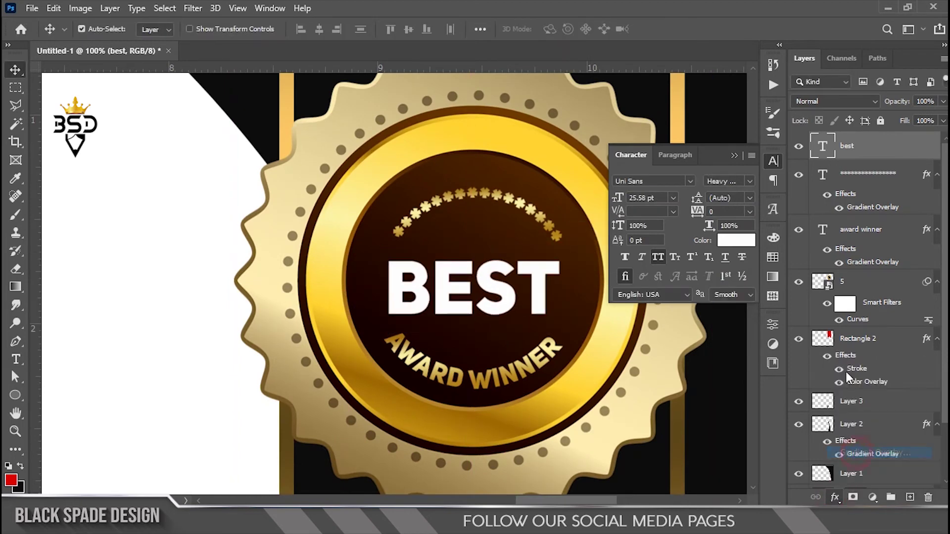
pyautogui.click(870, 453)
pyautogui.moveTo(435, 161); pyautogui.dragTo(674, 170)
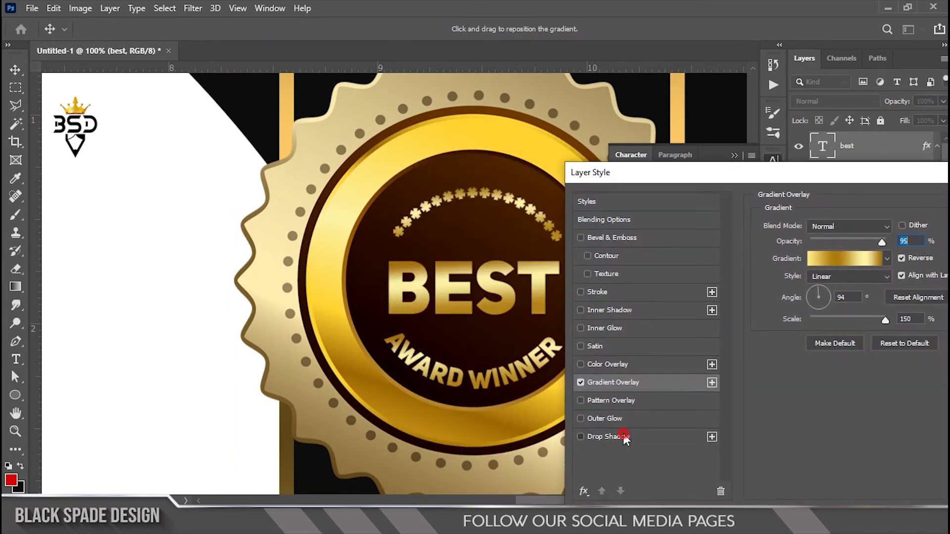
pyautogui.click(623, 433)
pyautogui.click(902, 227)
pyautogui.click(589, 381)
pyautogui.click(897, 191)
pyautogui.moveTo(817, 289); pyautogui.dragTo(813, 287)
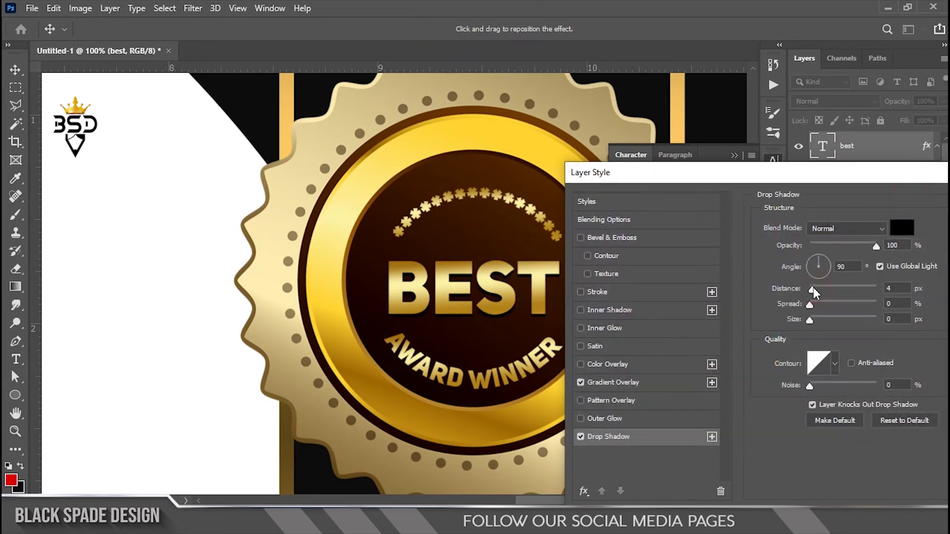
pyautogui.moveTo(859, 182); pyautogui.dragTo(549, 182)
pyautogui.click(809, 212)
pyautogui.scroll(-3, 327, 258)
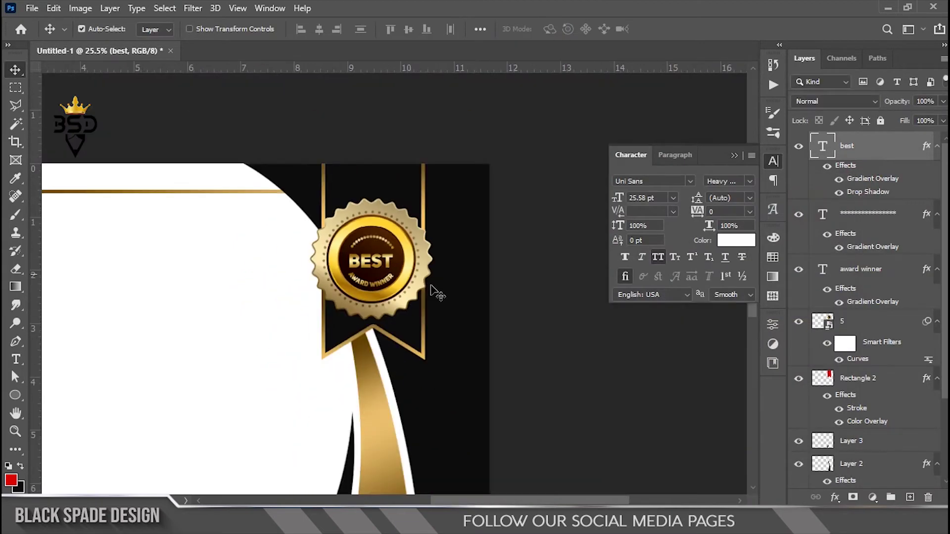
# Type CERTIFICATE in black on a new text layer in the white panel.
pyautogui.scroll(-2, 371, 269)
pyautogui.scroll(-2, 371, 270)
pyautogui.click(773, 162)
pyautogui.scroll(1, 393, 284)
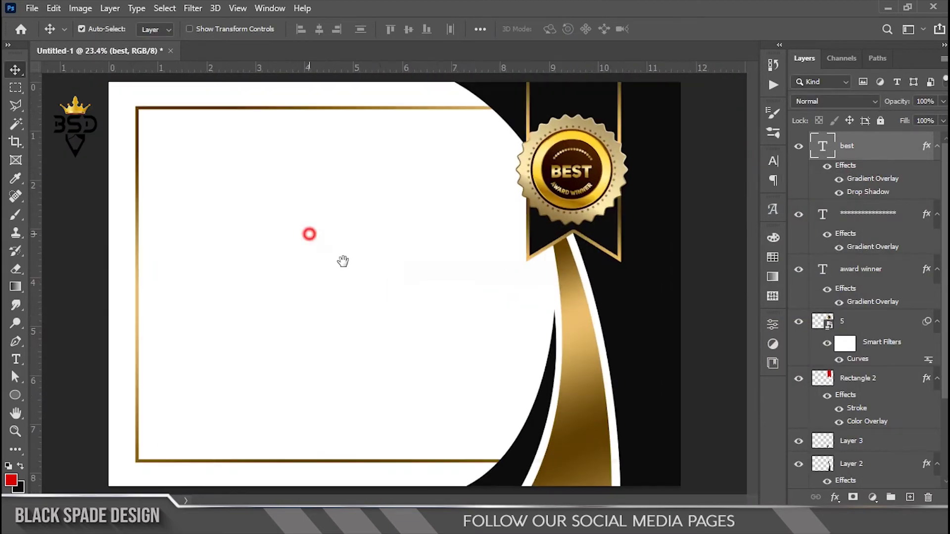
pyautogui.press('t')
pyautogui.click(313, 175)
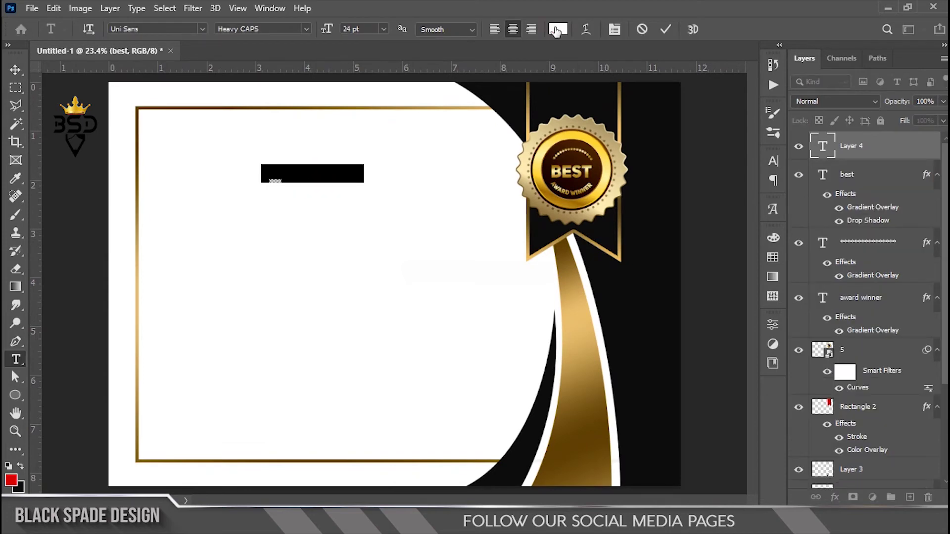
pyautogui.click(556, 29)
pyautogui.click(882, 193)
pyautogui.write('CERTIFICATE')
# Format CERTIFICATE as Arial Bold at 52 pt.
pyautogui.hotkey('ctrl', 'a')
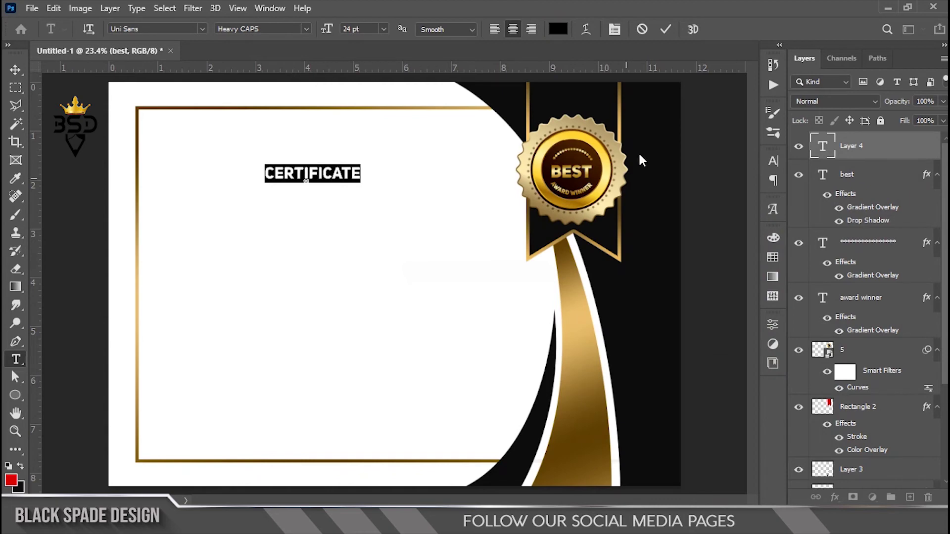
pyautogui.hotkey('ctrl', 't')
pyautogui.click(690, 181)
pyautogui.click(643, 238)
pyautogui.click(751, 182)
pyautogui.click(745, 206)
pyautogui.moveTo(618, 198); pyautogui.dragTo(638, 198)
pyautogui.click(732, 240)
pyautogui.click(899, 194)
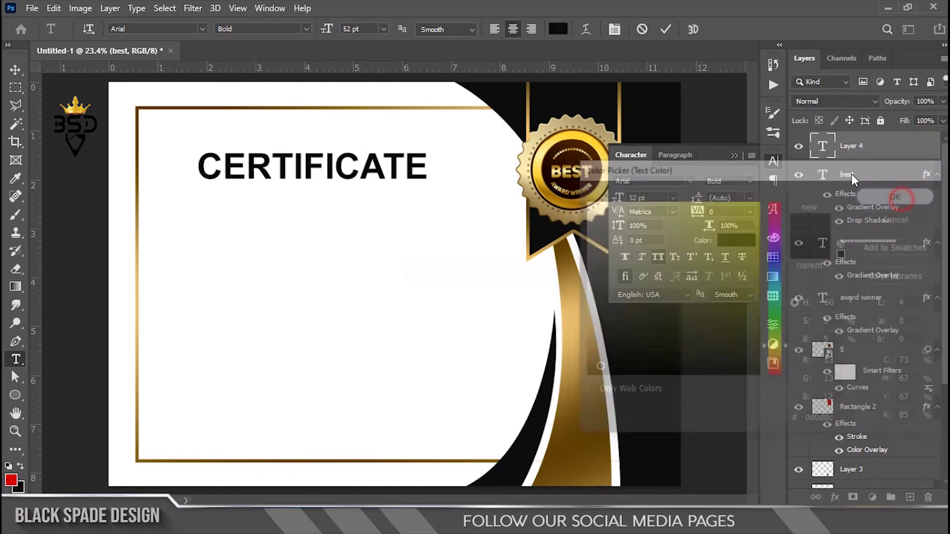
pyautogui.hotkey('ctrl', 'Return')
# Move CERTIFICATE right to centre it in the panel.
pyautogui.press('v')
pyautogui.moveTo(335, 173); pyautogui.dragTo(352, 168)
pyautogui.scroll(1, 352, 168)
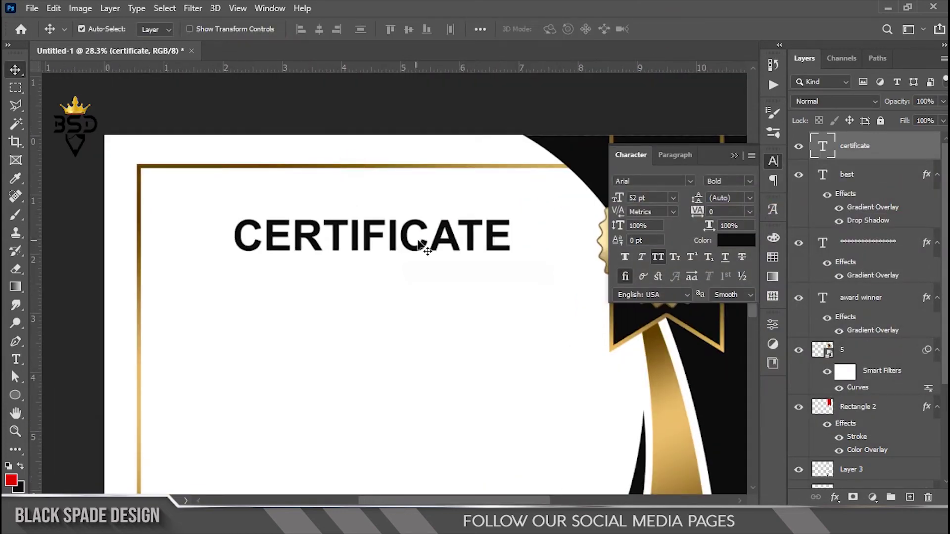
# Duplicate CERTIFICATE below itself and retype it as OF APPRECIATION in ribbon gold.
pyautogui.moveTo(418, 237); pyautogui.dragTo(417, 279)
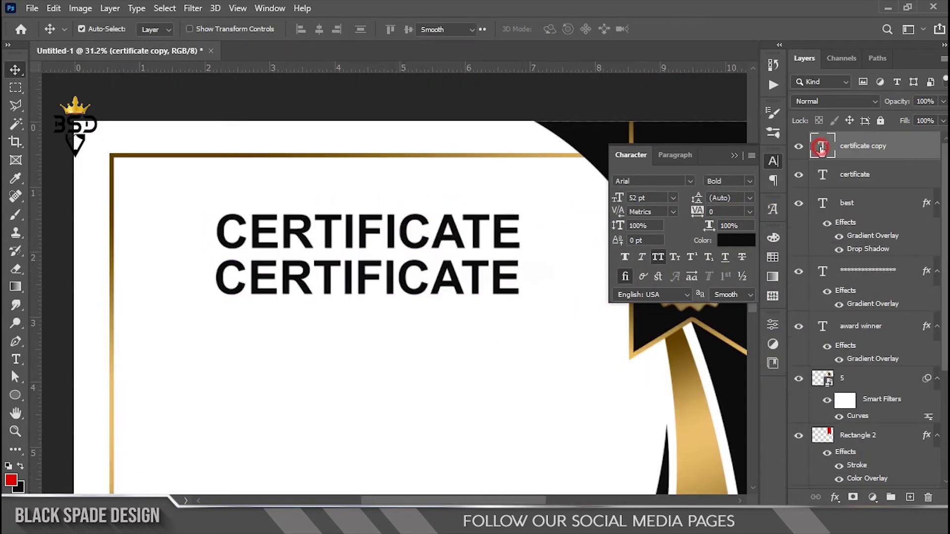
pyautogui.doubleClick(823, 146)
pyautogui.click(736, 241)
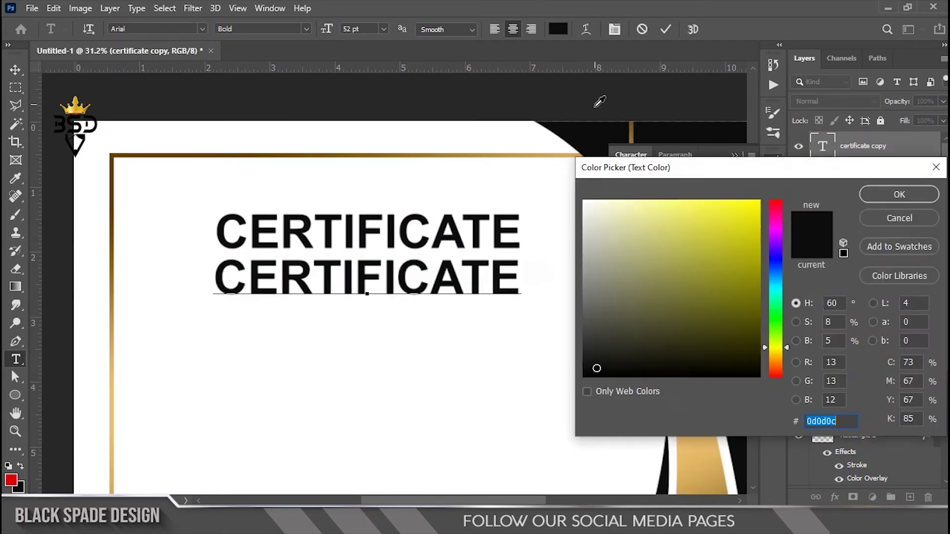
pyautogui.click(722, 489)
pyautogui.click(899, 194)
pyautogui.write('OF A')
pyautogui.write('ECIATION')
# Make OF APPRECIATION regular weight, 29 pt, with wider letter spacing.
pyautogui.hotkey('ctrl', 'a')
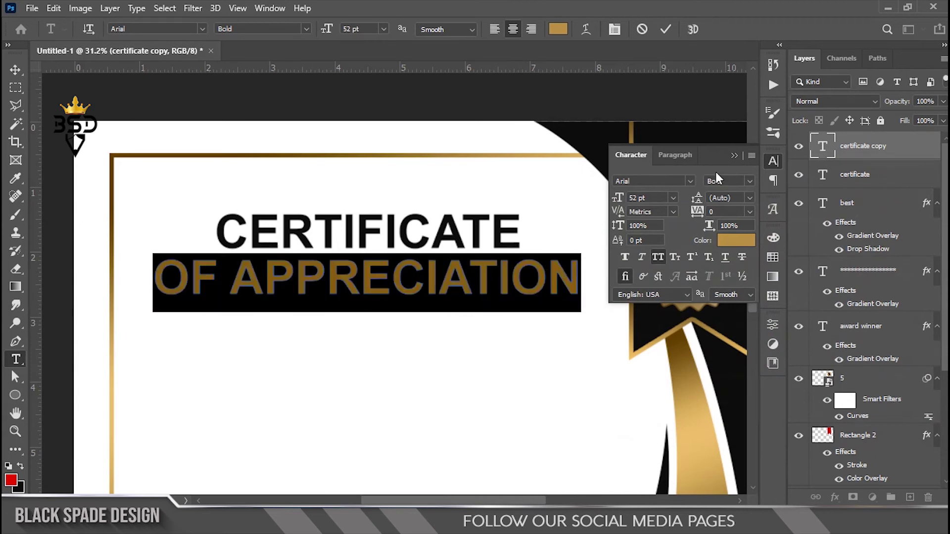
pyautogui.click(749, 182)
pyautogui.click(742, 190)
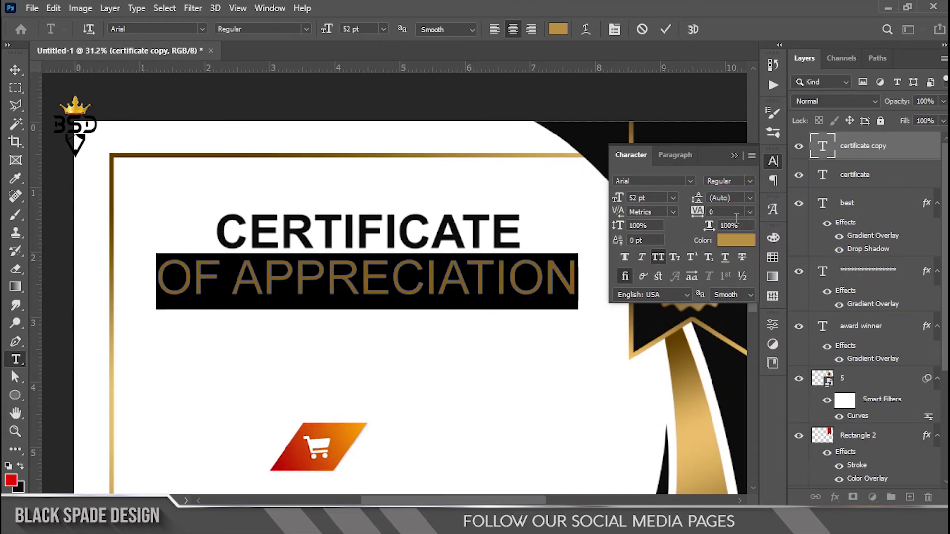
pyautogui.moveTo(621, 203); pyautogui.dragTo(605, 198)
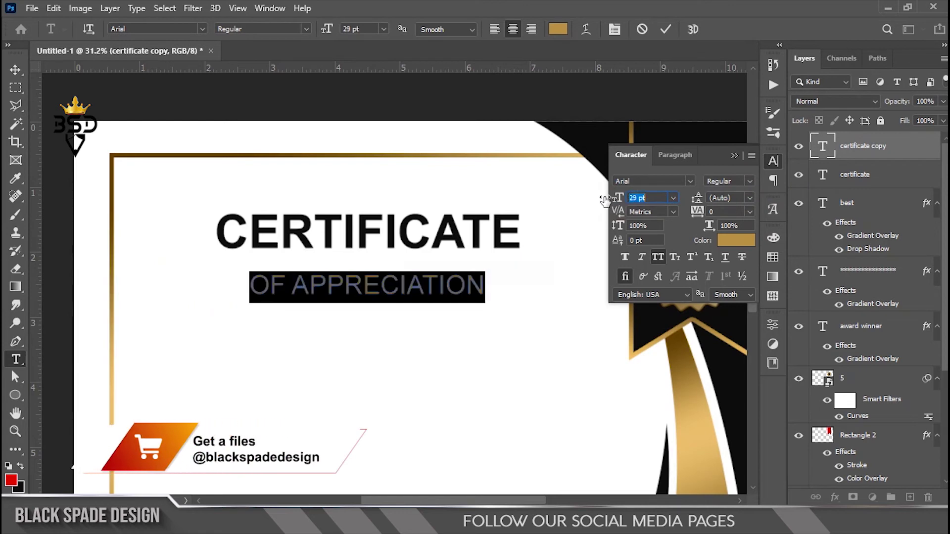
pyautogui.moveTo(693, 213); pyautogui.dragTo(696, 211)
pyautogui.click(660, 25)
pyautogui.press('v')
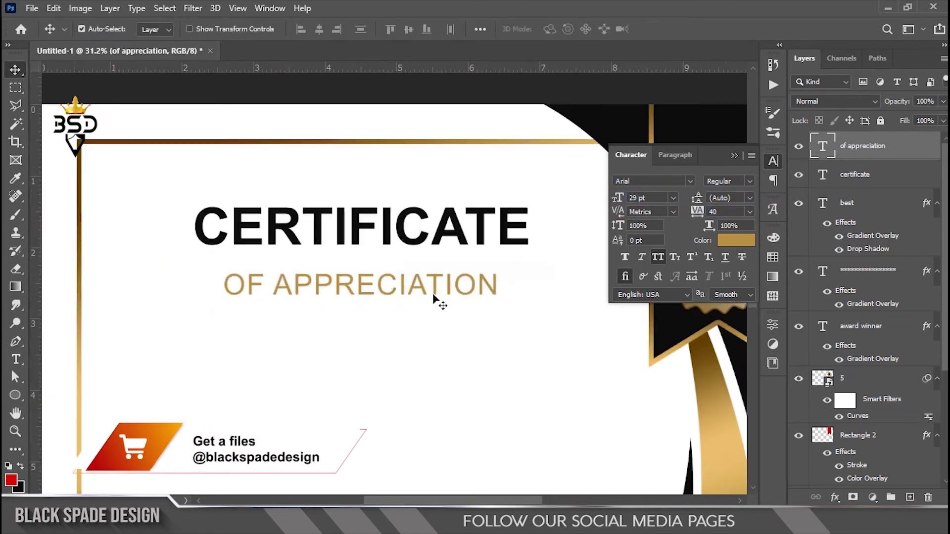
pyautogui.moveTo(360, 296); pyautogui.dragTo(363, 318)
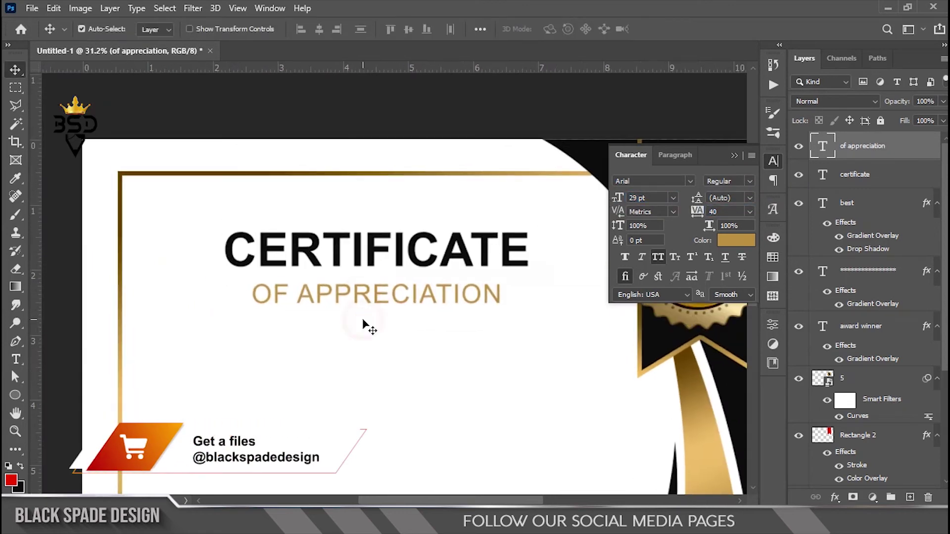
# Change OF APPRECIATION to Uni Sans Thin Italic in a deeper gold.
pyautogui.doubleClick(822, 146)
pyautogui.click(690, 181)
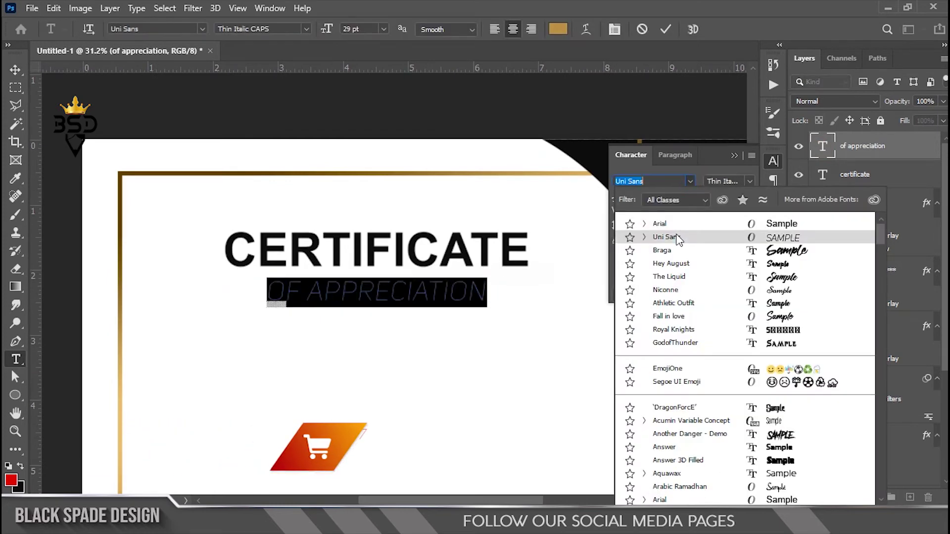
pyautogui.click(665, 237)
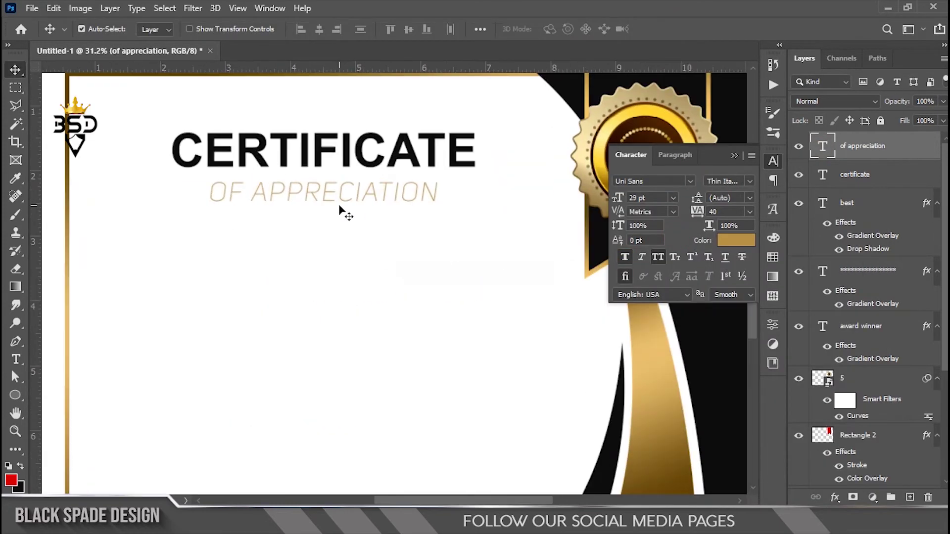
pyautogui.scroll(2, 342, 210)
pyautogui.click(740, 244)
pyautogui.moveTo(713, 278); pyautogui.dragTo(738, 257)
pyautogui.click(934, 202)
pyautogui.click(666, 30)
pyautogui.press('v')
# Start a new text line below the OF APPRECIATION subtitle.
pyautogui.scroll(-3, 324, 258)
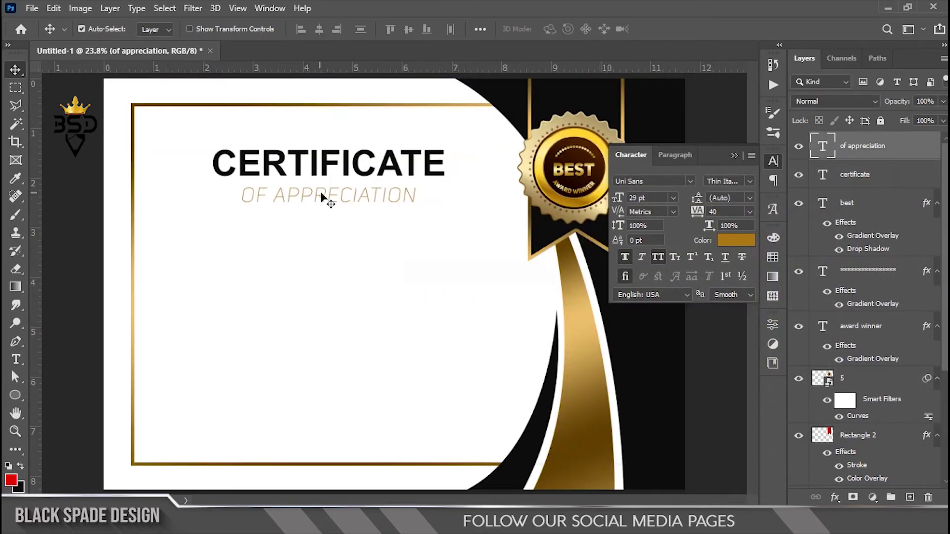
pyautogui.scroll(1, 345, 225)
pyautogui.press('t')
pyautogui.click(324, 261)
# Finish the PROUDLY PRESENTED TO heading and set it in Arial Bold.
pyautogui.write('PRESE')
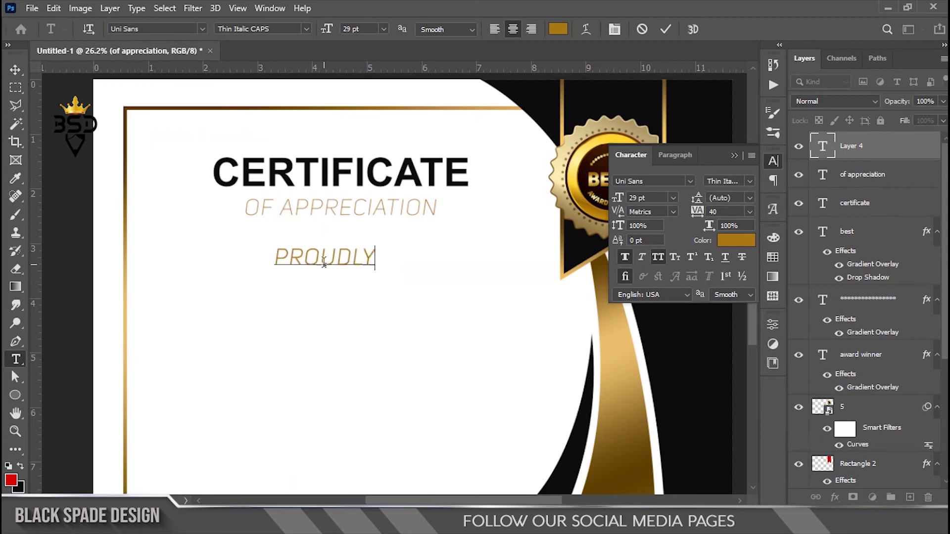
pyautogui.write('NTED ')
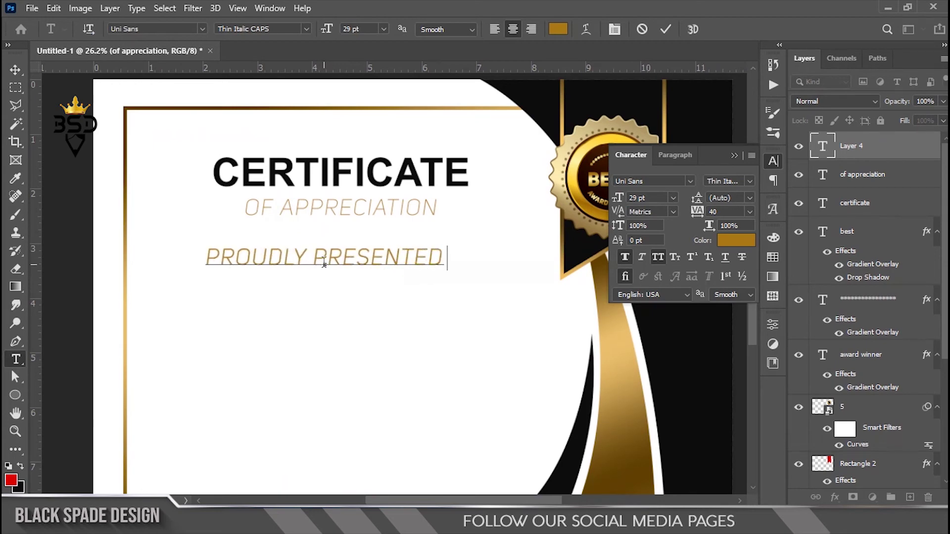
pyautogui.write('TO')
pyautogui.hotkey('ctrl', 'a')
pyautogui.click(686, 183)
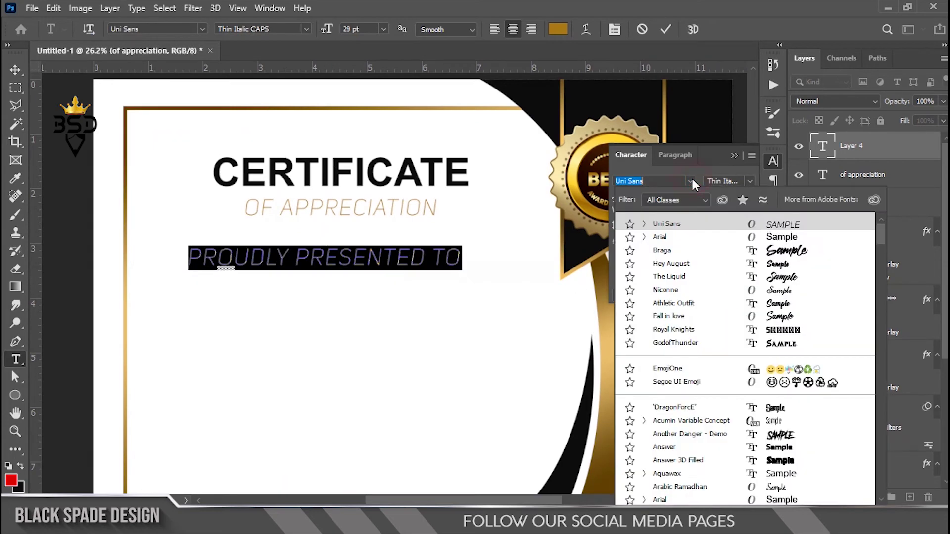
pyautogui.click(662, 195)
pyautogui.click(729, 181)
pyautogui.click(732, 214)
# Make PROUDLY PRESENTED TO black at 17 pt and centre it under the subtitle.
pyautogui.click(736, 240)
pyautogui.click(592, 96)
pyautogui.click(899, 194)
pyautogui.moveTo(621, 201); pyautogui.dragTo(612, 200)
pyautogui.click(665, 30)
pyautogui.keyDown('alt'); pyautogui.scroll(1, 327, 250); pyautogui.keyUp('alt')
pyautogui.press('v')
pyautogui.moveTo(346, 261)
pyautogui.mouseDown()
pyautogui.moveTo(366, 267)
pyautogui.moveTo(359, 282)
pyautogui.mouseUp()
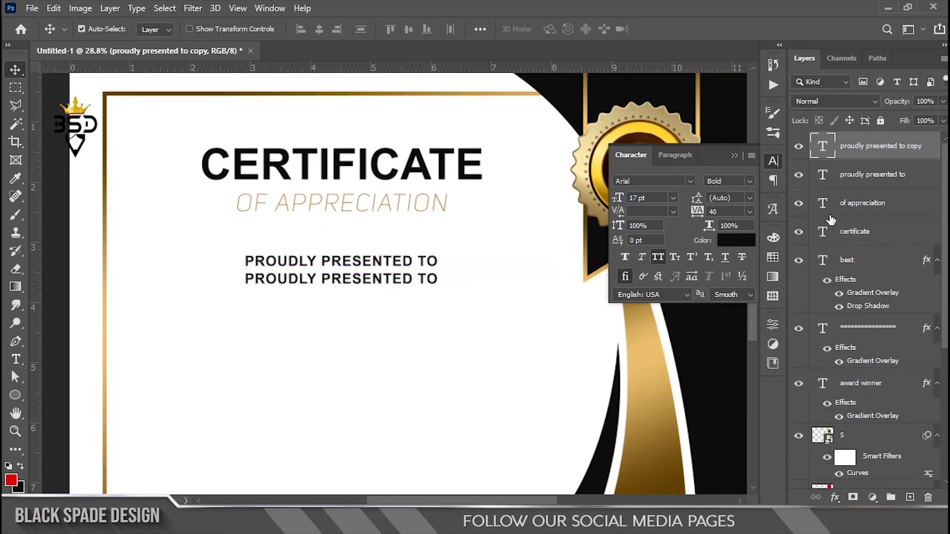
# Turn the copied line into Candidates Name in Fall in love script at 55 pt, placed below the heading.
pyautogui.doubleClick(823, 145)
pyautogui.click(690, 181)
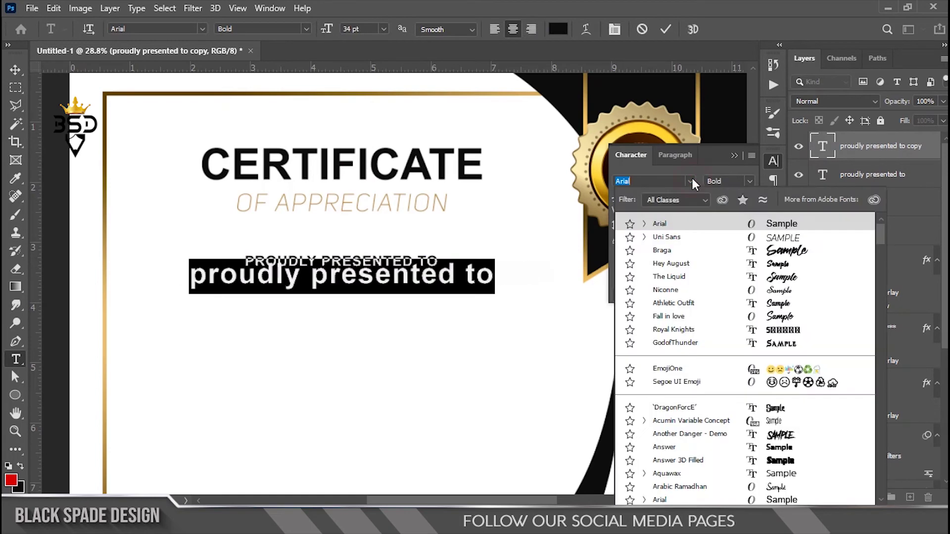
pyautogui.click(780, 317)
pyautogui.write('Candidate')
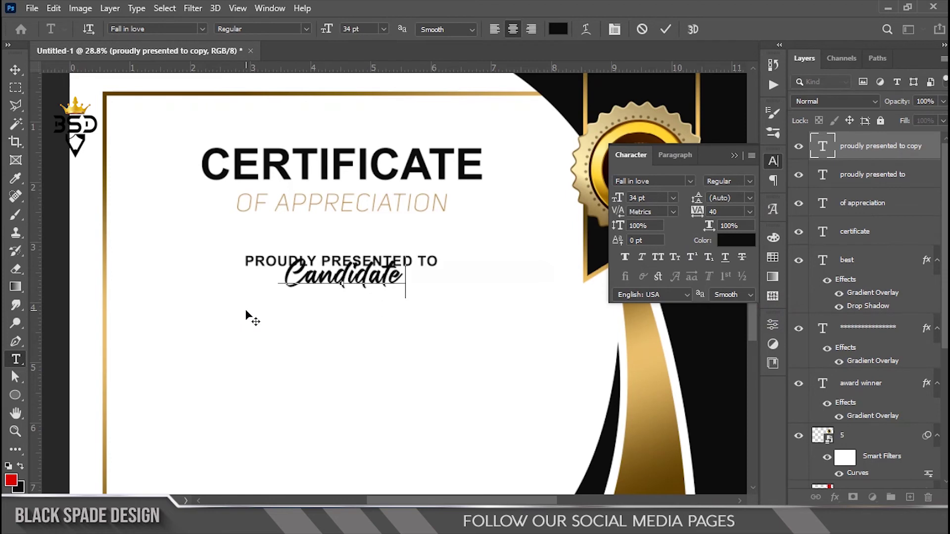
pyautogui.write('s Name')
pyautogui.hotkey('ctrl', 'a')
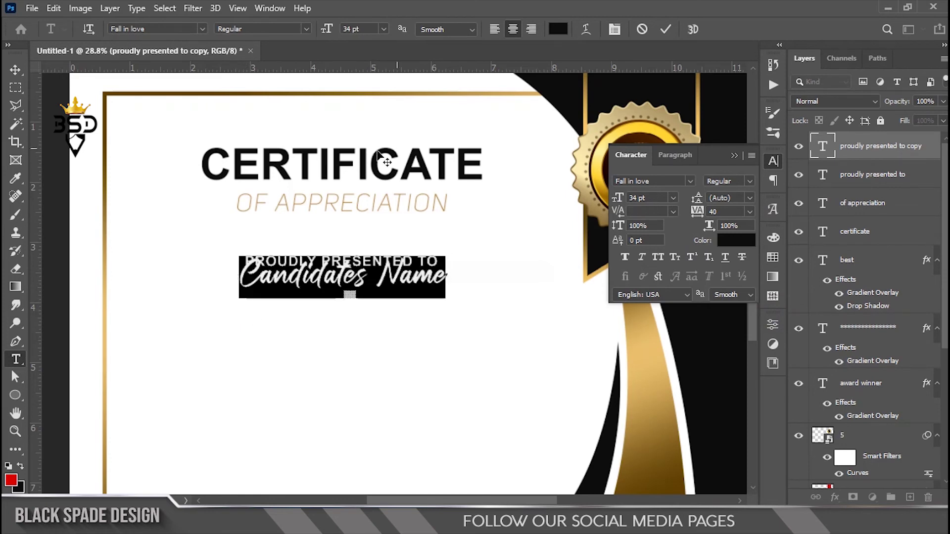
pyautogui.moveTo(611, 199); pyautogui.dragTo(628, 200)
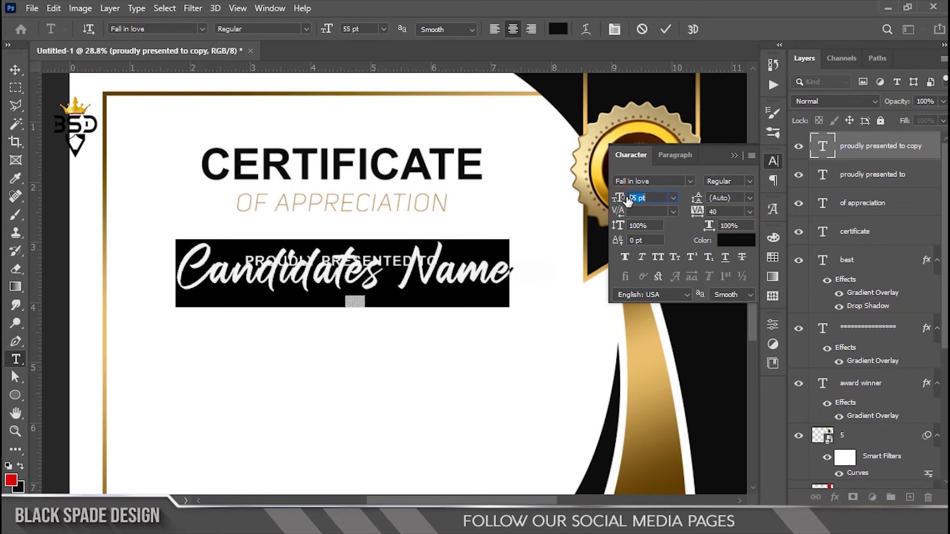
pyautogui.click(666, 29)
pyautogui.press('v')
pyautogui.moveTo(361, 265)
pyautogui.mouseDown()
pyautogui.moveTo(349, 289)
pyautogui.moveTo(355, 278)
pyautogui.mouseUp()
# Duplicate the heading below the name, empty it, and add a placeholder text layer there.
pyautogui.scroll(1, 375, 278)
pyautogui.rightClick(374, 227)
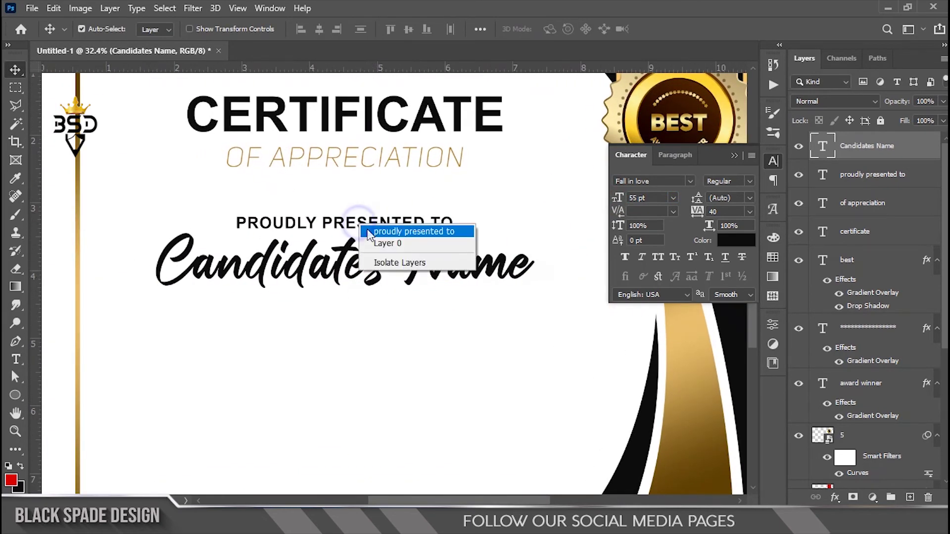
pyautogui.click(378, 229)
pyautogui.moveTo(376, 226); pyautogui.dragTo(378, 311)
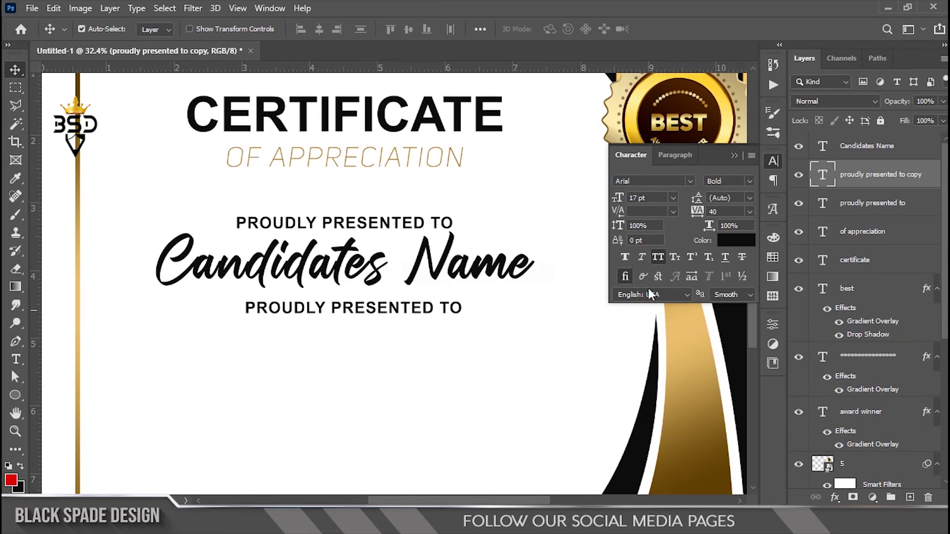
pyautogui.doubleClick(823, 176)
pyautogui.press('BackSpace')
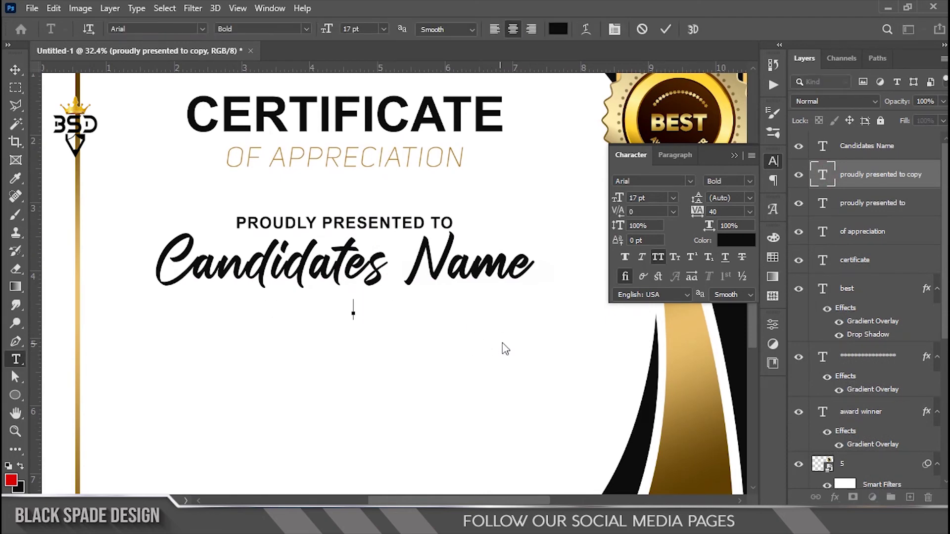
pyautogui.click(666, 29)
pyautogui.press('v')
pyautogui.scroll(-1, 357, 283)
pyautogui.press('t')
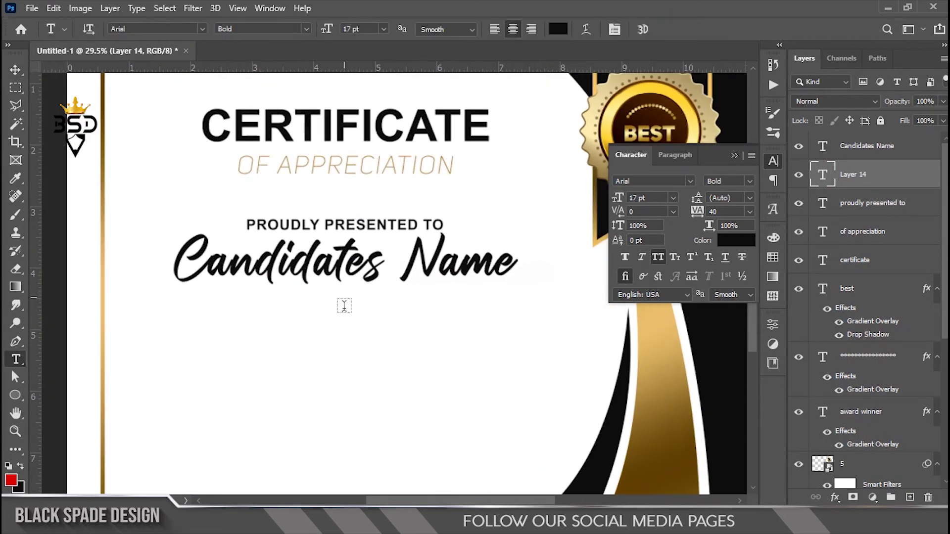
pyautogui.click(344, 307)
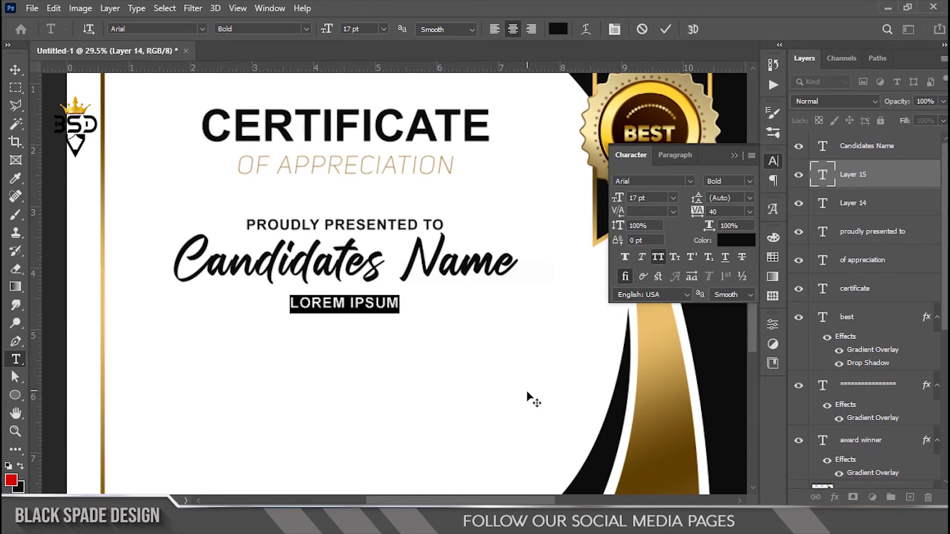
pyautogui.hotkey('ctrl', 'Return')
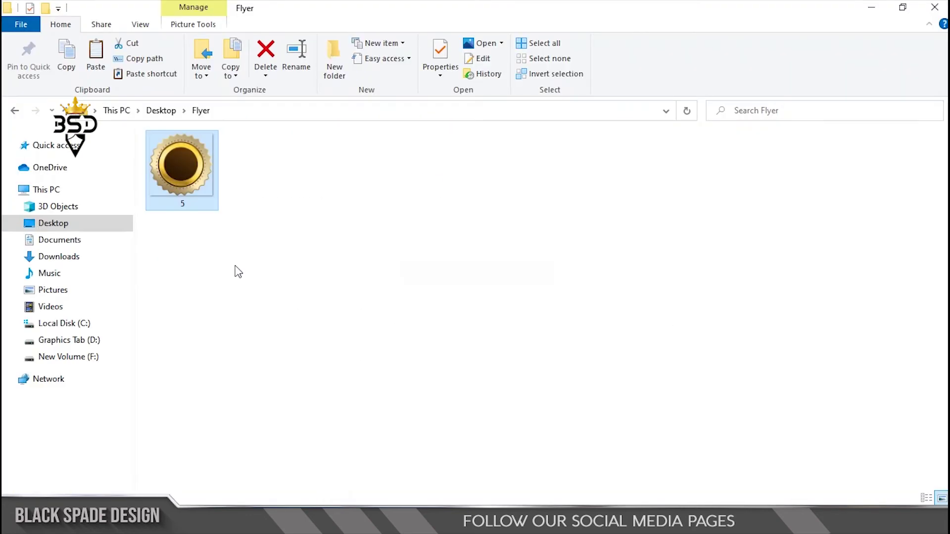
# Copy the first lorem ipsum sentence from the Desktop notes file into the placeholder.
pyautogui.click(76, 224)
pyautogui.doubleClick(808, 187)
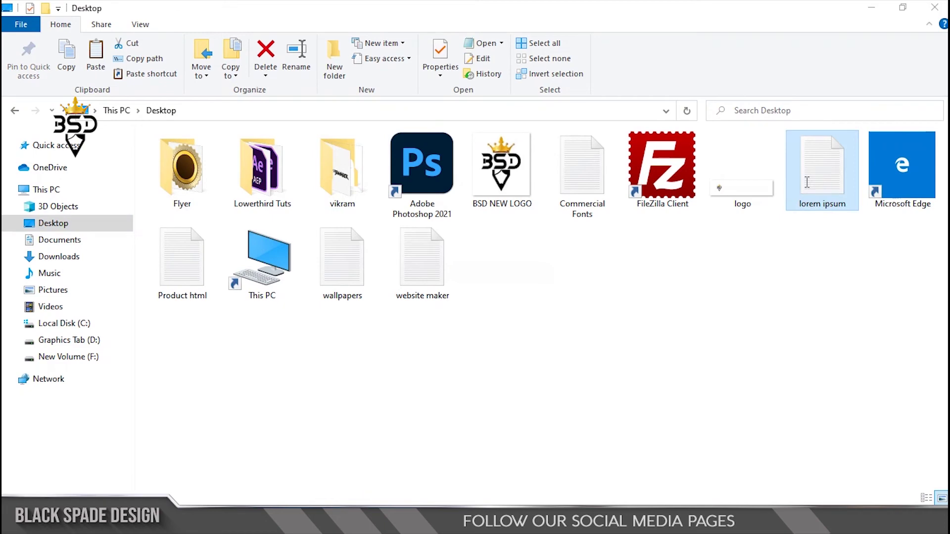
pyautogui.moveTo(527, 127); pyautogui.dragTo(157, 127)
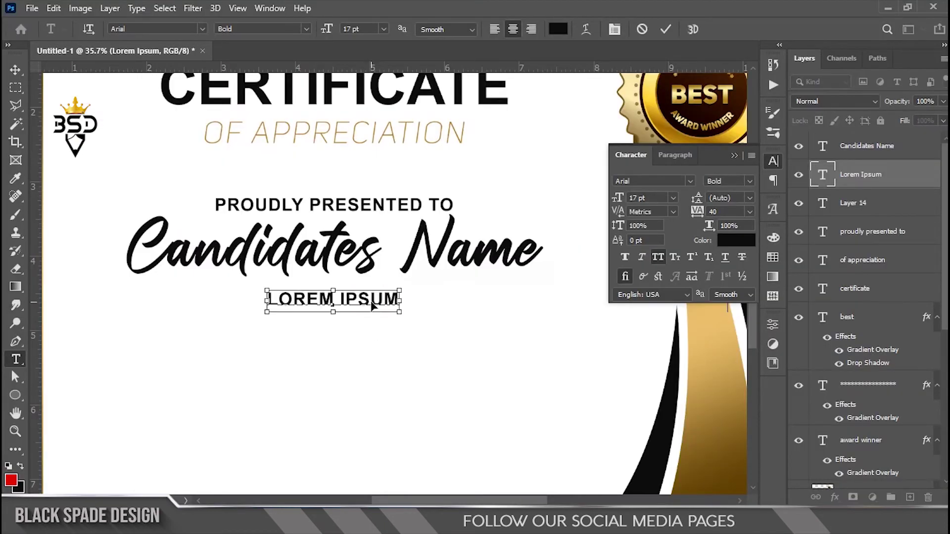
pyautogui.hotkey('ctrl', 'v')
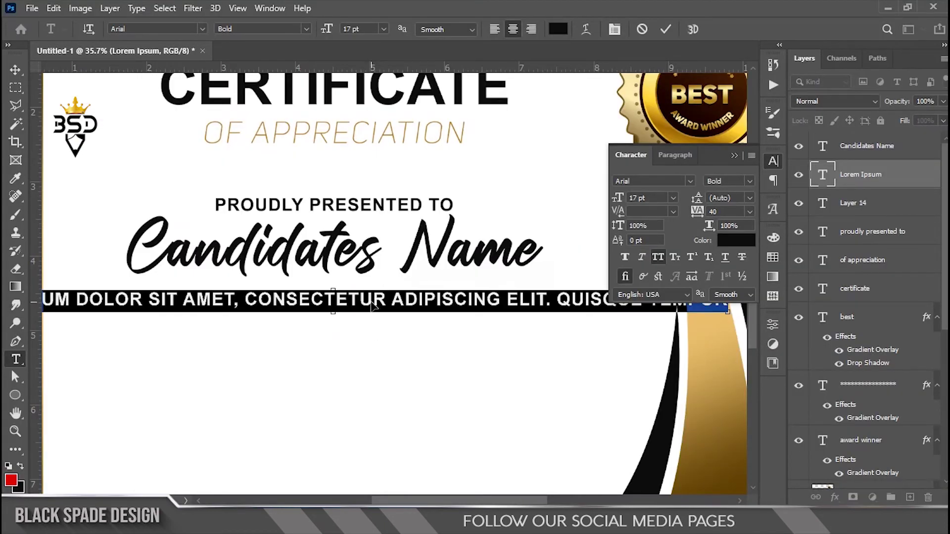
# Trim the tagline to end at ADIPISCING ELIT, colour it gold, and size it to 14 pt.
pyautogui.scroll(-2, 372, 306)
pyautogui.moveTo(519, 300); pyautogui.dragTo(640, 298)
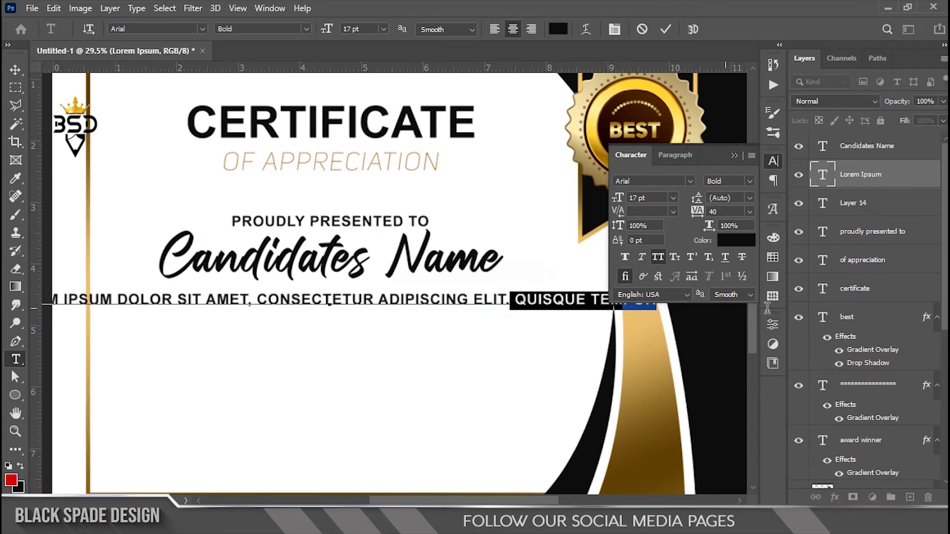
pyautogui.press('Delete')
pyautogui.press('BackSpace')
pyautogui.click(736, 240)
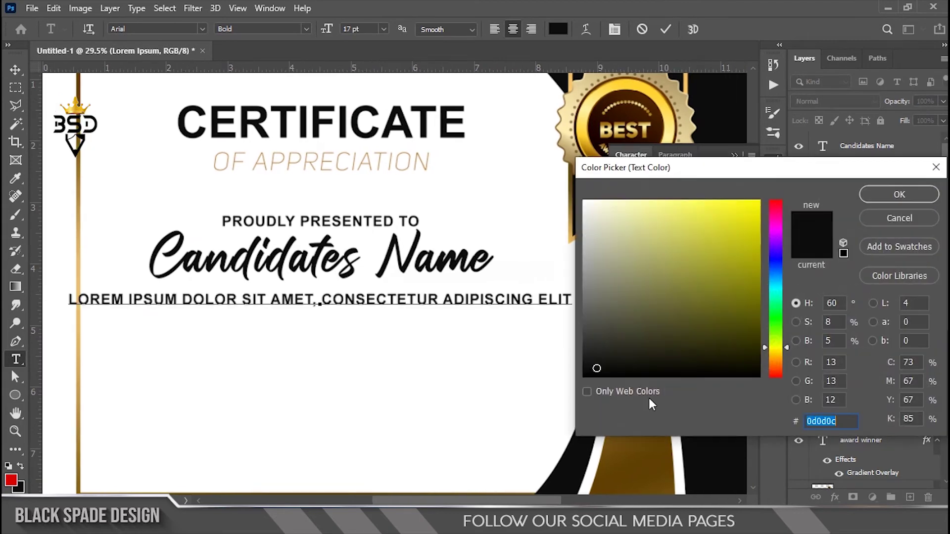
pyautogui.write('6e4d0e')
pyautogui.click(735, 256)
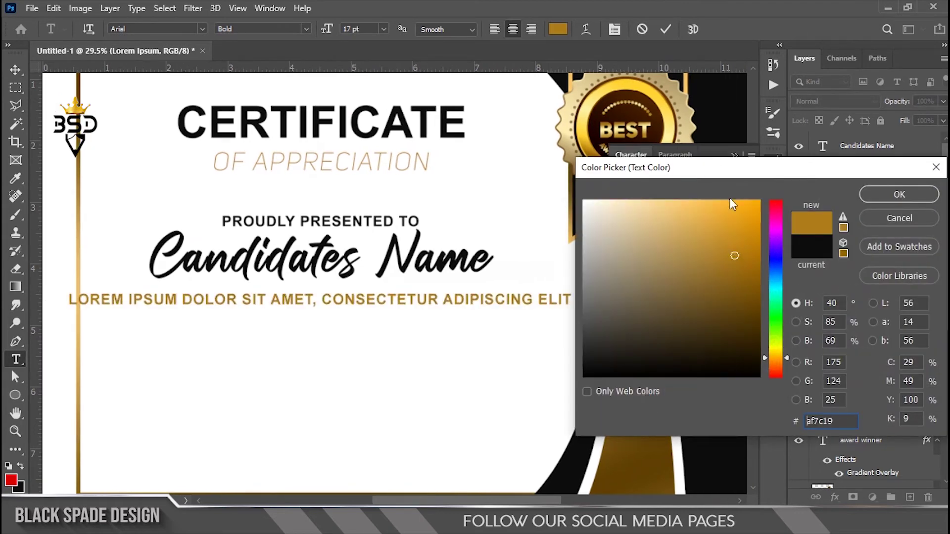
pyautogui.click(883, 193)
pyautogui.moveTo(622, 200); pyautogui.dragTo(618, 202)
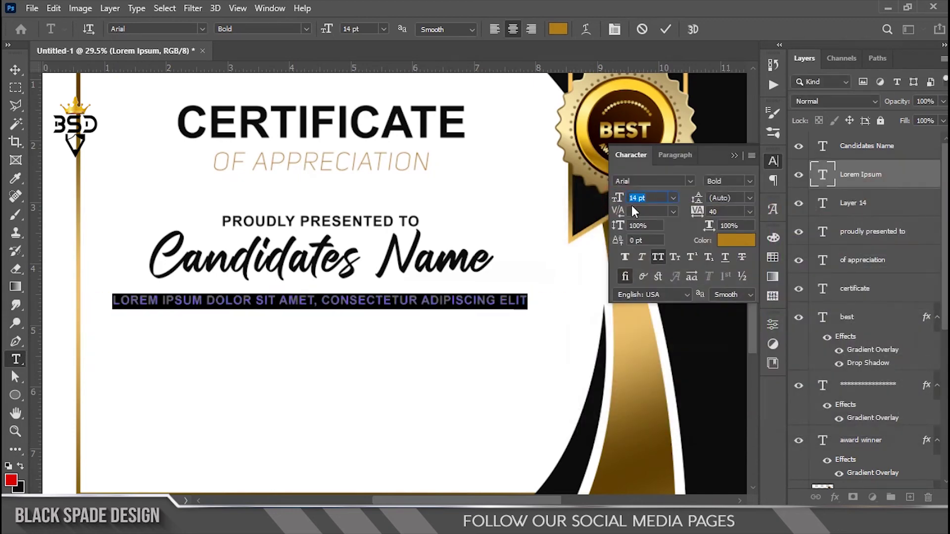
pyautogui.click(664, 30)
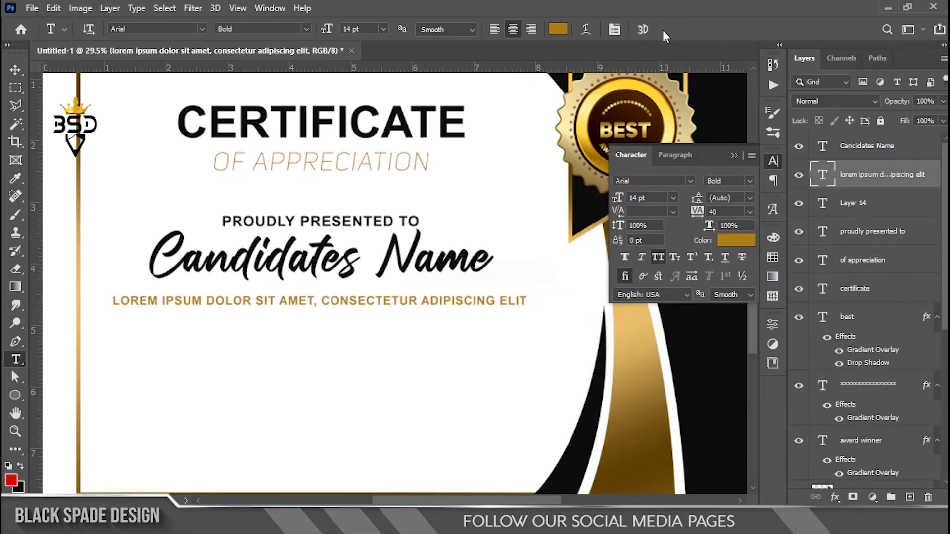
# Centre the gold tagline beneath Candidates Name.
pyautogui.press('v')
pyautogui.moveTo(398, 308); pyautogui.dragTo(435, 311)
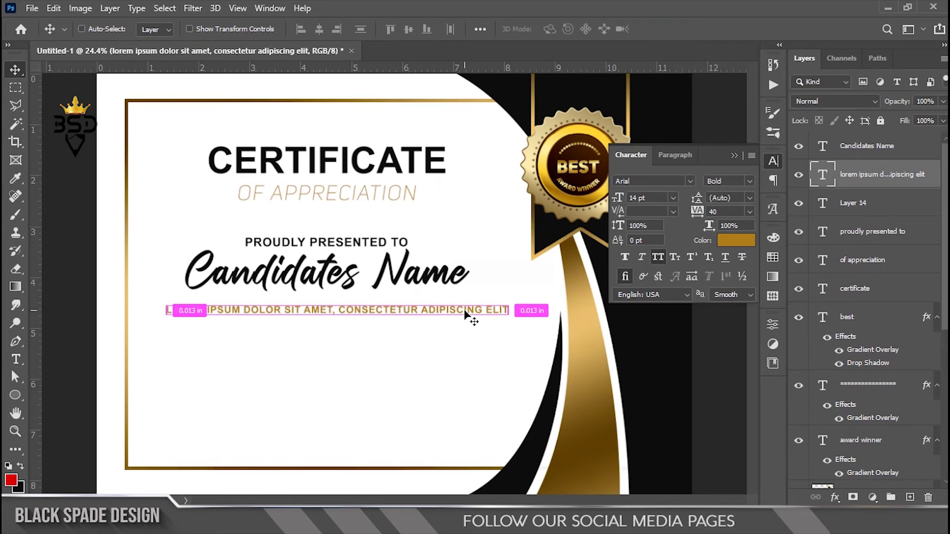
pyautogui.hotkey('ctrl', 't')
pyautogui.press('Return')
pyautogui.scroll(1, 377, 331)
pyautogui.scroll(-2, 463, 254)
pyautogui.hotkey('alt', 'Tab')
# Paste a lorem ipsum paragraph from Notepad as a new text layer on the certificate.
pyautogui.moveTo(170, 252); pyautogui.dragTo(403, 290)
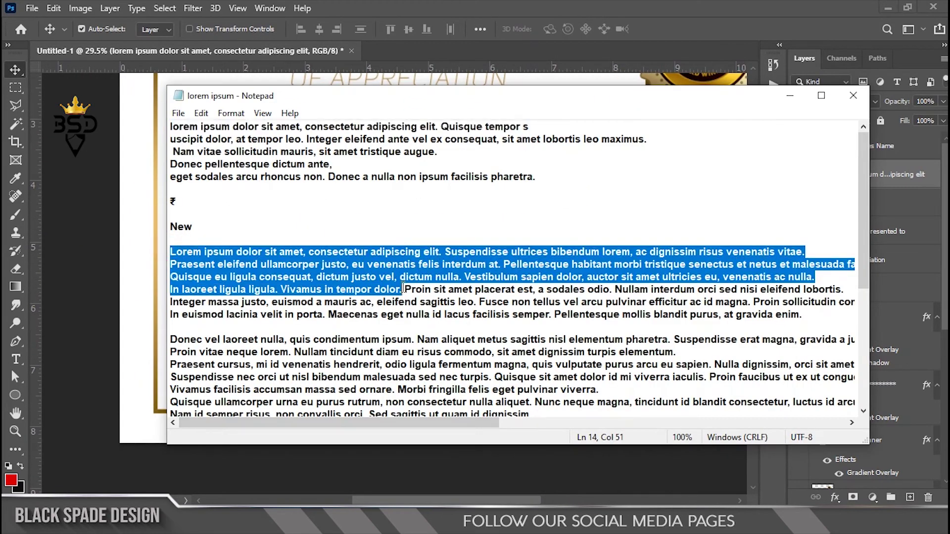
pyautogui.hotkey('alt', 'Tab')
pyautogui.press('t')
pyautogui.click(416, 270)
pyautogui.hotkey('ctrl', 'v')
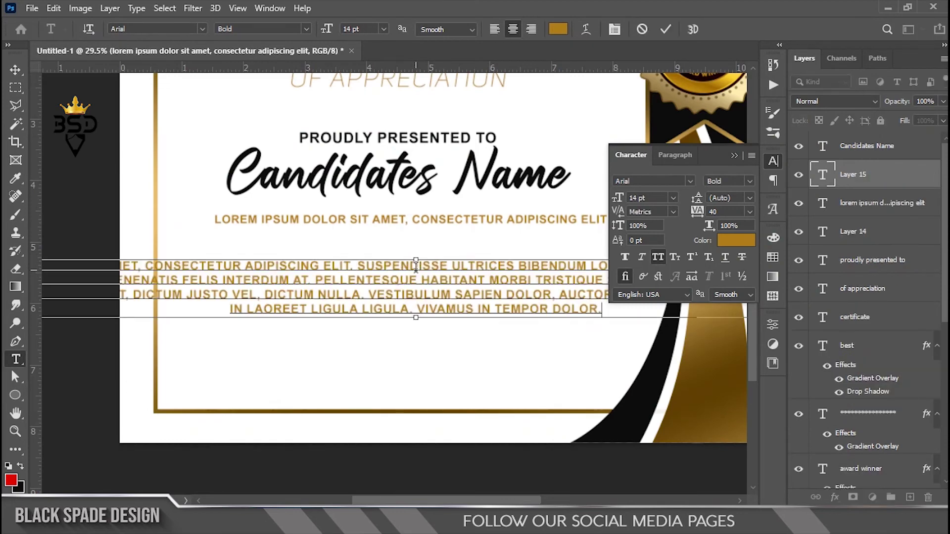
pyautogui.hotkey('ctrl', 'a')
# Give the paragraph adjusted letter spacing, dark colour, Regular weight and a smaller size.
pyautogui.click(750, 212)
pyautogui.click(750, 231)
pyautogui.click(712, 241)
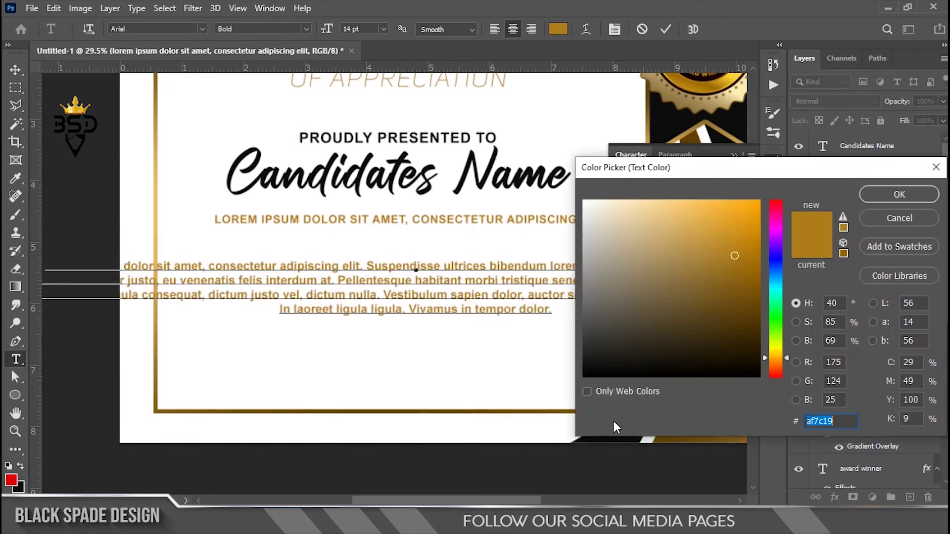
pyautogui.click(899, 194)
pyautogui.click(749, 182)
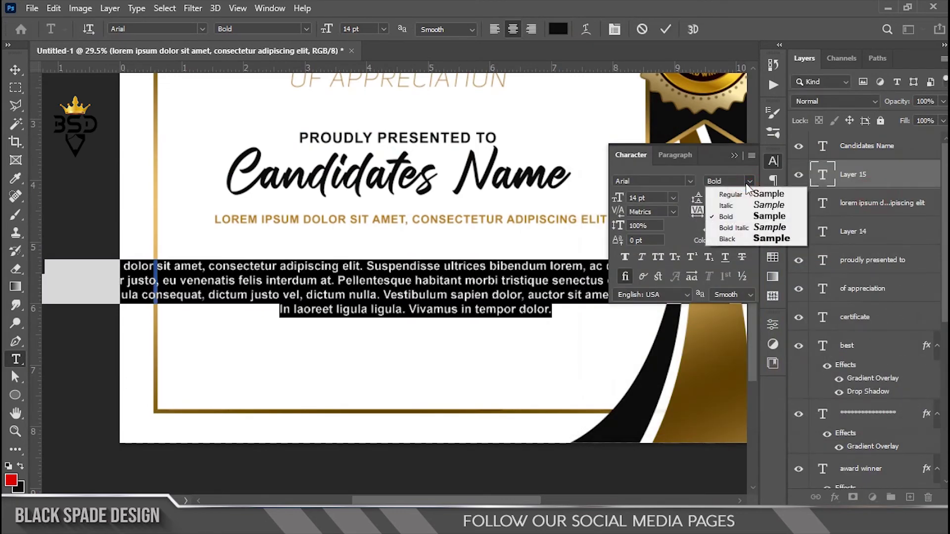
pyautogui.click(744, 196)
pyautogui.moveTo(620, 203); pyautogui.dragTo(616, 206)
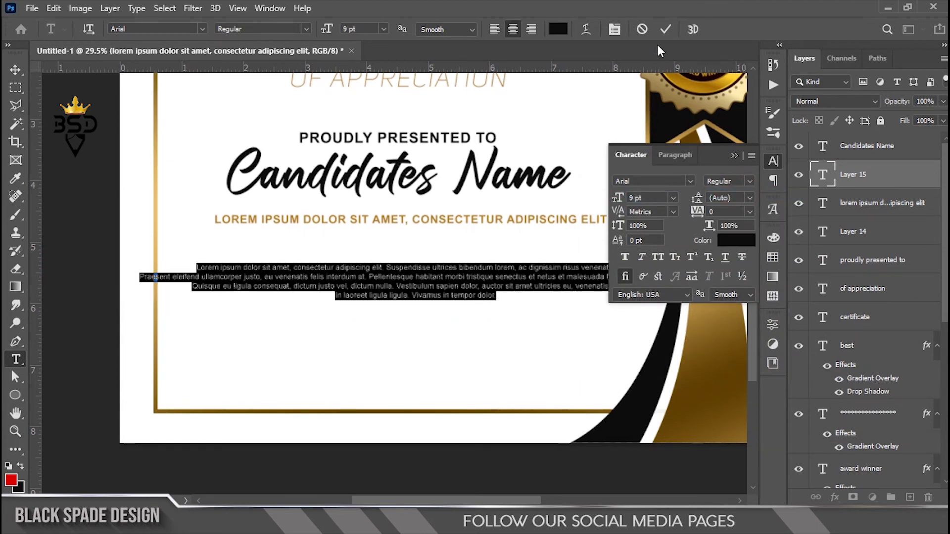
pyautogui.click(665, 29)
# Move the paragraph under the tagline and break line two after 'dictum just'.
pyautogui.scroll(2, 432, 278)
pyautogui.press('v')
pyautogui.moveTo(495, 283); pyautogui.dragTo(494, 246)
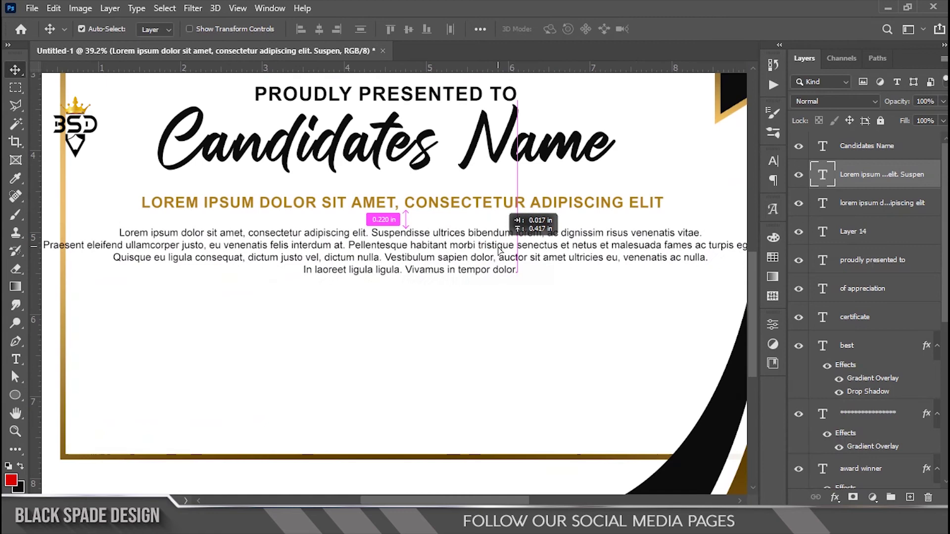
pyautogui.scroll(-3, 475, 297)
pyautogui.doubleClick(822, 174)
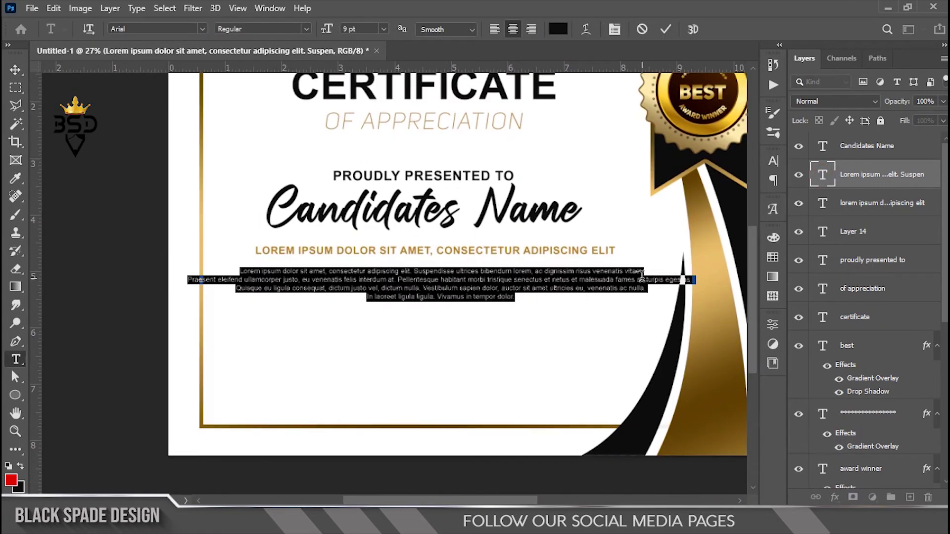
pyautogui.moveTo(690, 279); pyautogui.dragTo(311, 280)
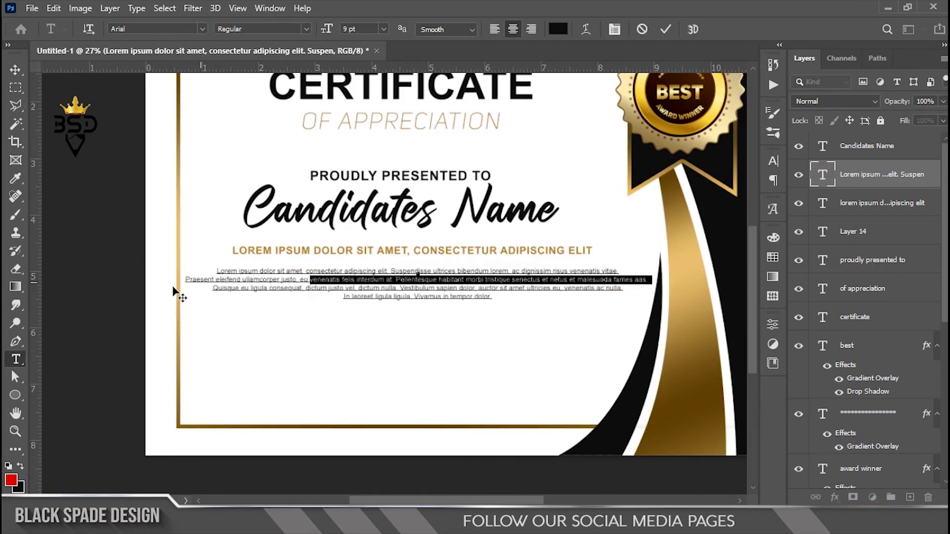
pyautogui.press('BackSpace')
pyautogui.press('Return')
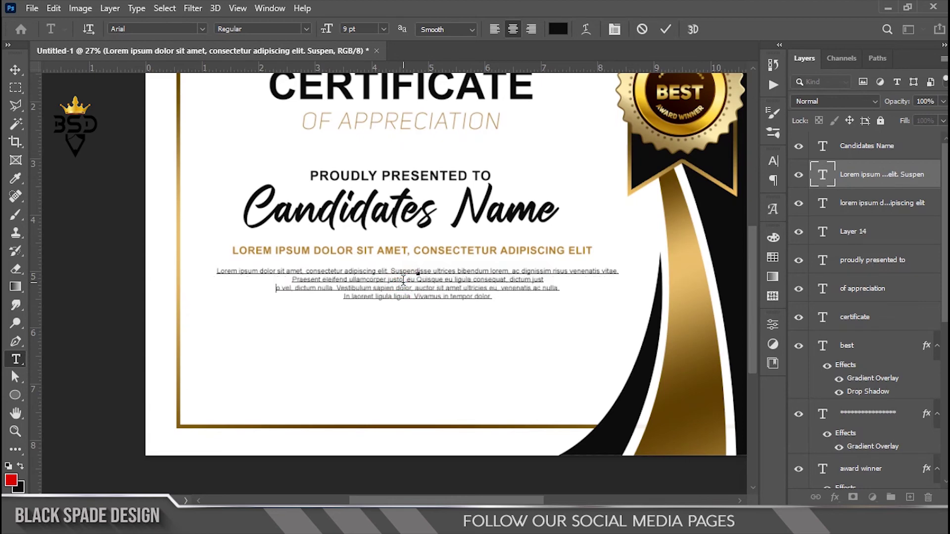
pyautogui.click(666, 29)
# Increase the paragraph's line spacing and scale it slightly larger.
pyautogui.scroll(2, 462, 268)
pyautogui.doubleClick(822, 174)
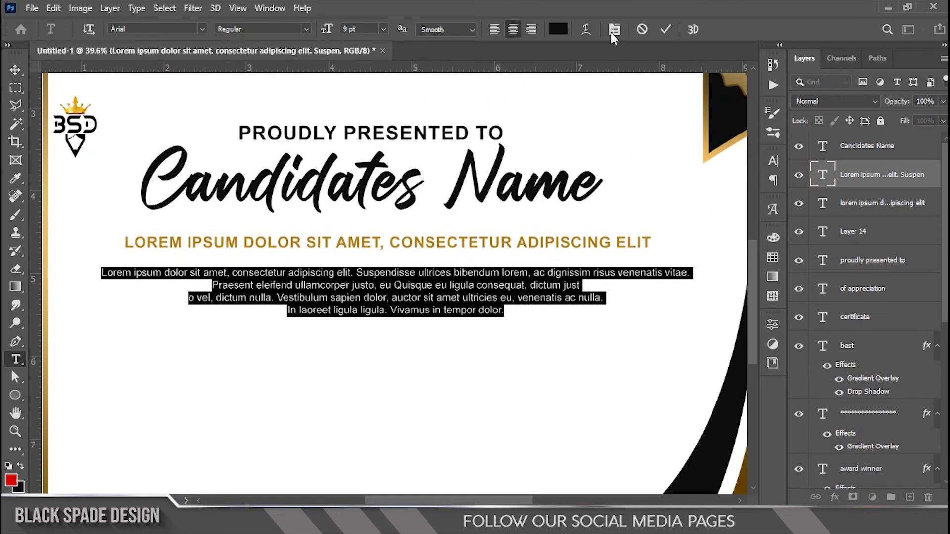
pyautogui.click(773, 161)
pyautogui.moveTo(698, 199); pyautogui.dragTo(717, 199)
pyautogui.hotkey('ctrl', 'Return')
pyautogui.scroll(-2, 536, 127)
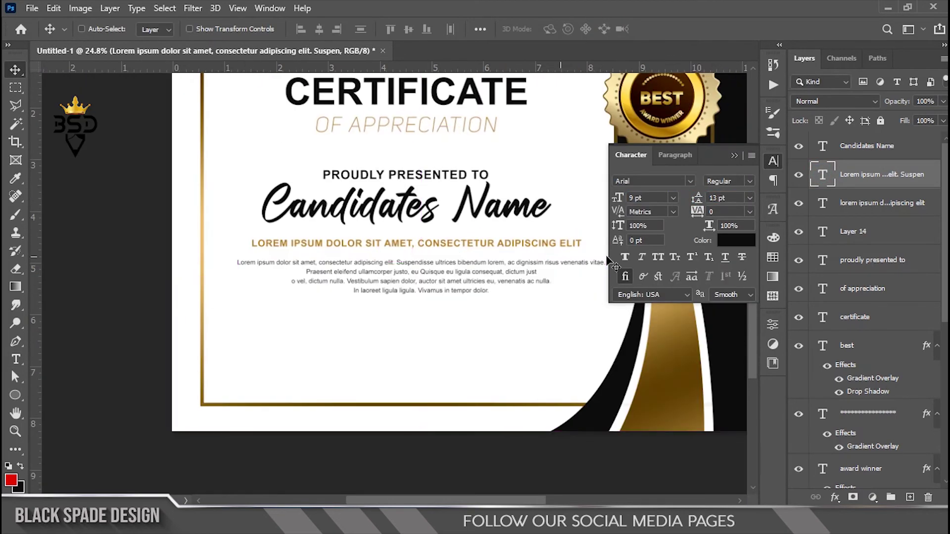
pyautogui.hotkey('ctrl', 't')
pyautogui.moveTo(607, 260); pyautogui.dragTo(621, 258)
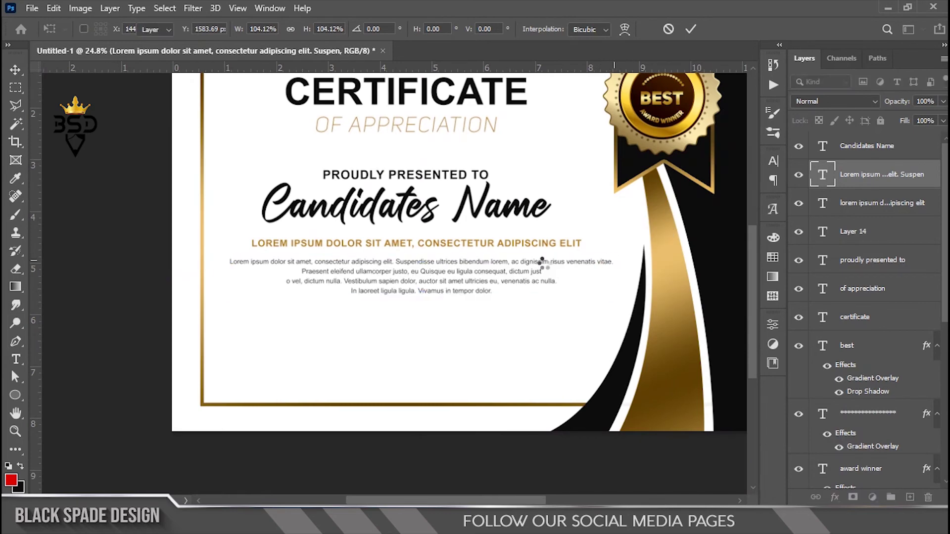
pyautogui.press('Return')
# Recolour OF APPRECIATION with the tagline gold sampled by eyedropper.
pyautogui.scroll(-2, 593, 265)
pyautogui.scroll(1, 483, 168)
pyautogui.click(482, 170)
pyautogui.scroll(1, 483, 170)
pyautogui.doubleClick(822, 288)
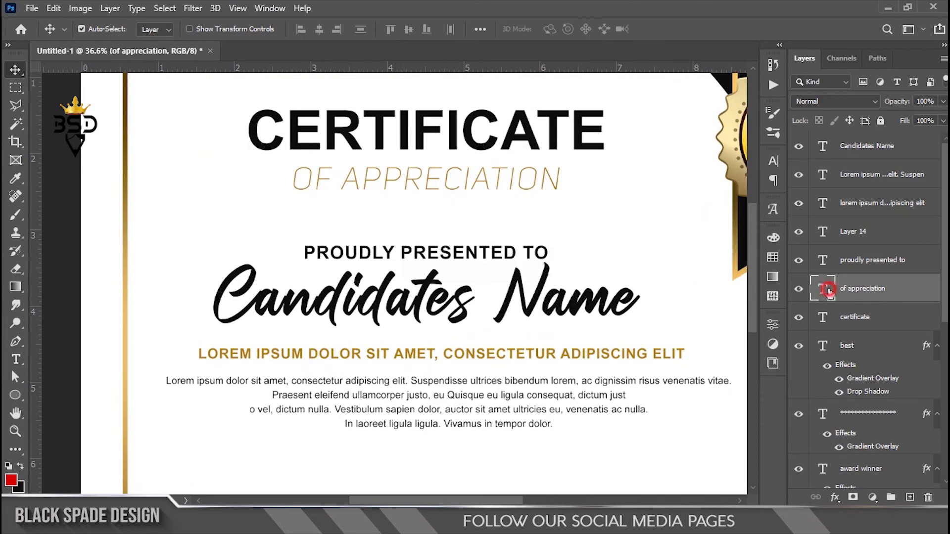
pyautogui.click(557, 28)
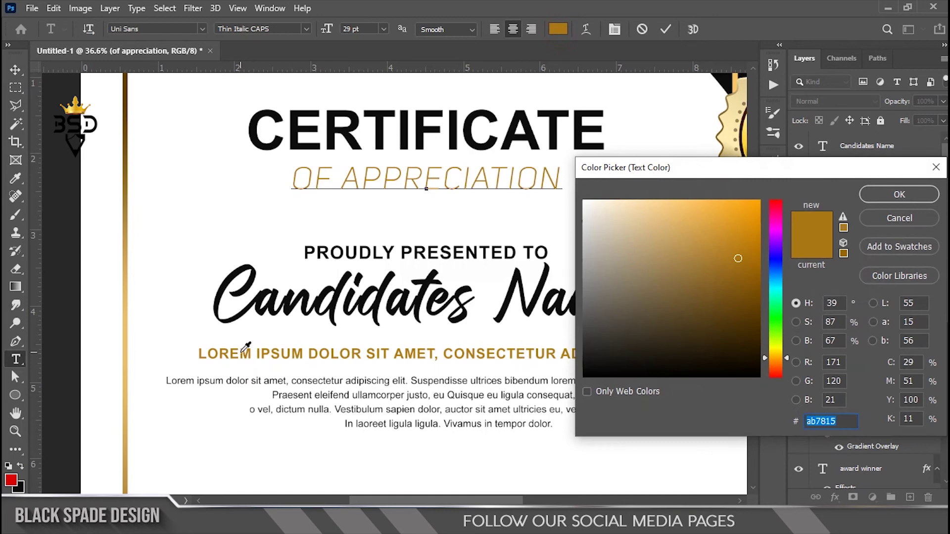
pyautogui.click(241, 352)
pyautogui.press('Return')
pyautogui.click(666, 29)
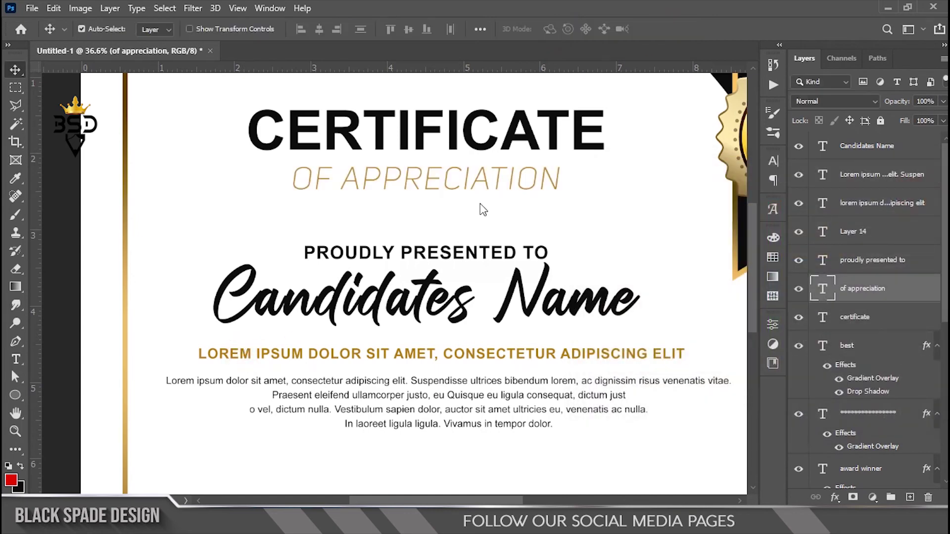
pyautogui.scroll(-2, 482, 196)
pyautogui.scroll(1, 429, 210)
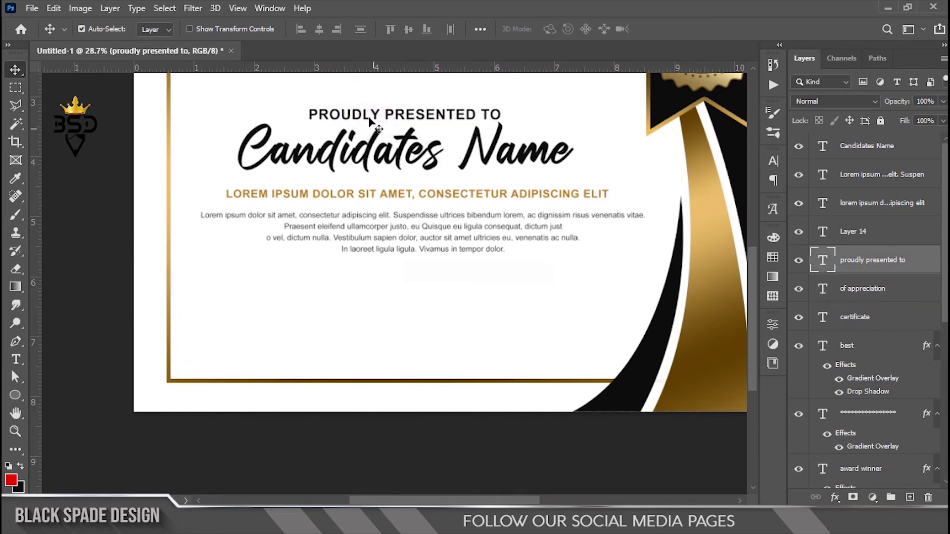
# Create a DATE label near the bottom-left from a heading copy and duplicate it rightward.
pyautogui.moveTo(356, 119); pyautogui.dragTo(281, 340)
pyautogui.scroll(1, 293, 365)
pyautogui.doubleClick(822, 261)
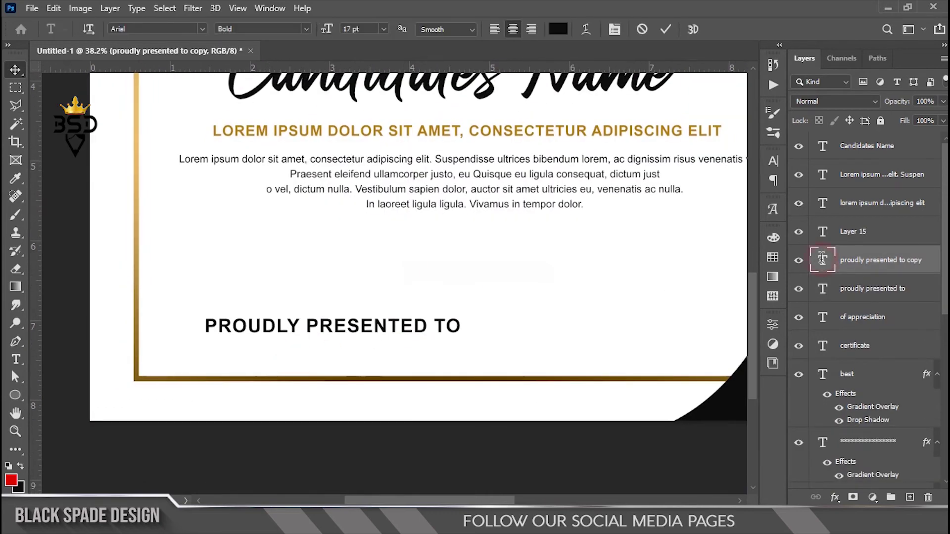
pyautogui.write('DATE')
pyautogui.click(665, 29)
pyautogui.press('v')
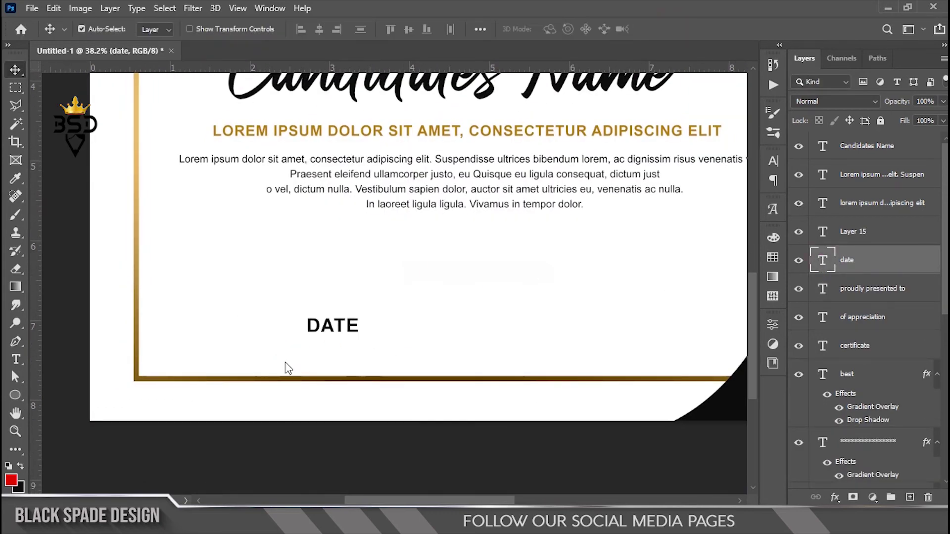
pyautogui.moveTo(332, 326)
pyautogui.mouseDown()
pyautogui.moveTo(222, 332)
pyautogui.moveTo(663, 339)
pyautogui.moveTo(665, 326)
pyautogui.mouseUp()
# Change the right copy to SIGNATURE and shrink DATE and SIGNATURE together to about 83%.
pyautogui.doubleClick(664, 326)
pyautogui.write('SIGNATURE')
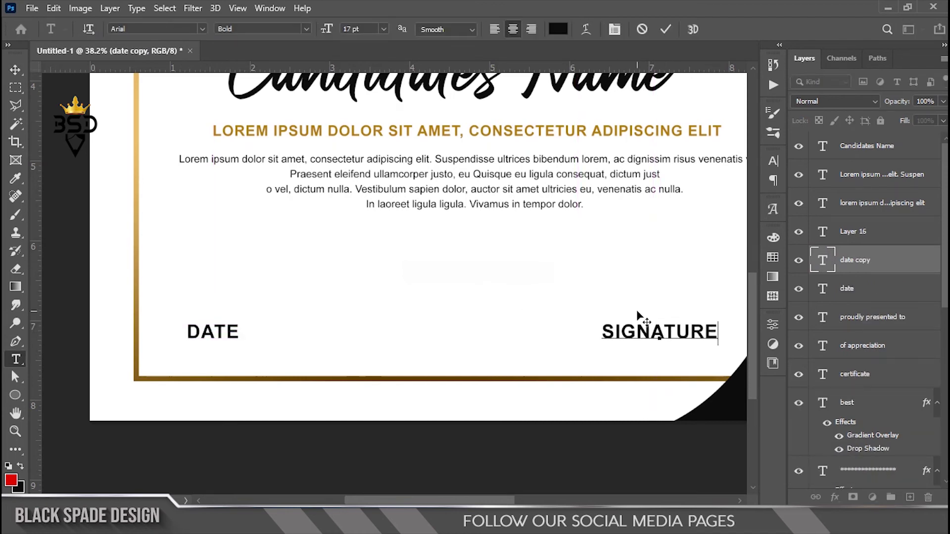
pyautogui.click(665, 29)
pyautogui.press('v')
pyautogui.keyDown('ctrl'); pyautogui.click(886, 288); pyautogui.keyUp('ctrl')
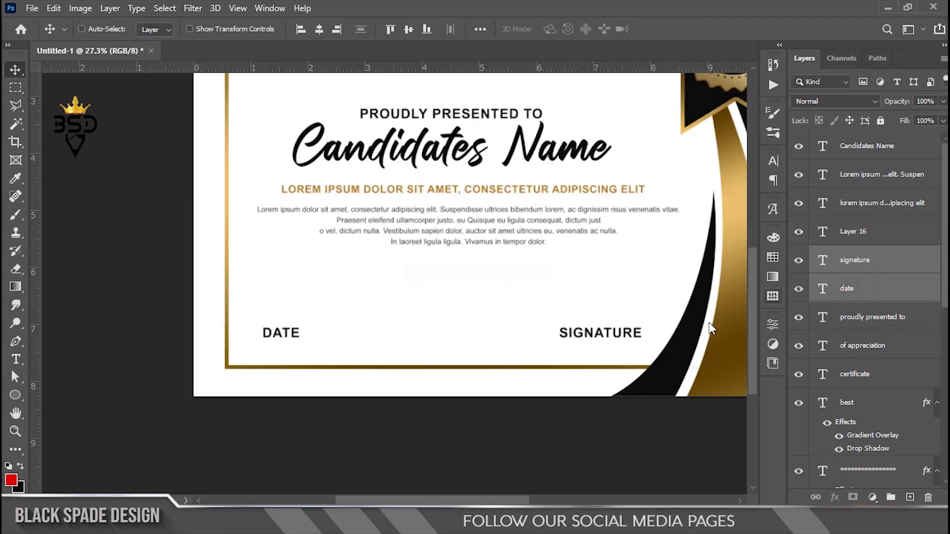
pyautogui.hotkey('ctrl', 't')
pyautogui.moveTo(639, 322); pyautogui.dragTo(608, 325)
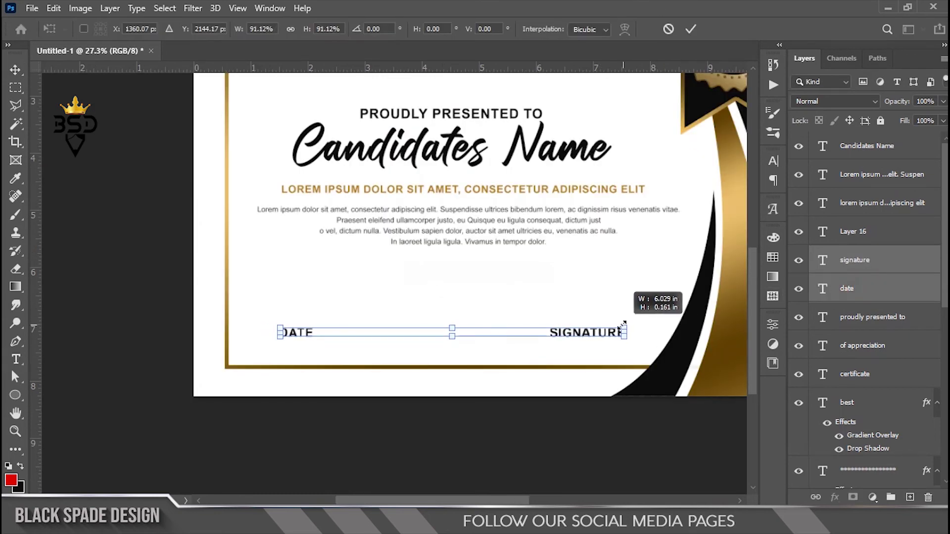
pyautogui.press('Return')
# Select the SIGNATURE and then DATE layers individually from the canvas layer list.
pyautogui.rightClick(594, 331)
pyautogui.click(618, 336)
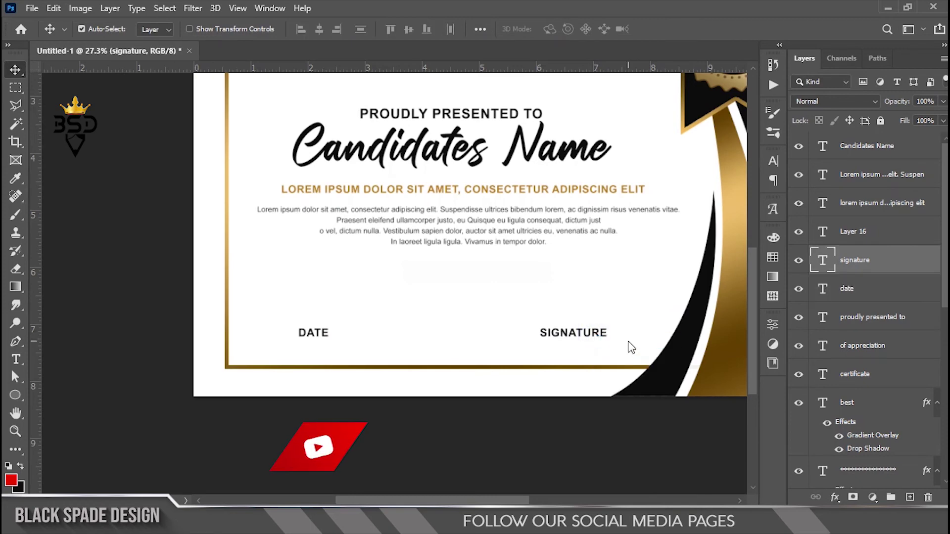
pyautogui.rightClick(338, 345)
pyautogui.click(337, 340)
pyautogui.scroll(1, 328, 339)
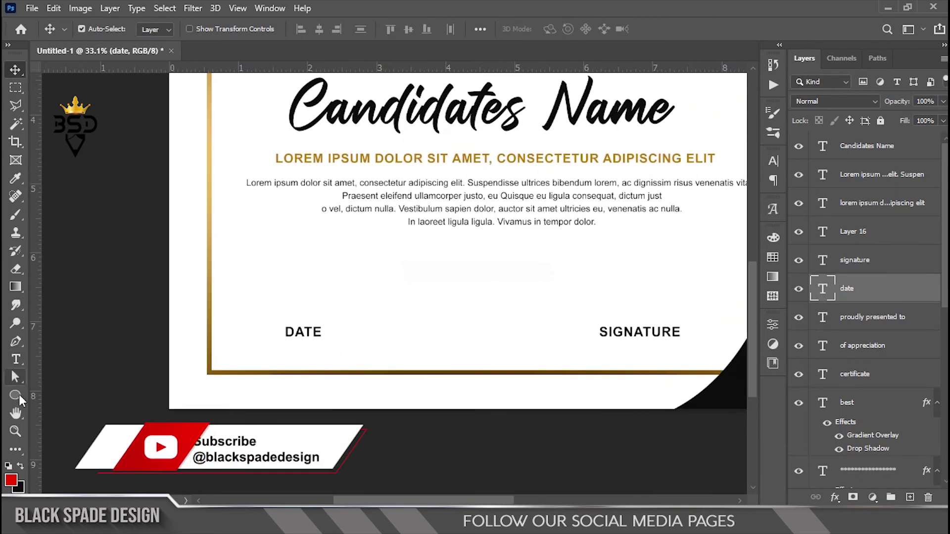
pyautogui.press('u')
pyautogui.scroll(1, 268, 346)
pyautogui.hotkey('shift', 'u')
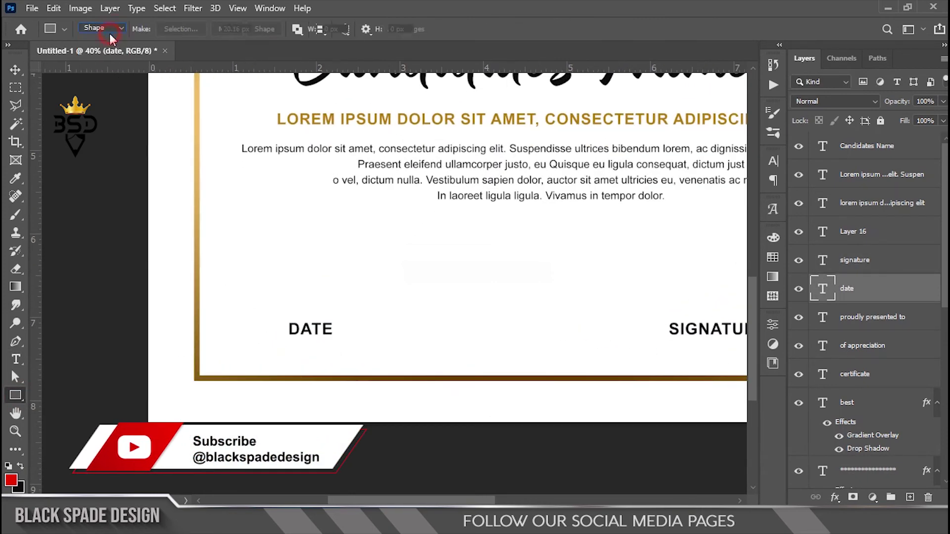
# Draw a rectangle bar above the DATE label and reduce its height to a thin line.
pyautogui.scroll(1, 229, 310)
pyautogui.moveTo(234, 311); pyautogui.dragTo(436, 312)
pyautogui.press('v')
pyautogui.scroll(3, 327, 322)
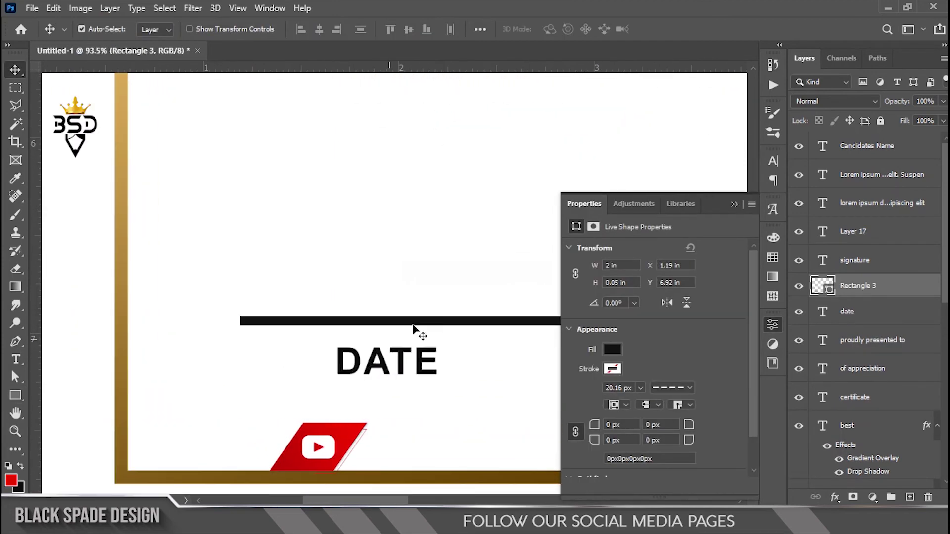
pyautogui.scroll(2, 423, 325)
pyautogui.hotkey('ctrl', 't')
pyautogui.moveTo(378, 317); pyautogui.dragTo(377, 321)
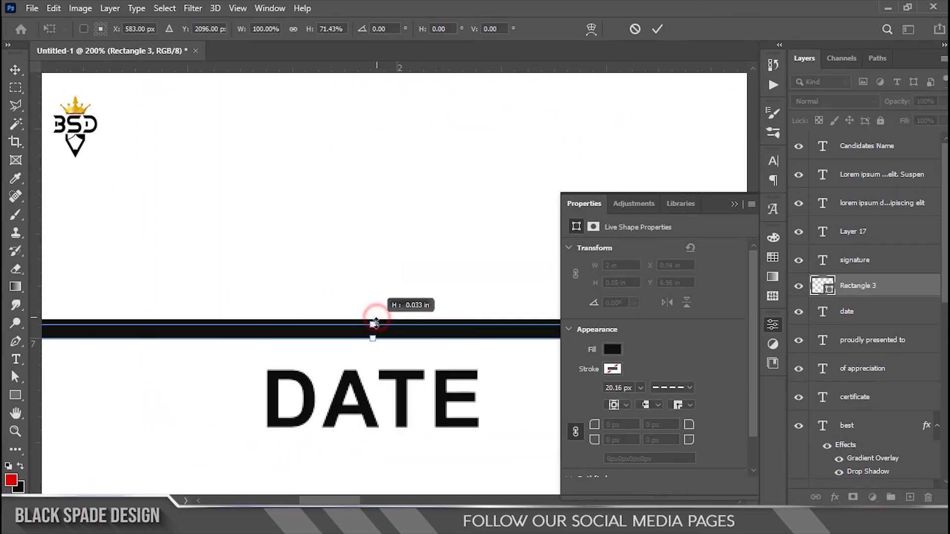
pyautogui.scroll(-2, 386, 325)
pyautogui.click(658, 30)
# Fill the line with near-black #111111 and duplicate it above SIGNATURE.
pyautogui.scroll(-3, 494, 282)
pyautogui.scroll(-1, 291, 303)
pyautogui.scroll(3, 226, 309)
pyautogui.doubleClick(829, 286)
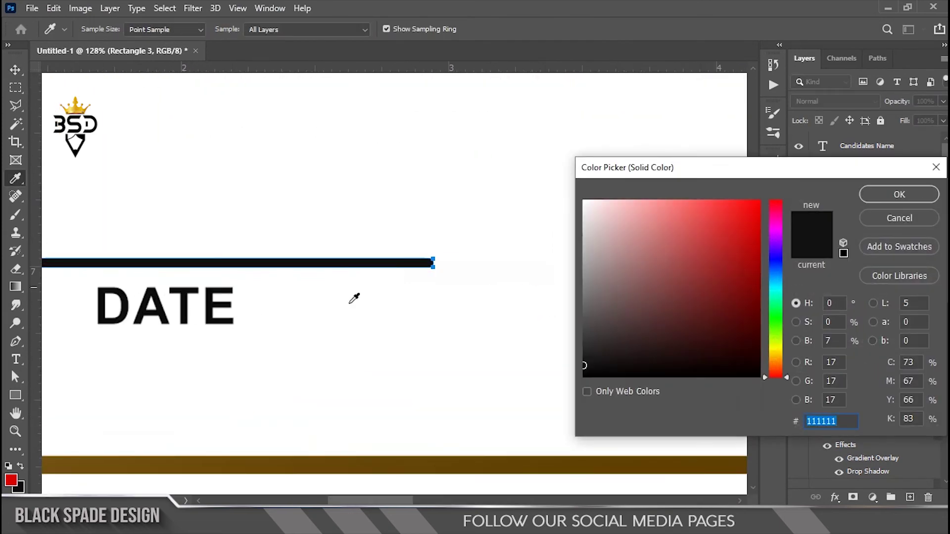
pyautogui.click(899, 194)
pyautogui.scroll(-3, 269, 282)
pyautogui.scroll(1, 250, 274)
pyautogui.moveTo(255, 271)
pyautogui.mouseDown()
pyautogui.moveTo(644, 274)
pyautogui.moveTo(555, 279)
pyautogui.mouseUp()
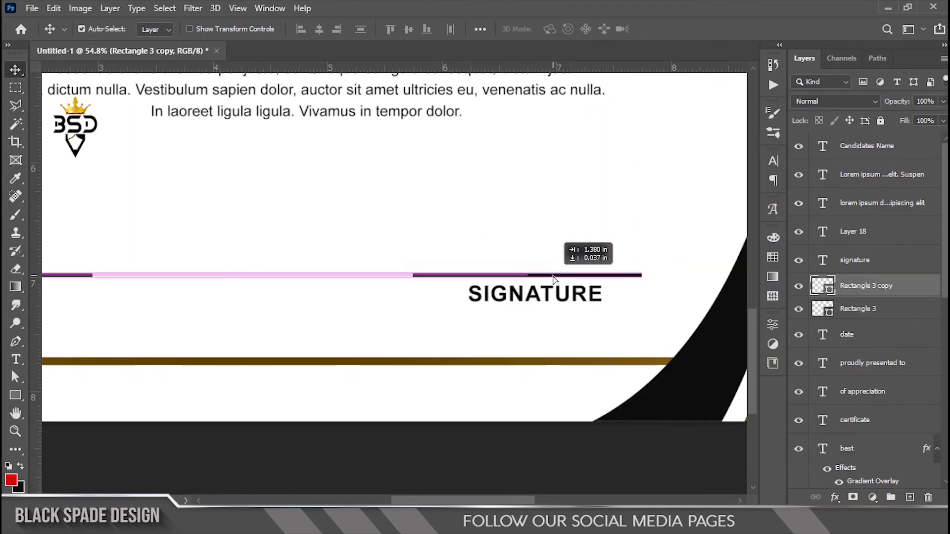
# Select both signing lines together and make them thinner.
pyautogui.scroll(-4, 480, 287)
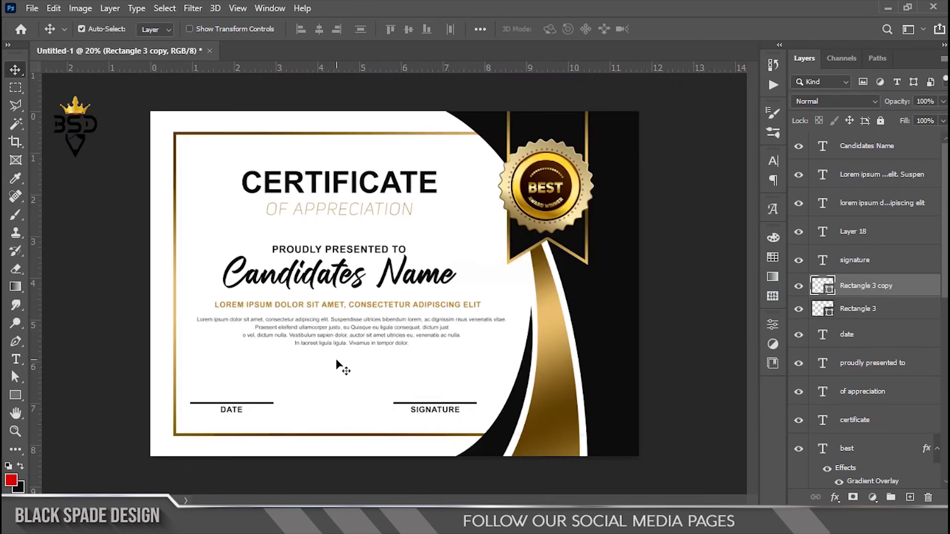
pyautogui.scroll(3, 360, 363)
pyautogui.hotkey('alt', 'shift', '[')
pyautogui.scroll(2, 576, 380)
pyautogui.hotkey('ctrl', 't')
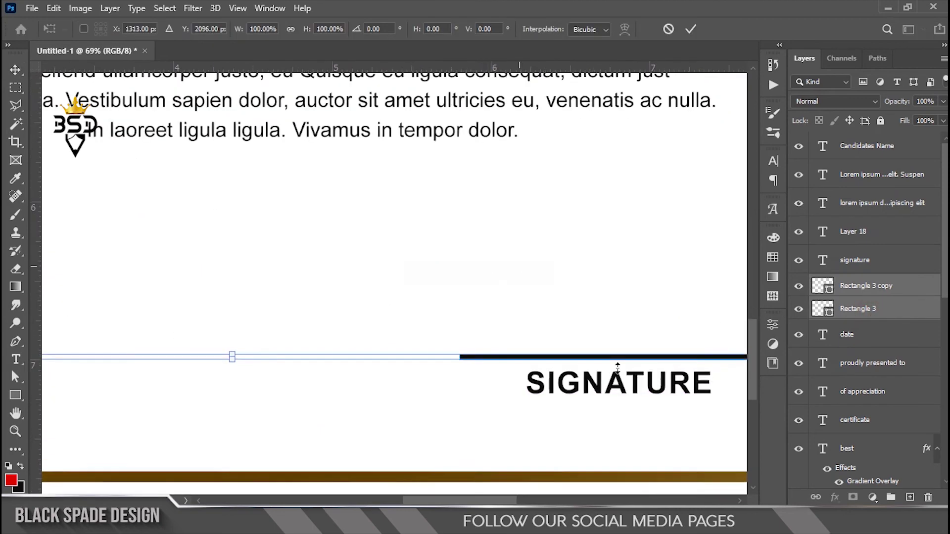
pyautogui.scroll(5, 618, 366)
pyautogui.moveTo(634, 352); pyautogui.dragTo(636, 333)
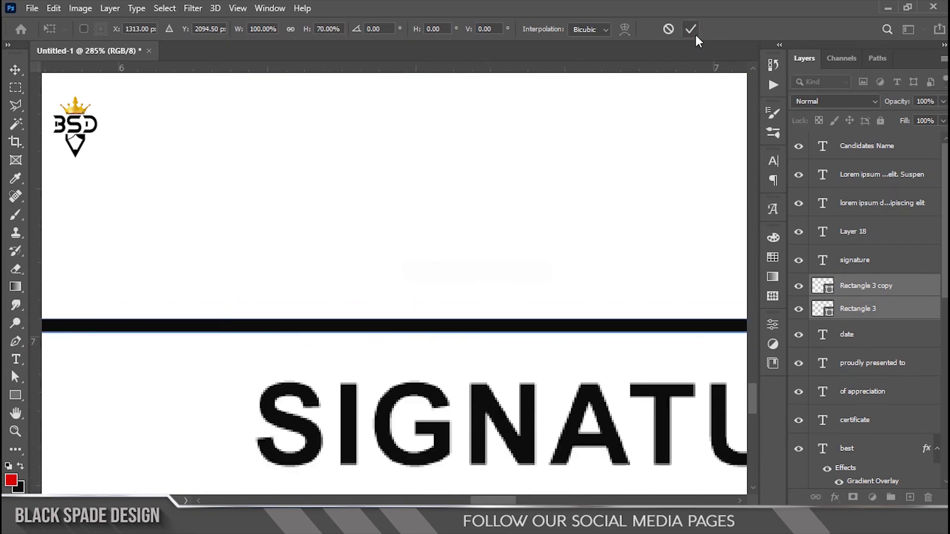
pyautogui.click(691, 29)
# Select the DATE line, then list the layers under the CERTIFICATE title.
pyautogui.scroll(-3, 526, 269)
pyautogui.scroll(-3, 421, 326)
pyautogui.scroll(2, 216, 311)
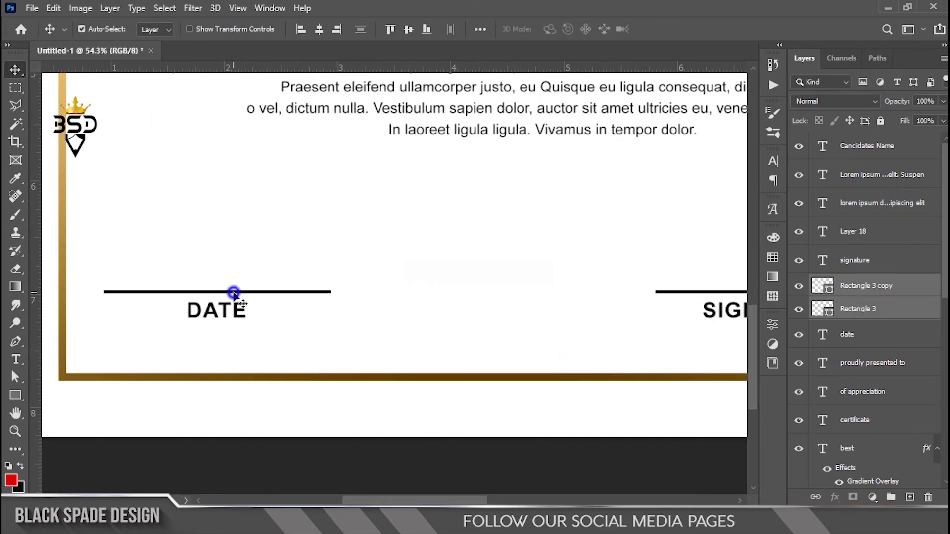
pyautogui.click(234, 293)
pyautogui.scroll(-3, 255, 307)
pyautogui.scroll(-2, 255, 307)
pyautogui.scroll(1, 308, 333)
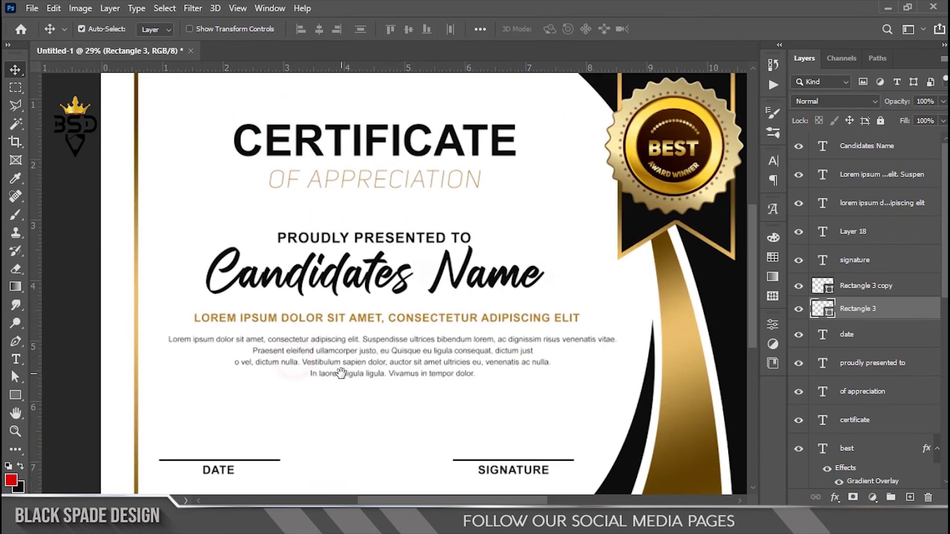
pyautogui.scroll(3, 379, 322)
pyautogui.rightClick(423, 248)
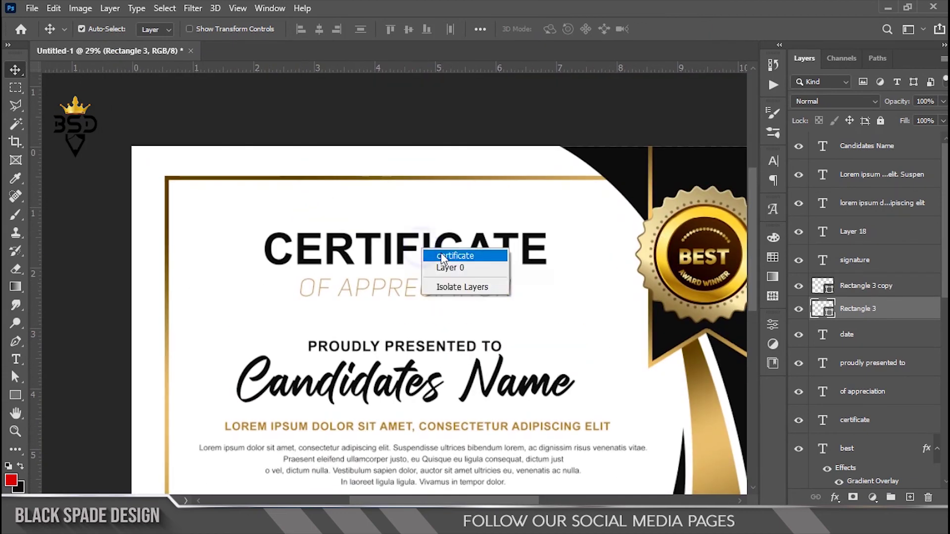
# Set the OF APPRECIATION subtitle's tracking to 20.
pyautogui.click(446, 250)
pyautogui.rightClick(448, 289)
pyautogui.click(460, 294)
pyautogui.scroll(1, 452, 289)
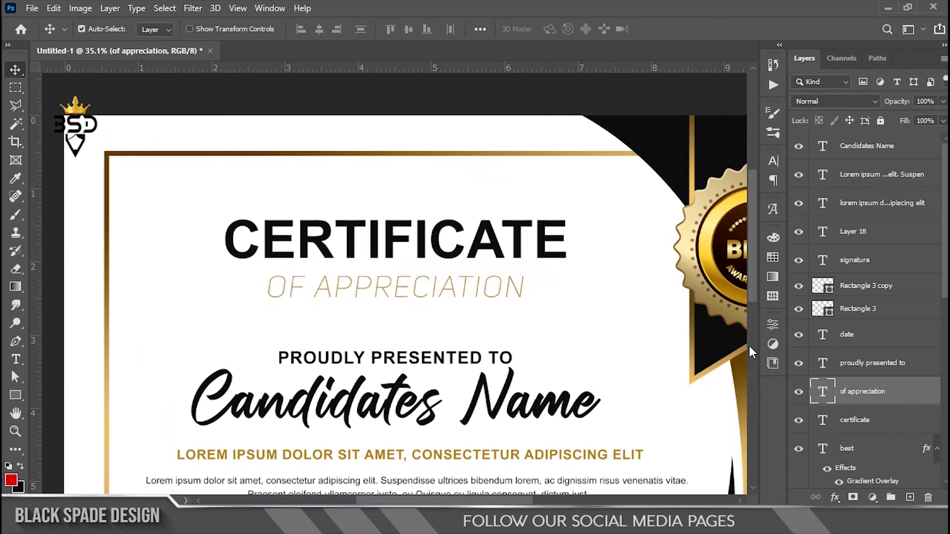
pyautogui.doubleClick(822, 392)
pyautogui.click(614, 29)
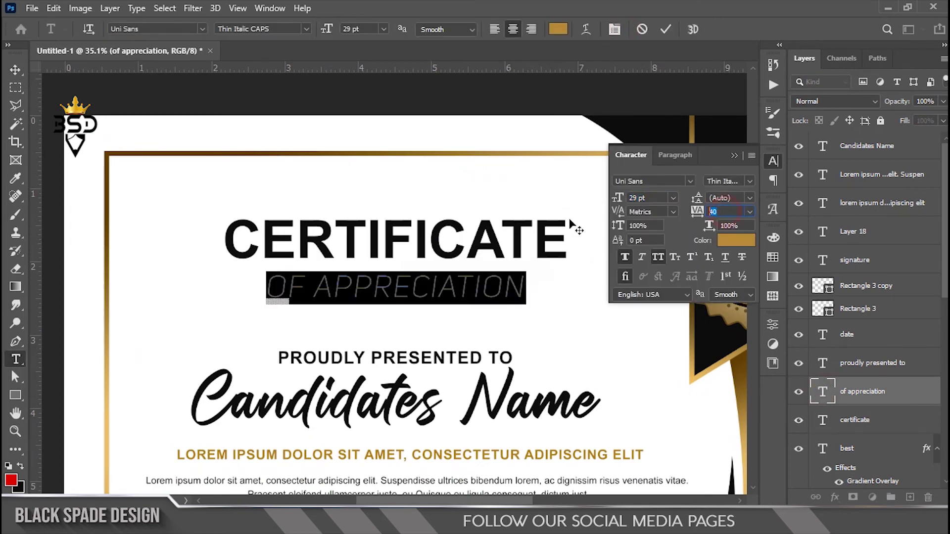
pyautogui.press('Return')
pyautogui.click(665, 29)
pyautogui.press('v')
# Nudge the Candidates Name right and centre the PROUDLY PRESENTED TO line.
pyautogui.scroll(-1, 434, 250)
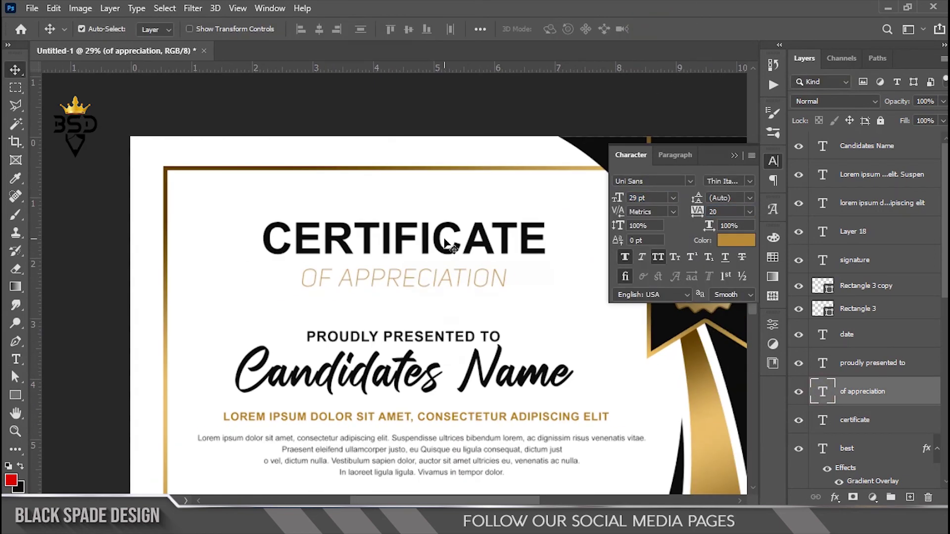
pyautogui.scroll(-2, 434, 250)
pyautogui.rightClick(484, 270)
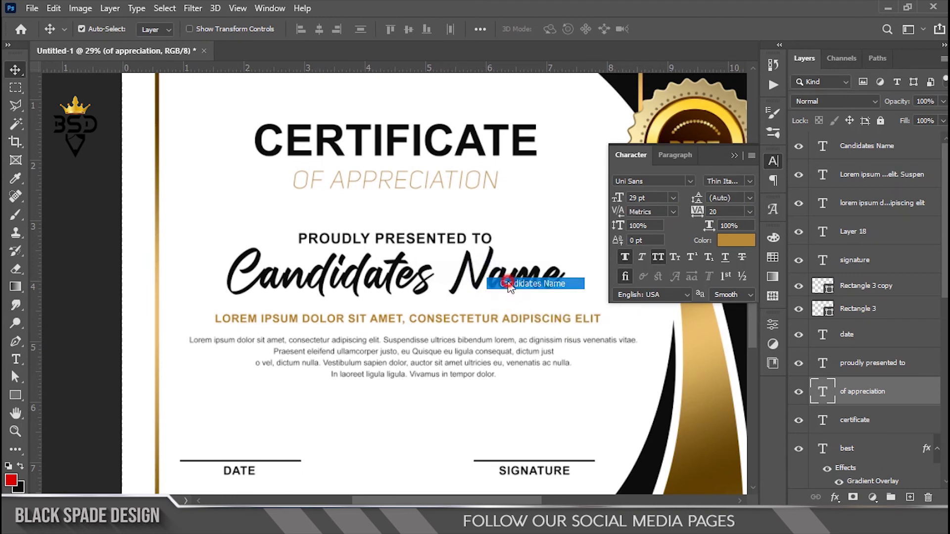
pyautogui.click(524, 277)
pyautogui.moveTo(505, 284); pyautogui.dragTo(521, 289)
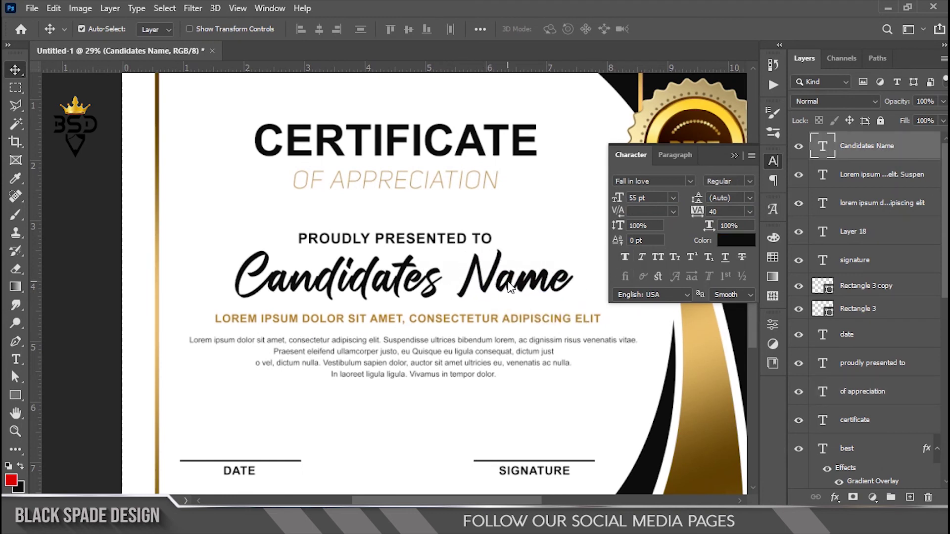
pyautogui.rightClick(460, 256)
pyautogui.click(459, 252)
pyautogui.moveTo(492, 239); pyautogui.dragTo(511, 237)
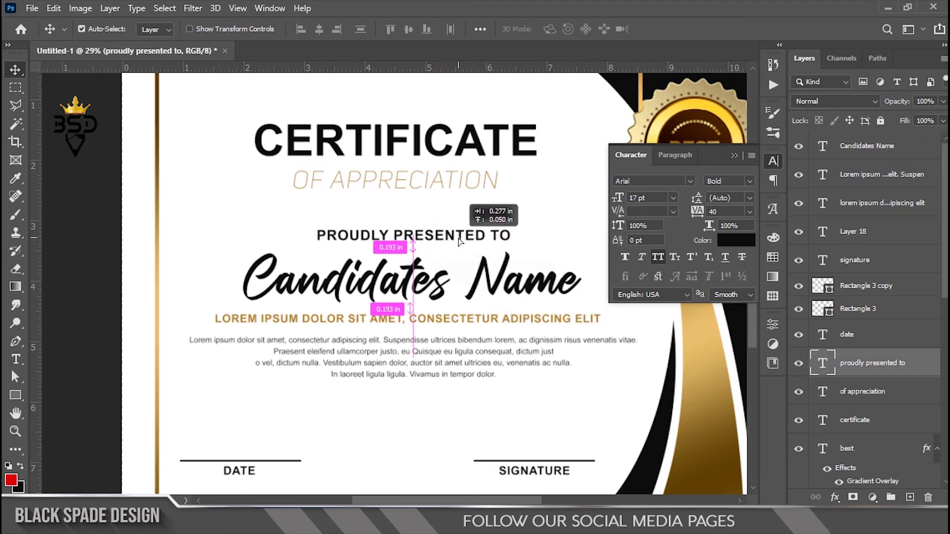
# Recentre the CERTIFICATE and OF APPRECIATION headings together.
pyautogui.click(855, 392)
pyautogui.keyDown('shift'); pyautogui.click(855, 420); pyautogui.keyUp('shift')
pyautogui.moveTo(437, 152); pyautogui.dragTo(445, 151)
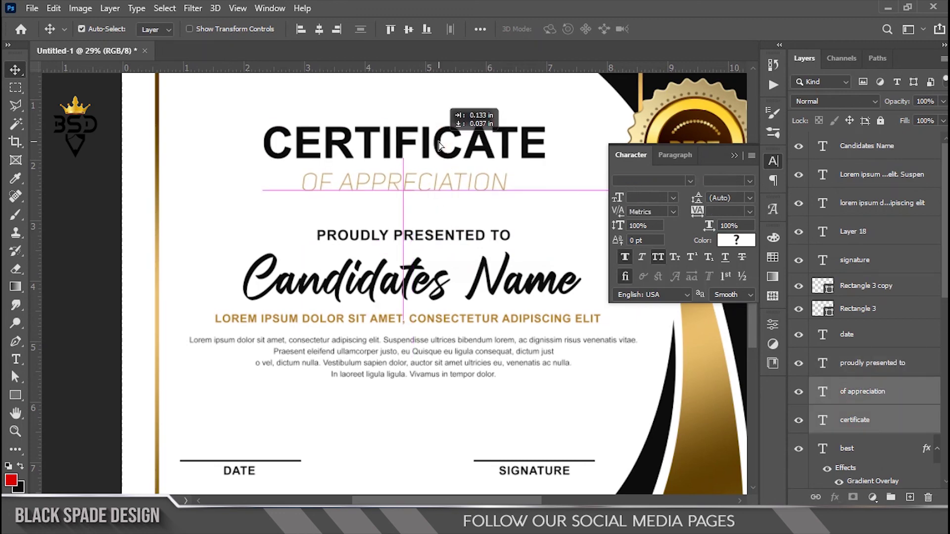
pyautogui.hotkey('ctrl', '-')
# Shrink OF APPRECIATION to about 90 percent.
pyautogui.rightClick(368, 203)
pyautogui.click(385, 211)
pyautogui.hotkey('ctrl', 't')
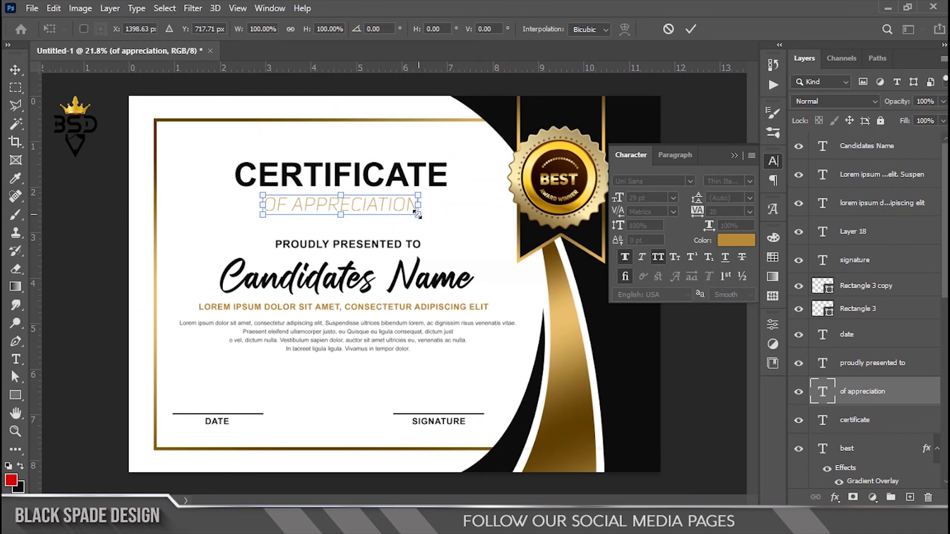
pyautogui.moveTo(412, 213); pyautogui.dragTo(410, 214)
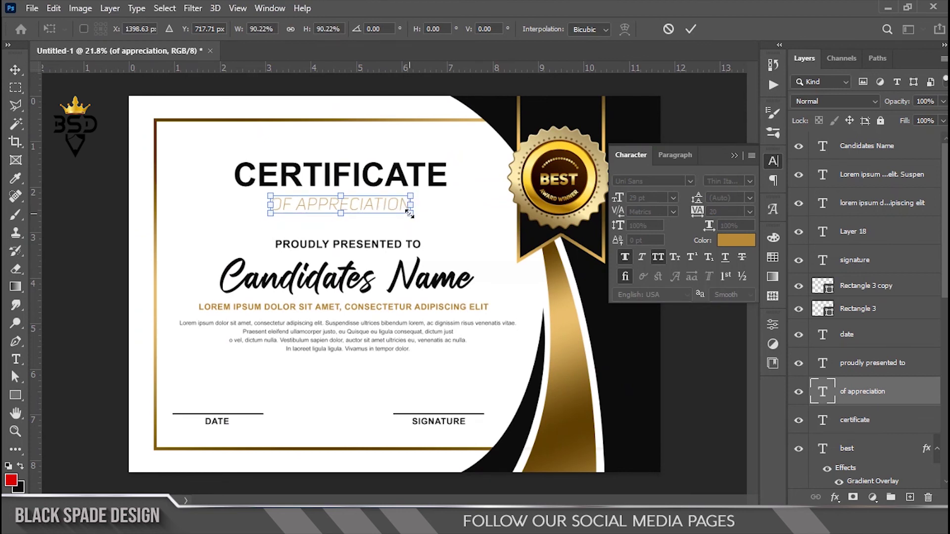
pyautogui.press('Return')
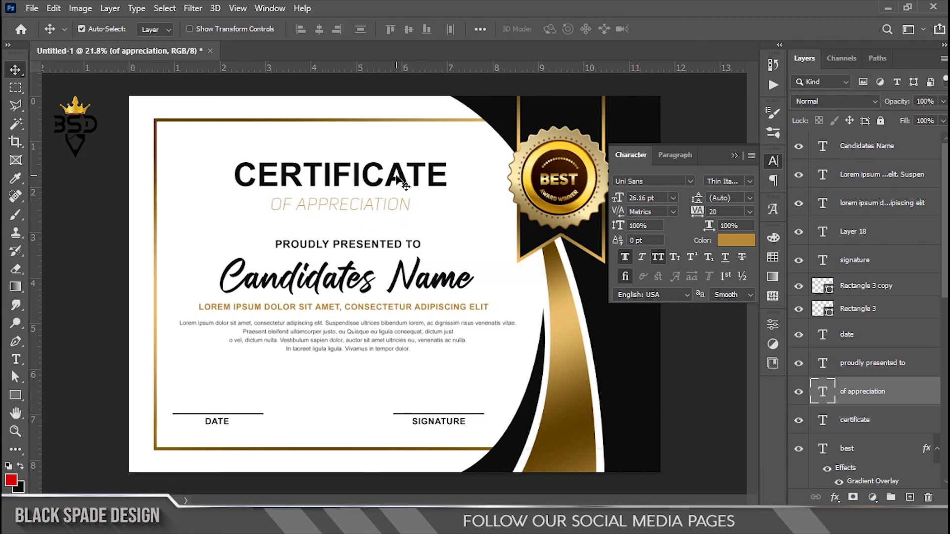
# Enlarge the CERTIFICATE title slightly to about 54 pt.
pyautogui.rightClick(401, 180)
pyautogui.click(416, 185)
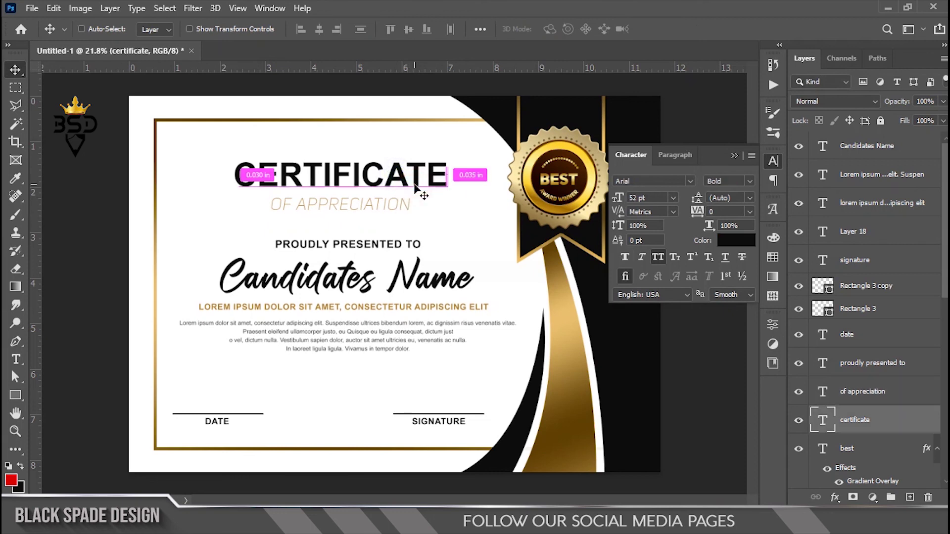
pyautogui.hotkey('ctrl', 't')
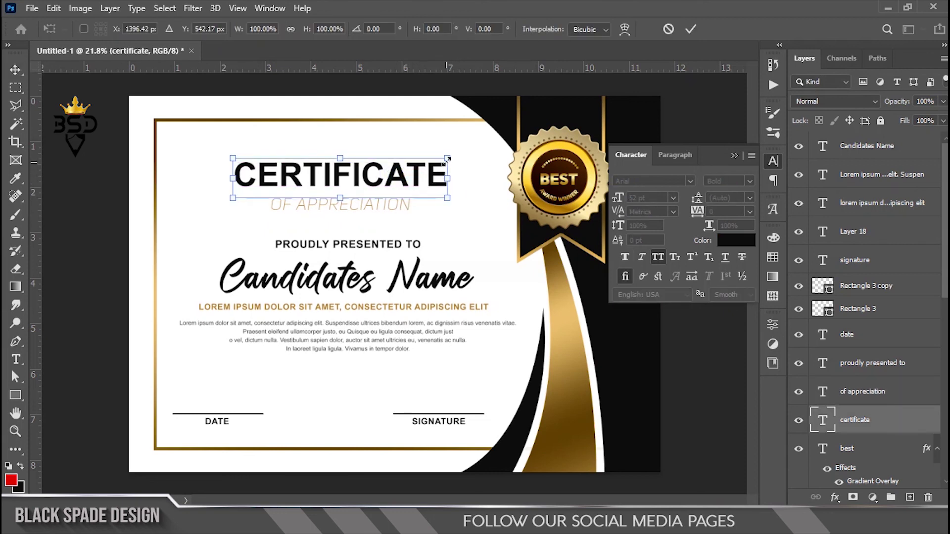
pyautogui.moveTo(451, 159); pyautogui.dragTo(454, 157)
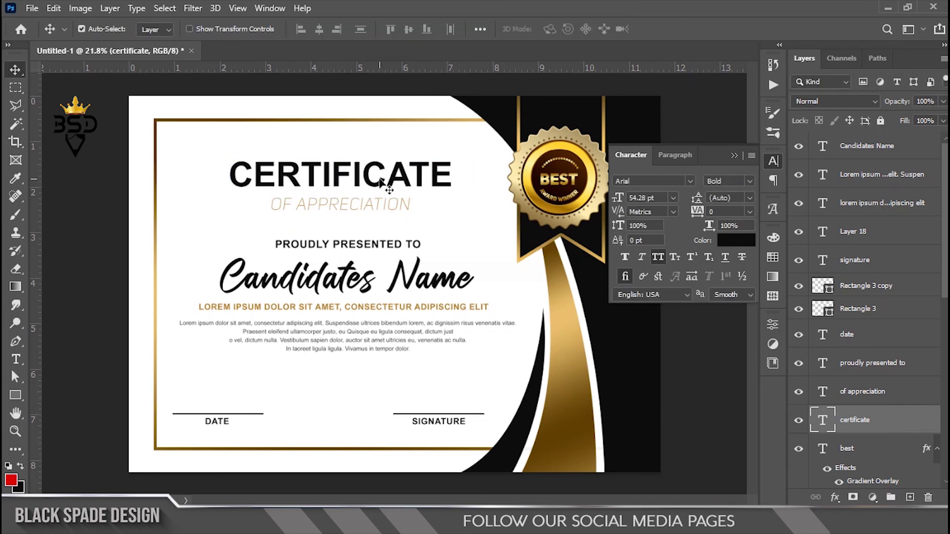
pyautogui.scroll(-1, 380, 183)
pyautogui.scroll(1, 381, 259)
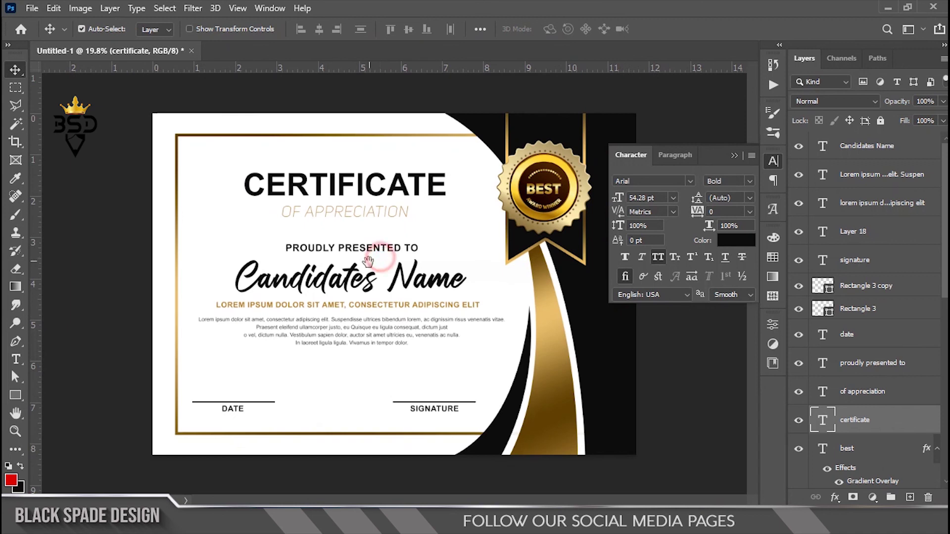
pyautogui.click(734, 156)
pyautogui.scroll(-1, 517, 146)
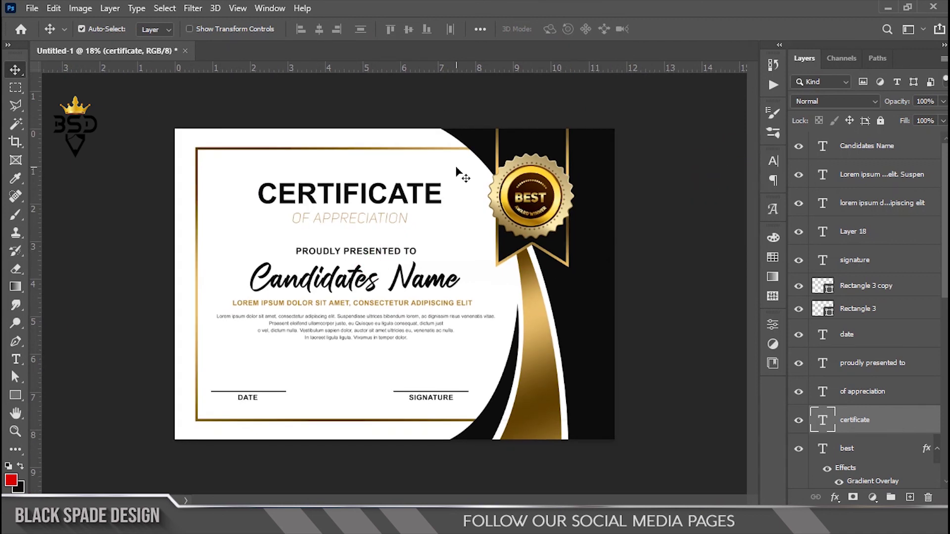
# Use the Zoom tool's Fit Screen preset to show the entire certificate.
pyautogui.scroll(-1, 458, 164)
pyautogui.scroll(1, 433, 226)
pyautogui.press('z')
pyautogui.rightClick(489, 196)
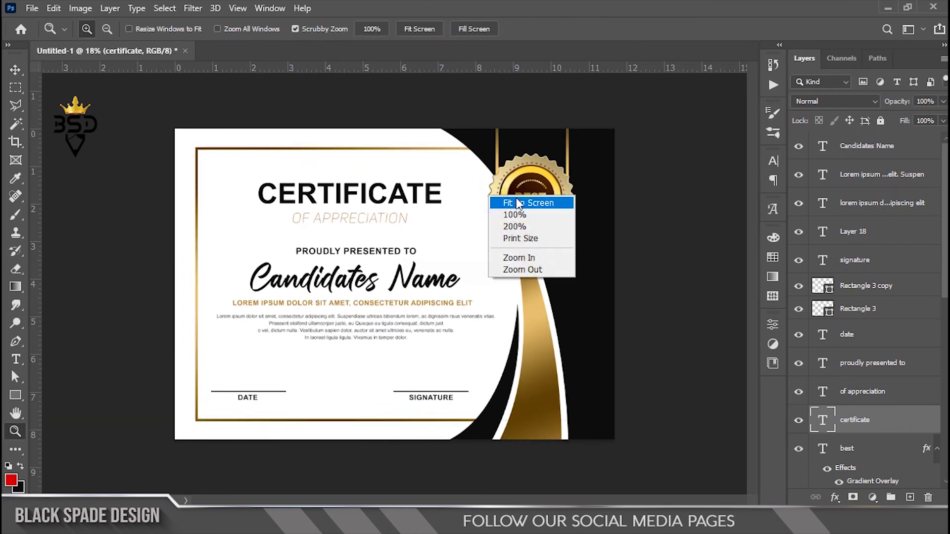
pyautogui.click(517, 203)
pyautogui.press('v')
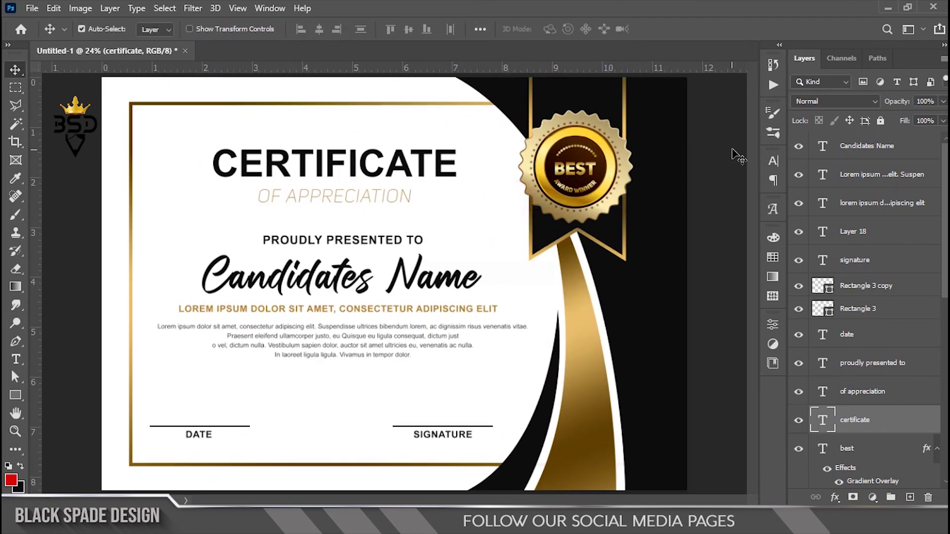